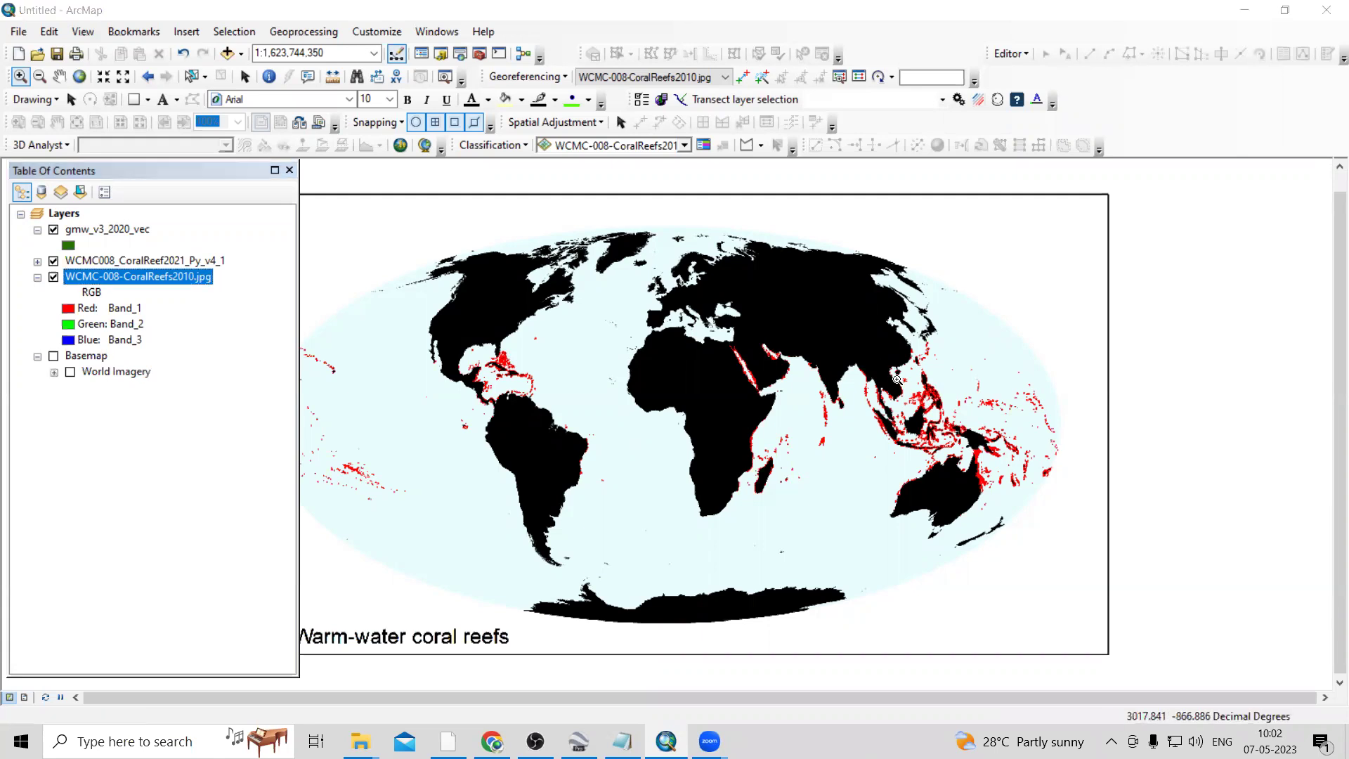
- Zoom the map from Europe to beyond Australia and hide the WCMC-008-CoralReefs2010.jpg layer
drag(685, 292, 1068, 582)
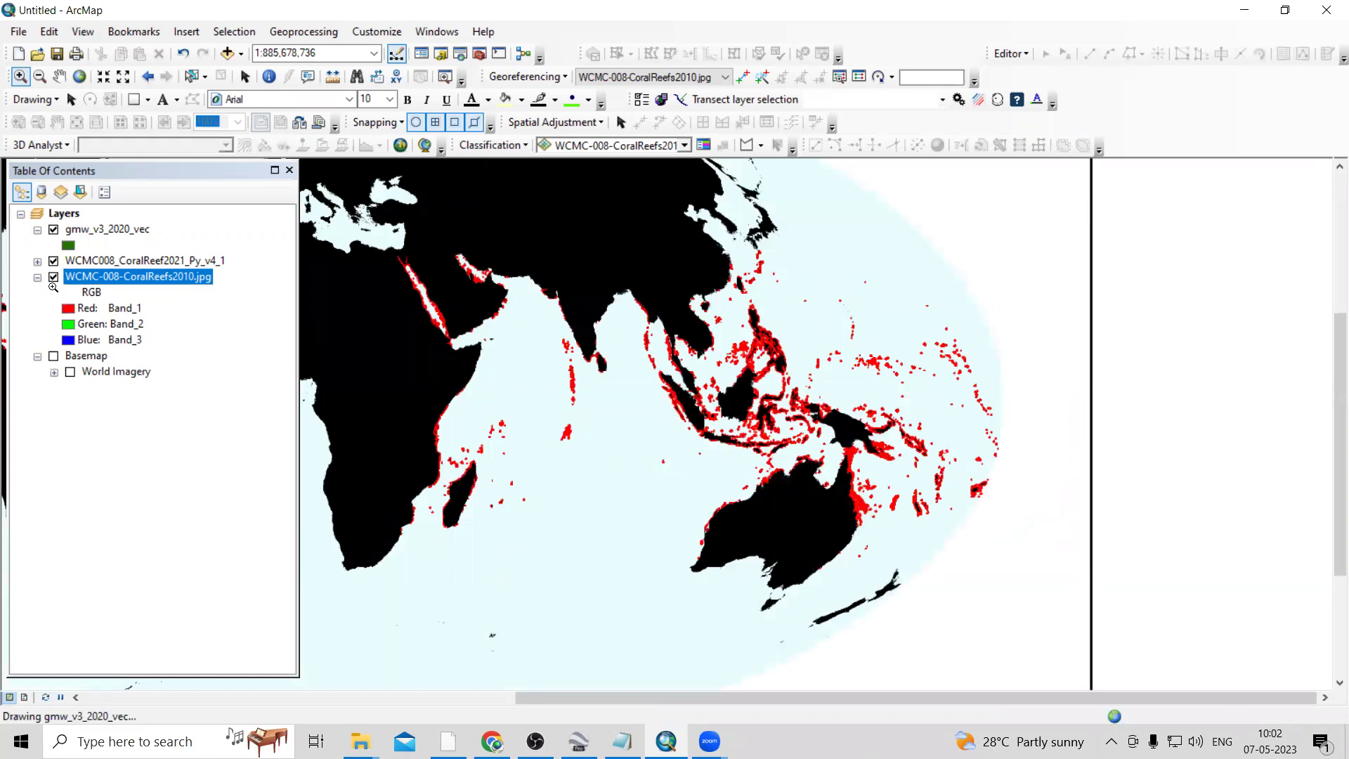
click(54, 277)
- Hide gmw_v3_2020_vec and zoom to the WCMC008_CoralReef2021_Py_v4_1 layer's extent
click(54, 229)
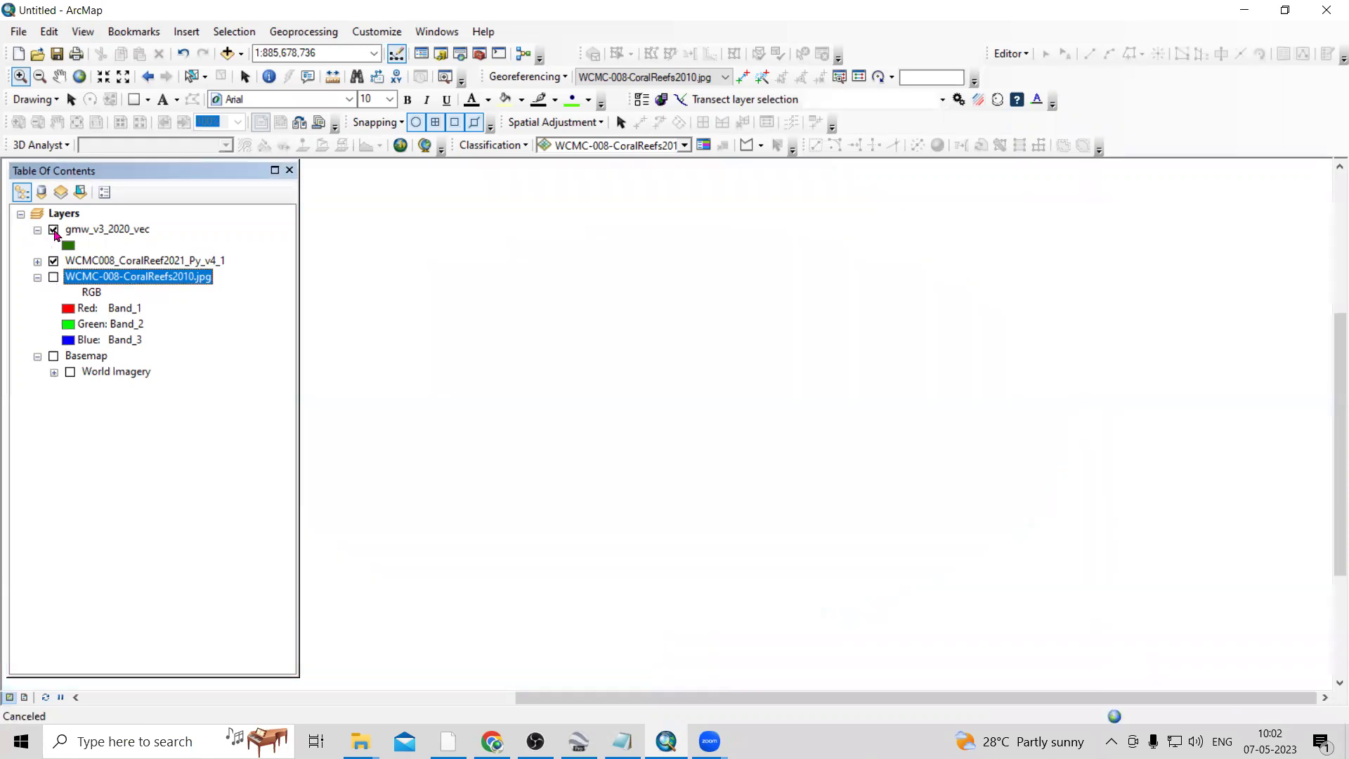
ctrl+click(139, 265)
right_click(139, 266)
click(199, 353)
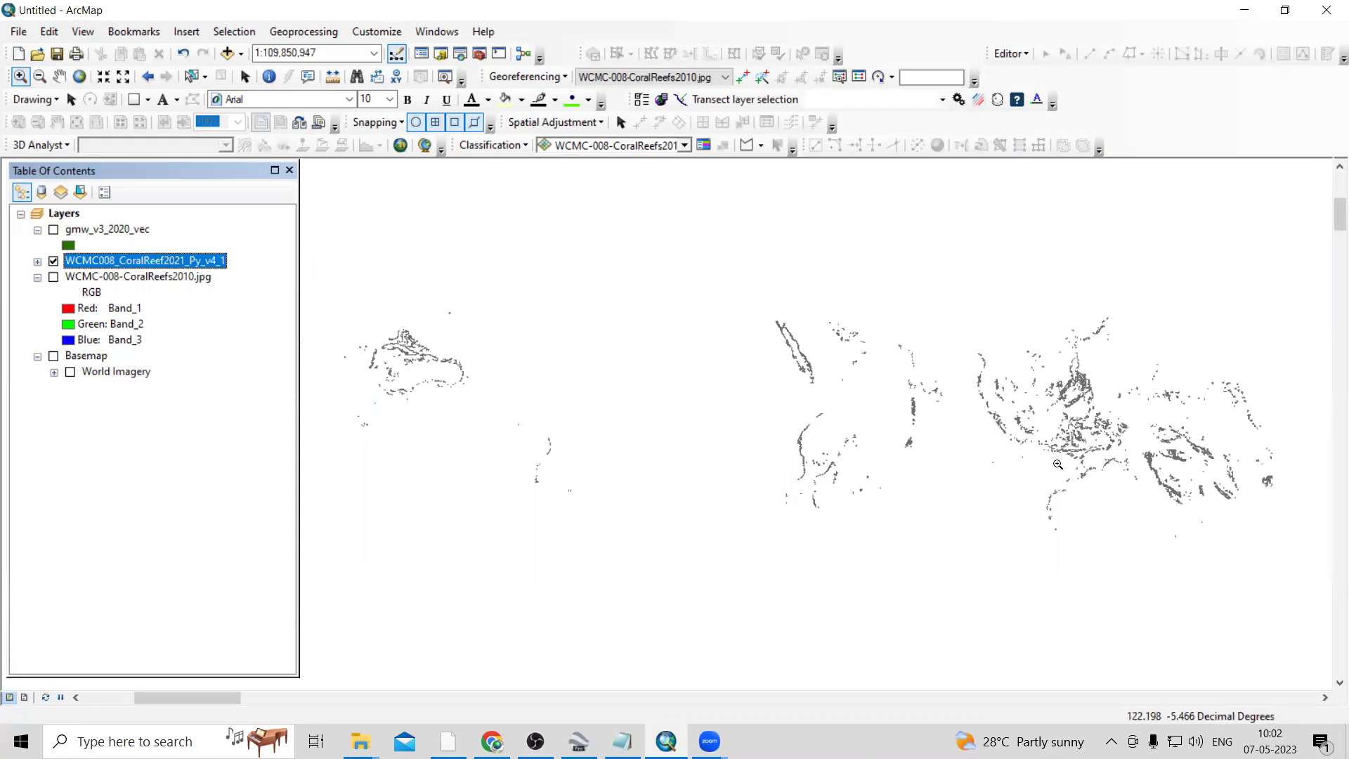
- Show the coral reef polygons over the World Imagery basemap, with mangroves hidden
click(54, 229)
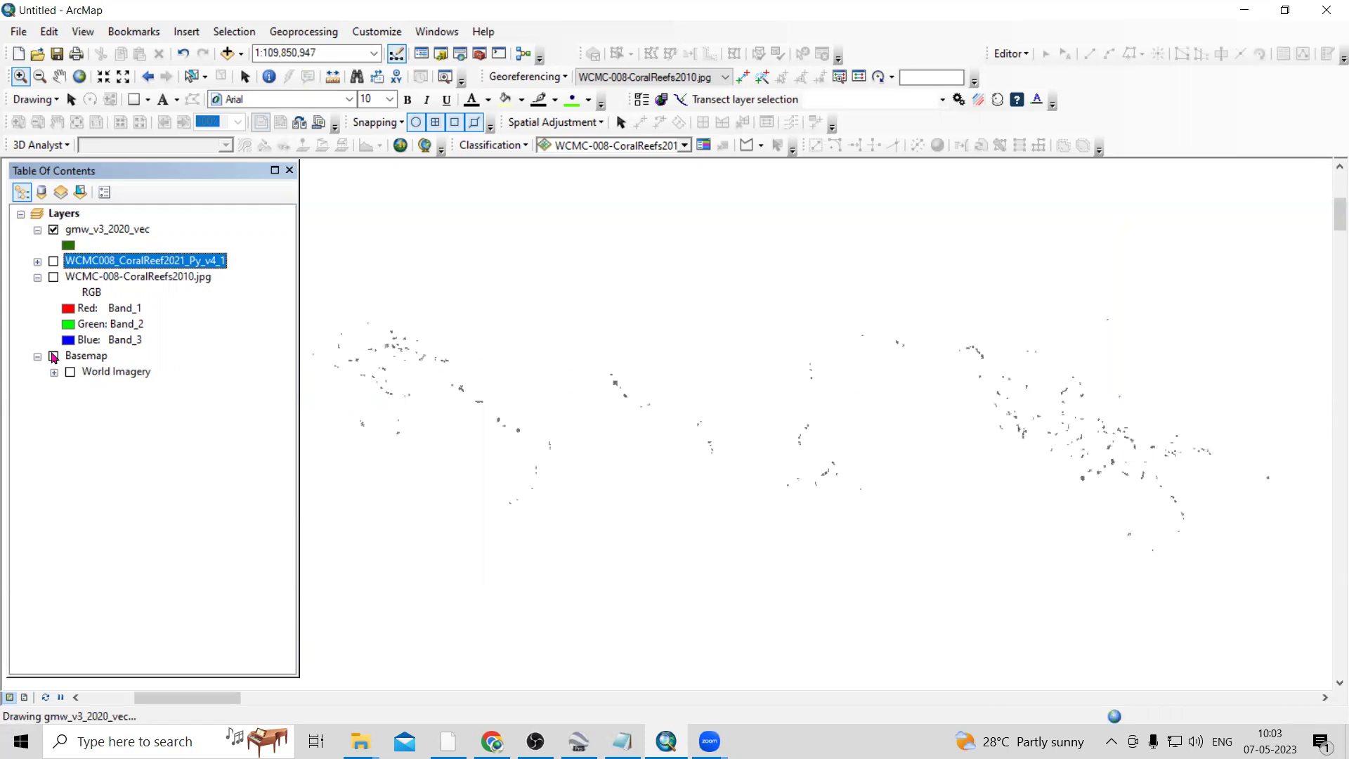
click(53, 261)
click(53, 230)
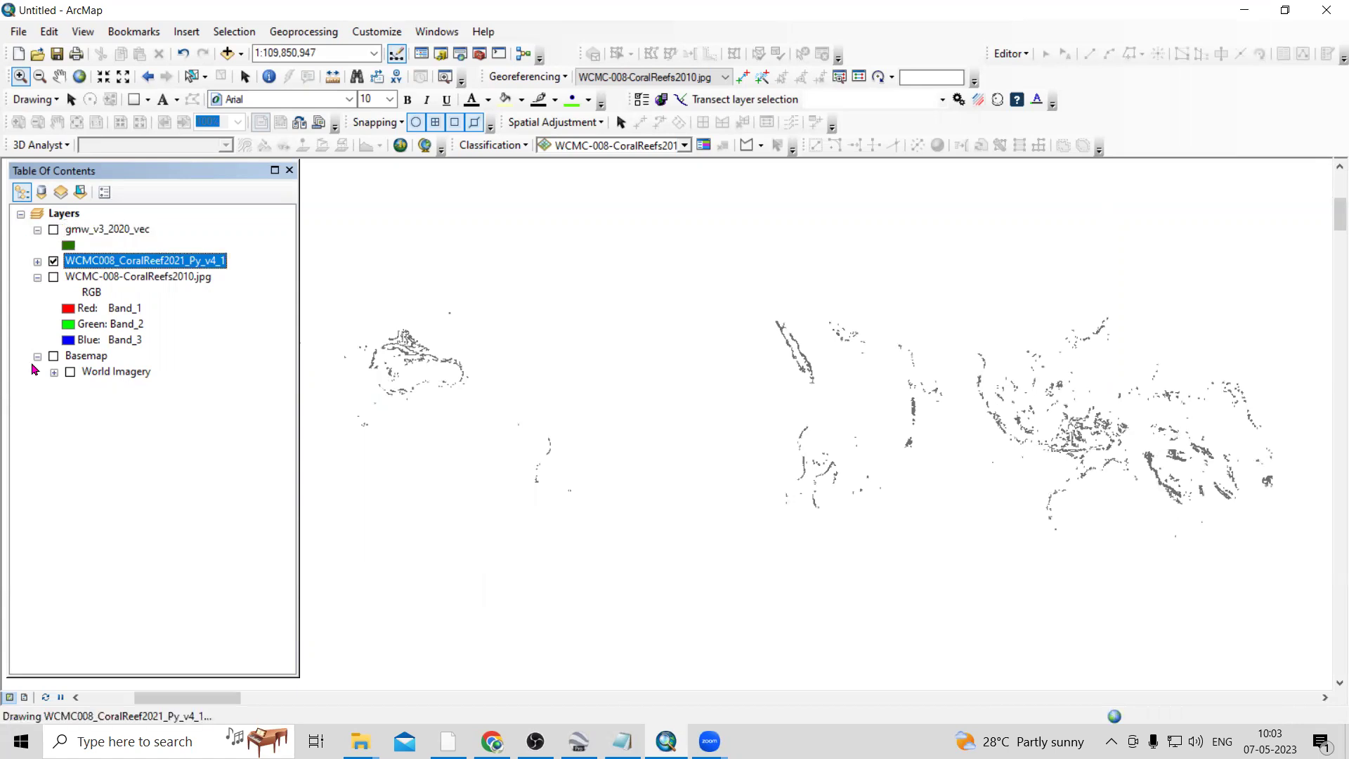
click(54, 356)
click(70, 372)
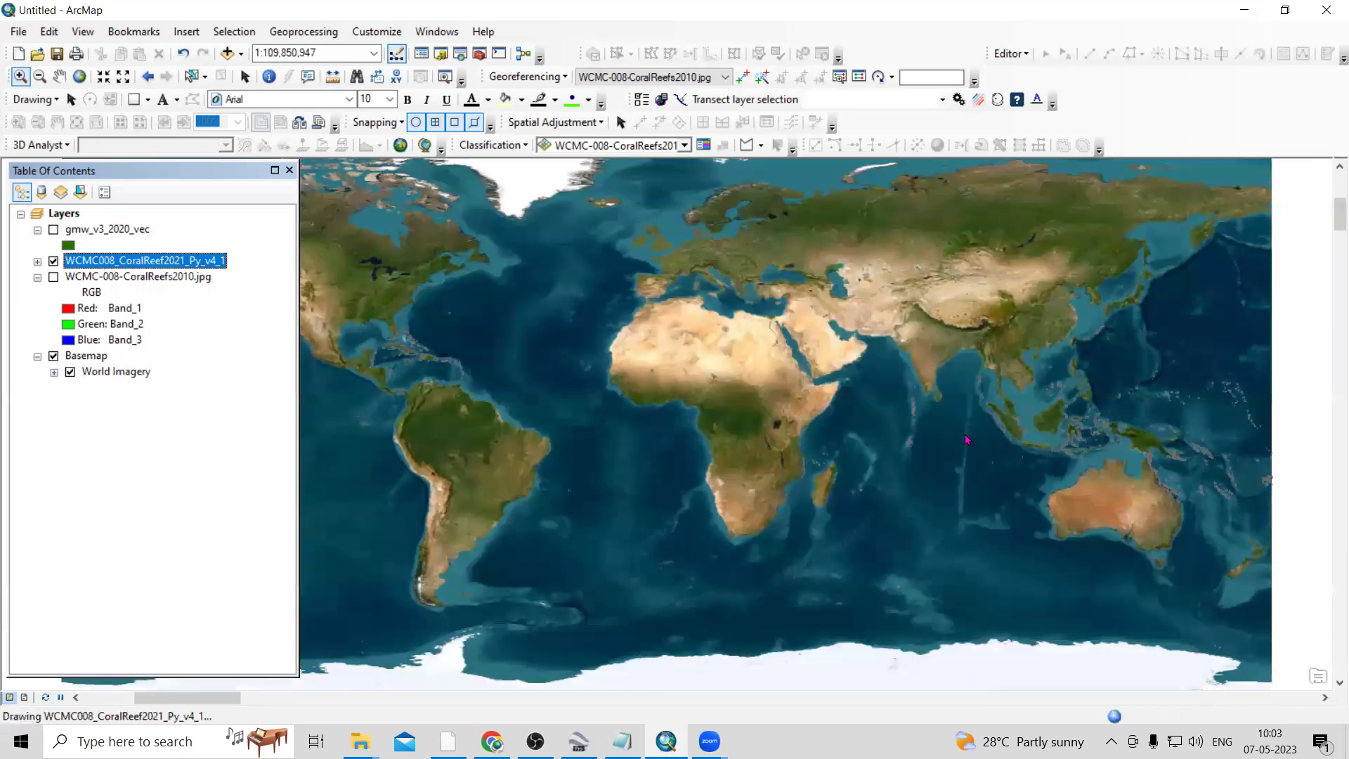
- Zoom into the Bay of Bengal island chain and hide the coral reef polygons
drag(956, 366, 989, 410)
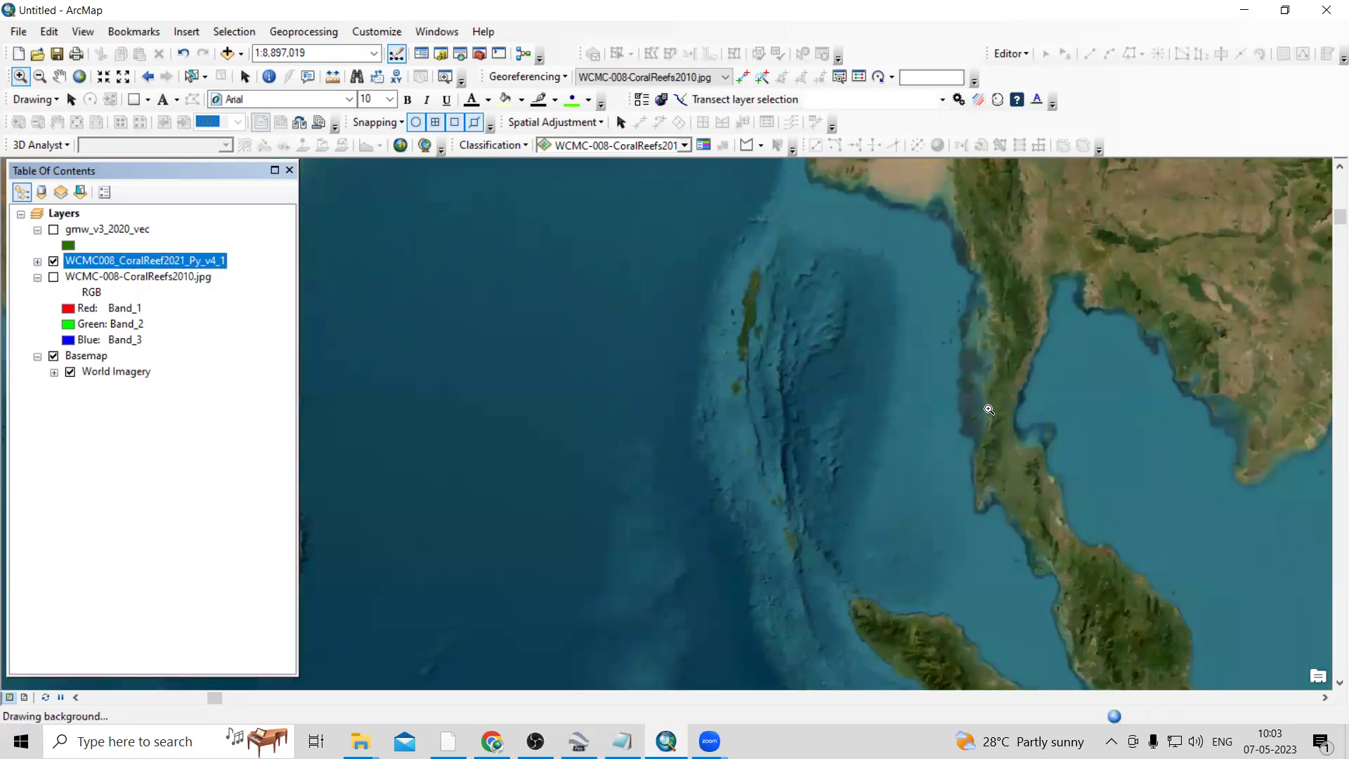
drag(703, 237, 806, 408)
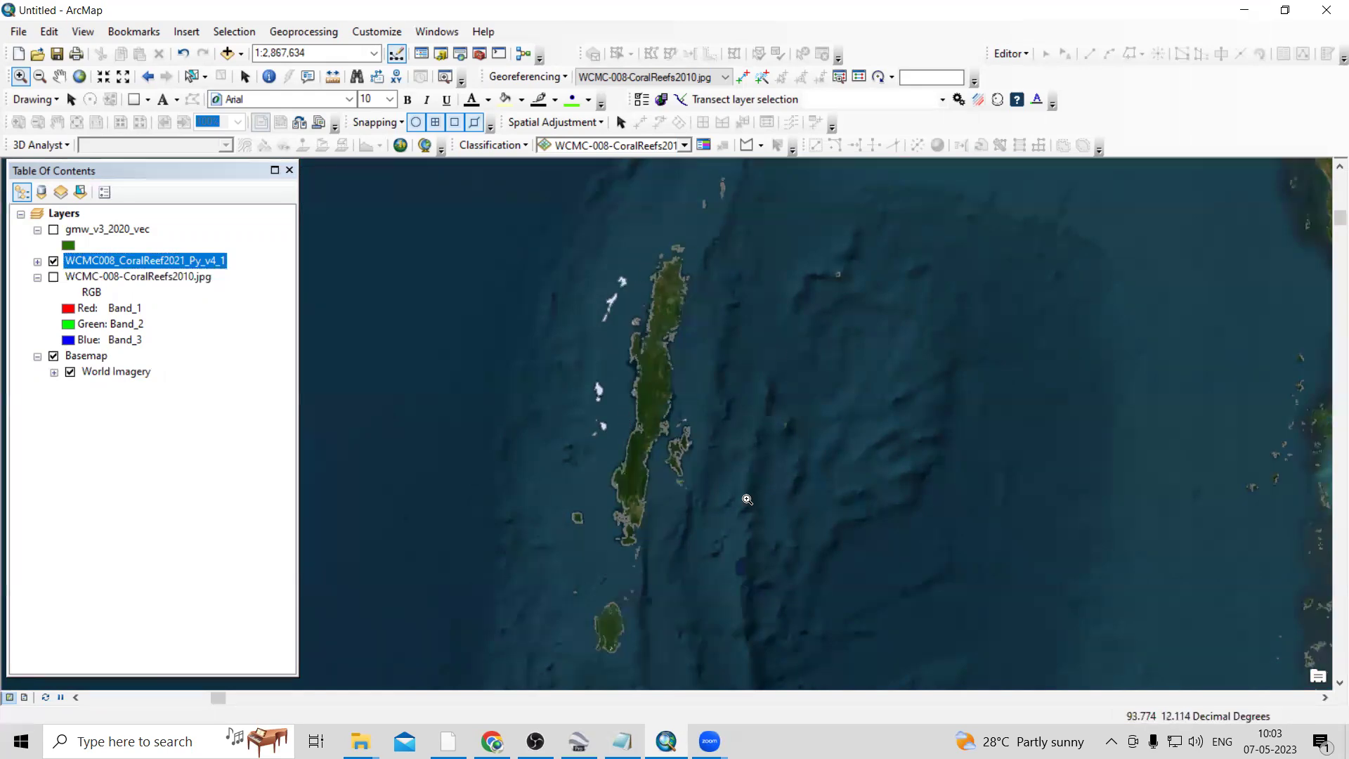
click(52, 262)
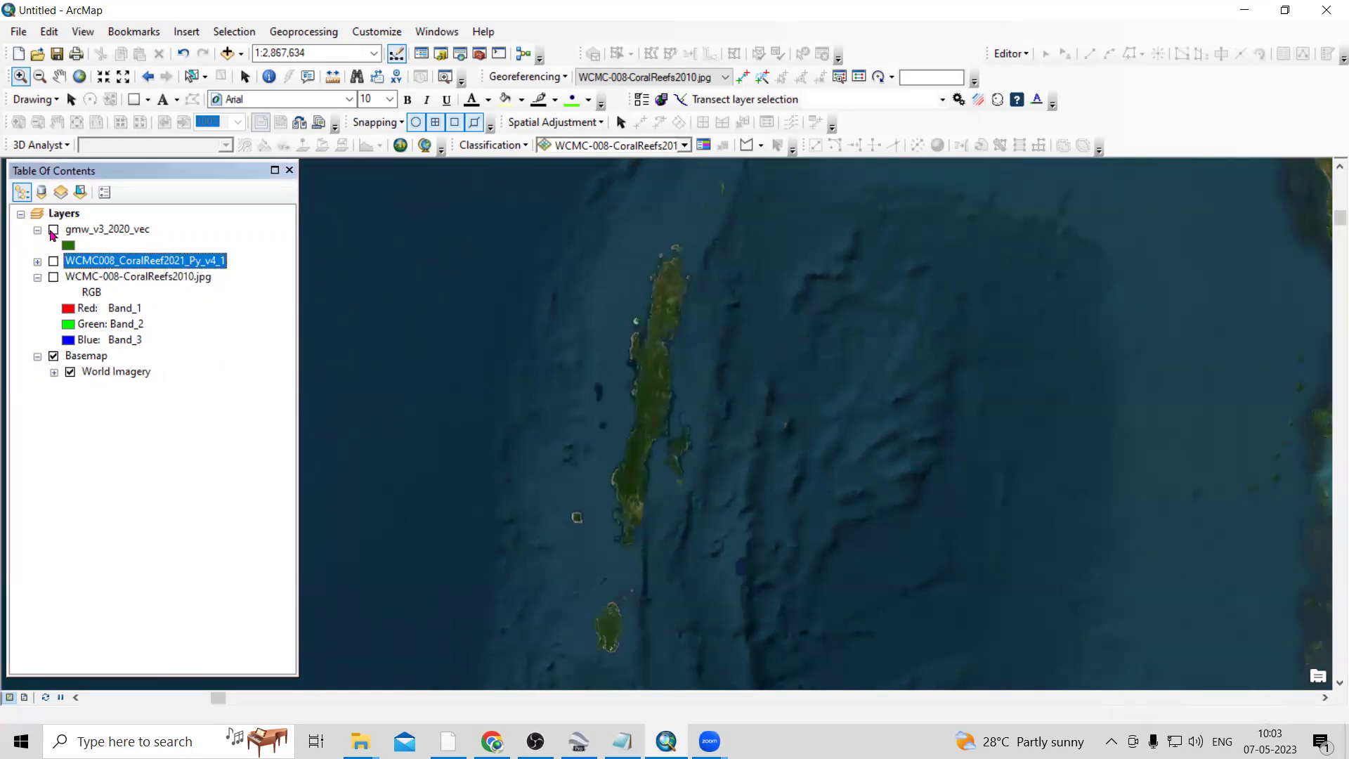
- Zoom to the island's northern end, then bring up Chrome's 'global mangrove watch' results
drag(639, 216, 704, 312)
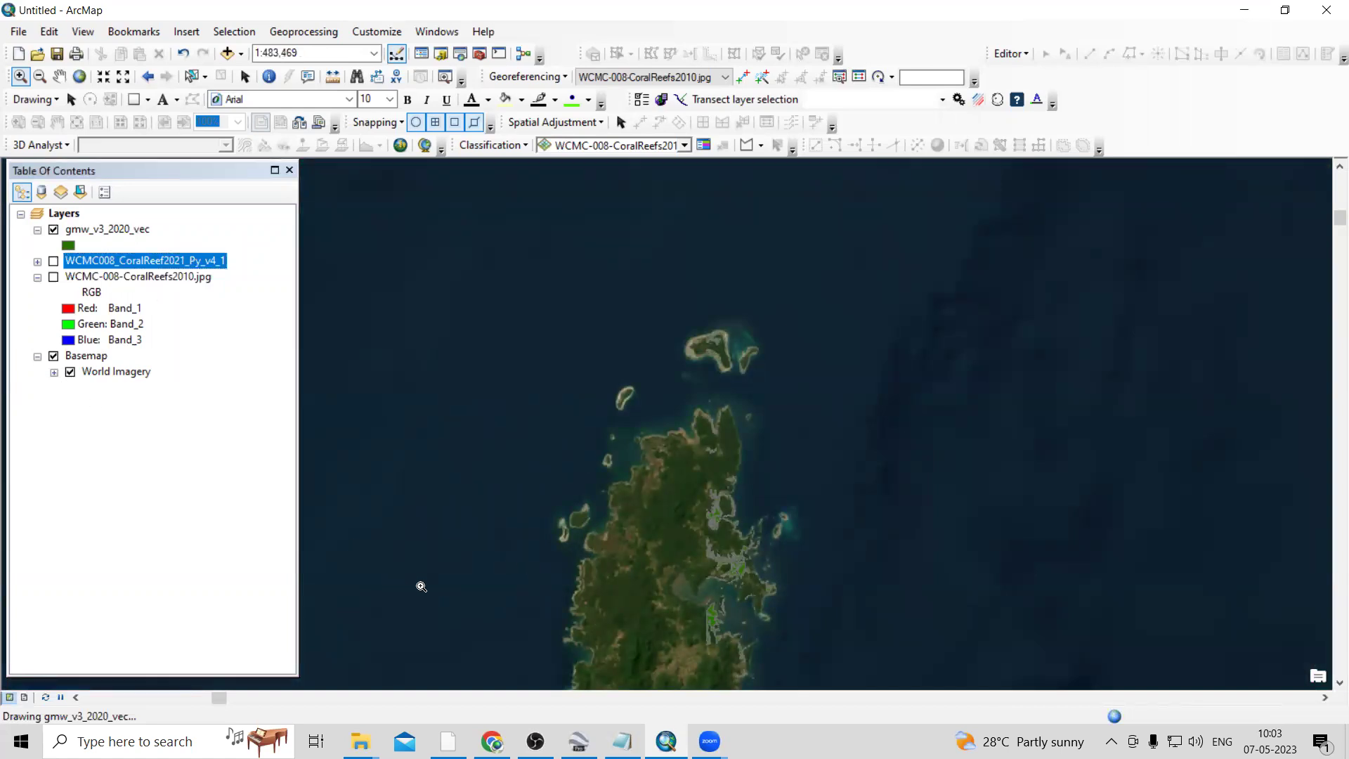
mouse_move(492, 742)
click(505, 675)
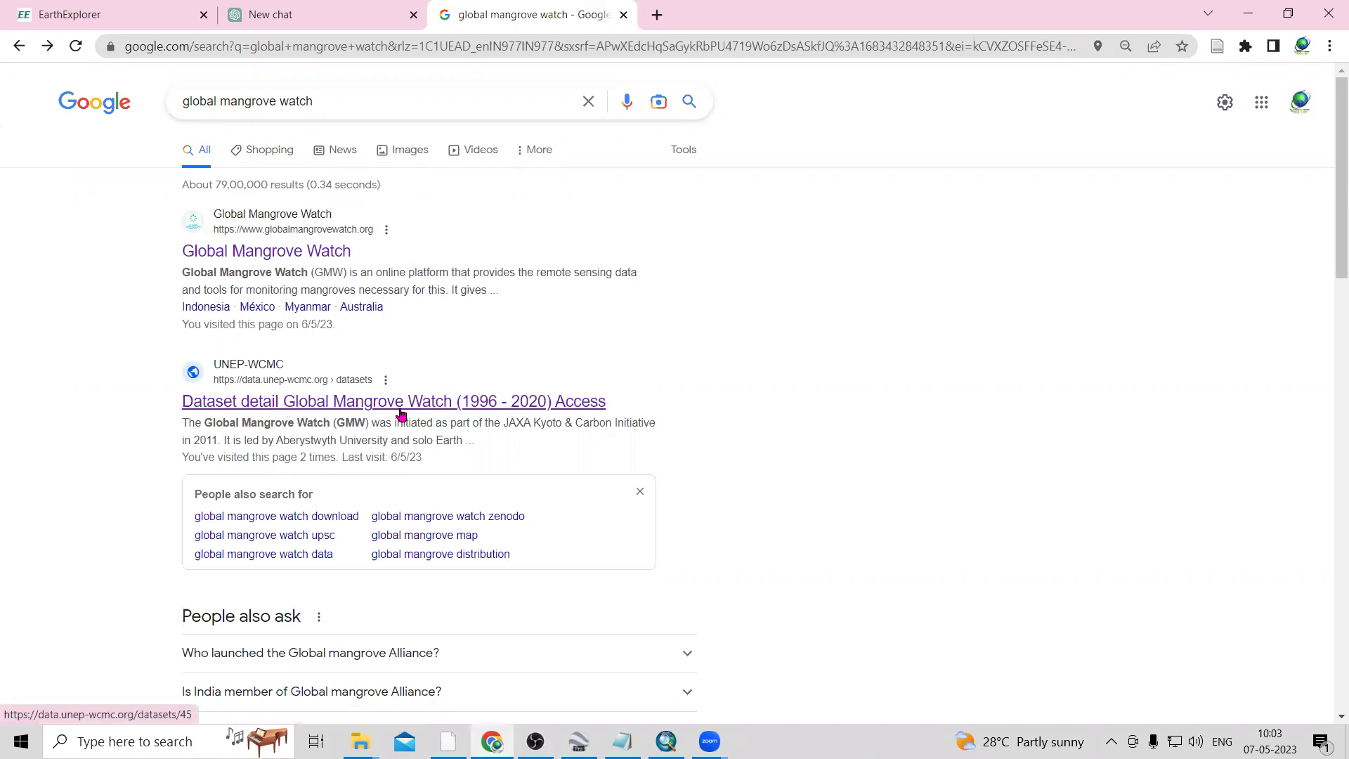
- Open the 'Global Mangrove Watch (1996 - 2020)' dataset detail result
click(441, 409)
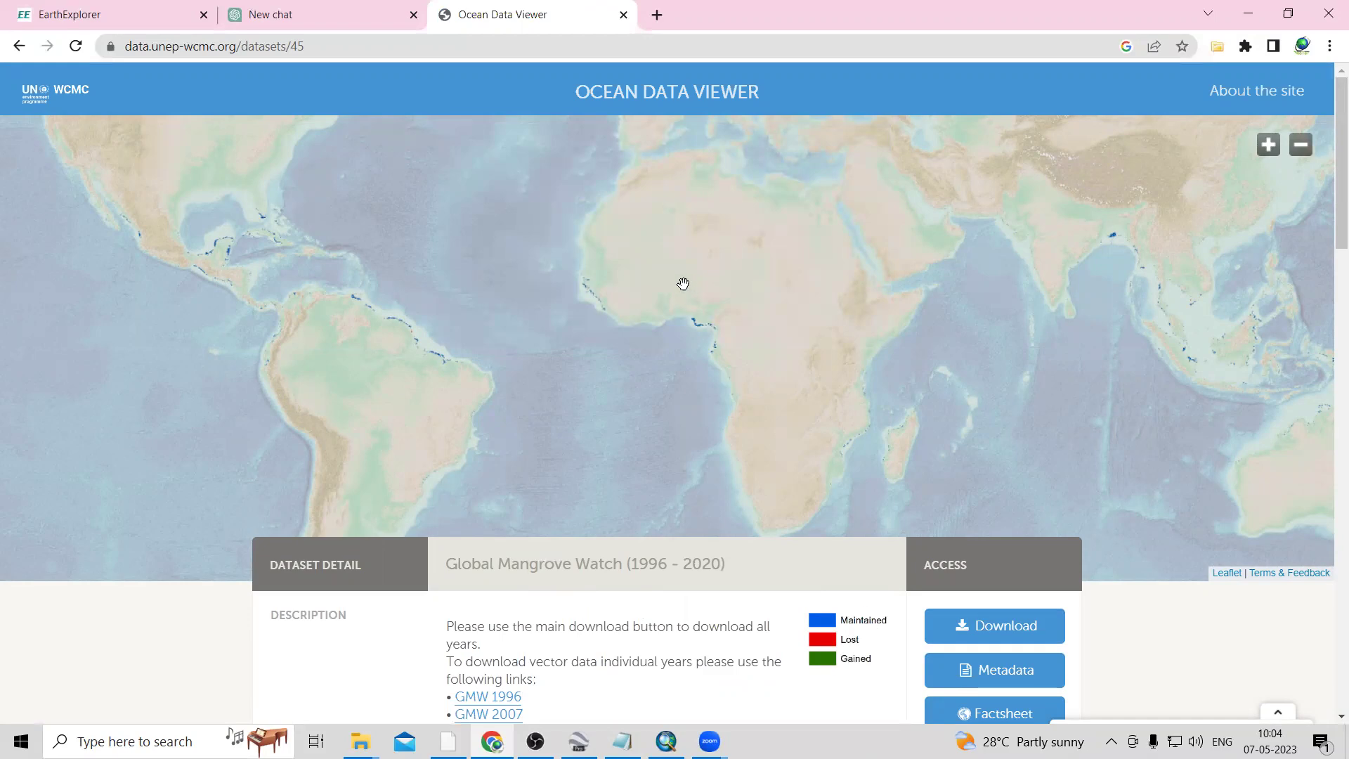
- Zoom the dataset map in on the Gulf of Guinea mangroves
drag(692, 327, 673, 323)
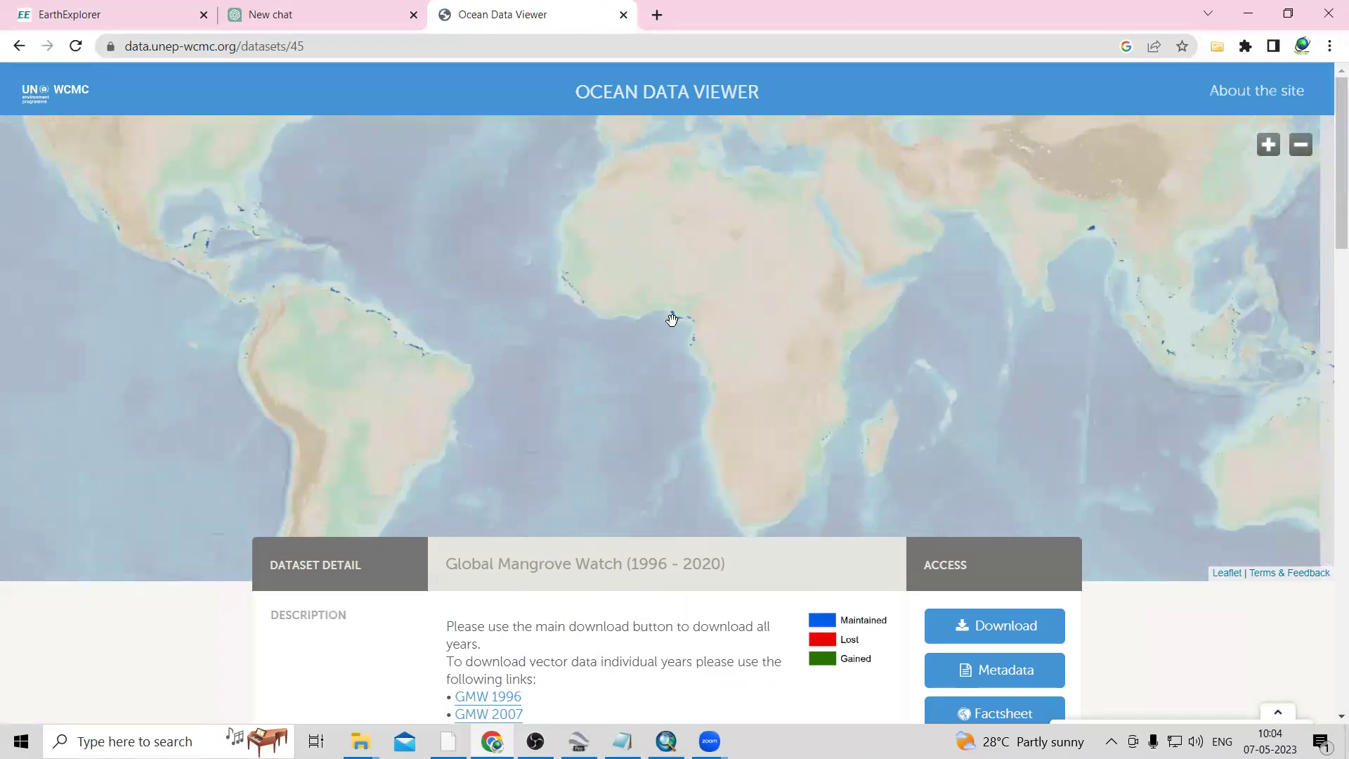
scroll(672, 320, down, 8)
scroll(672, 325, up, 7)
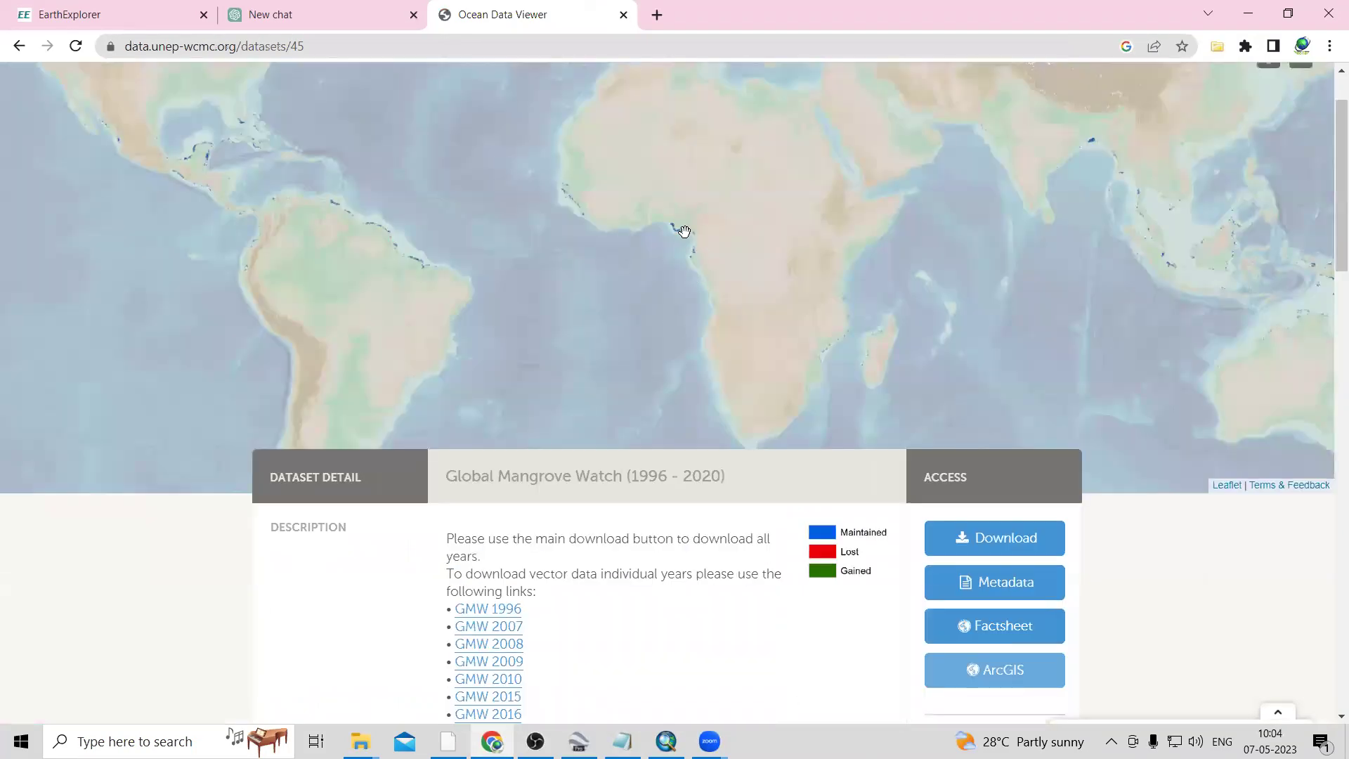
scroll(683, 231, up, 1)
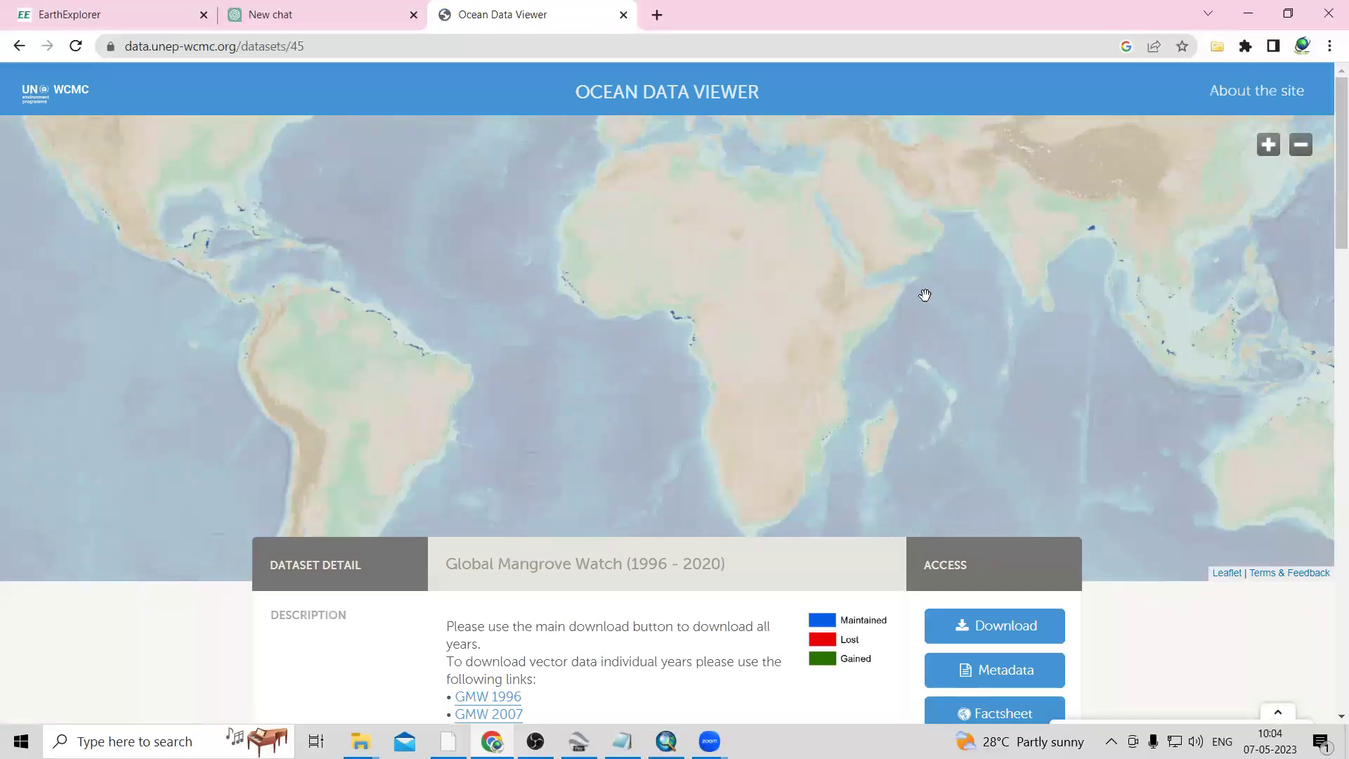
click(1269, 144)
click(1268, 145)
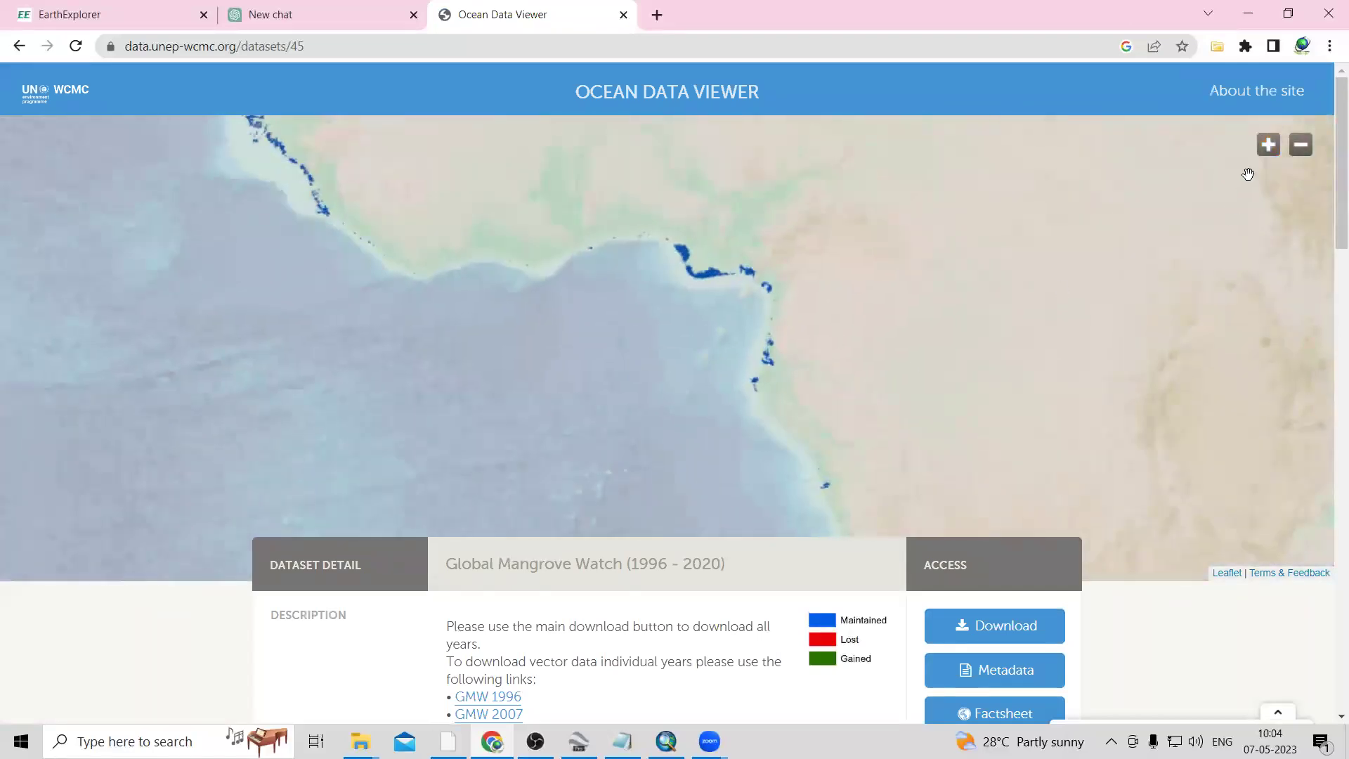
click(1269, 145)
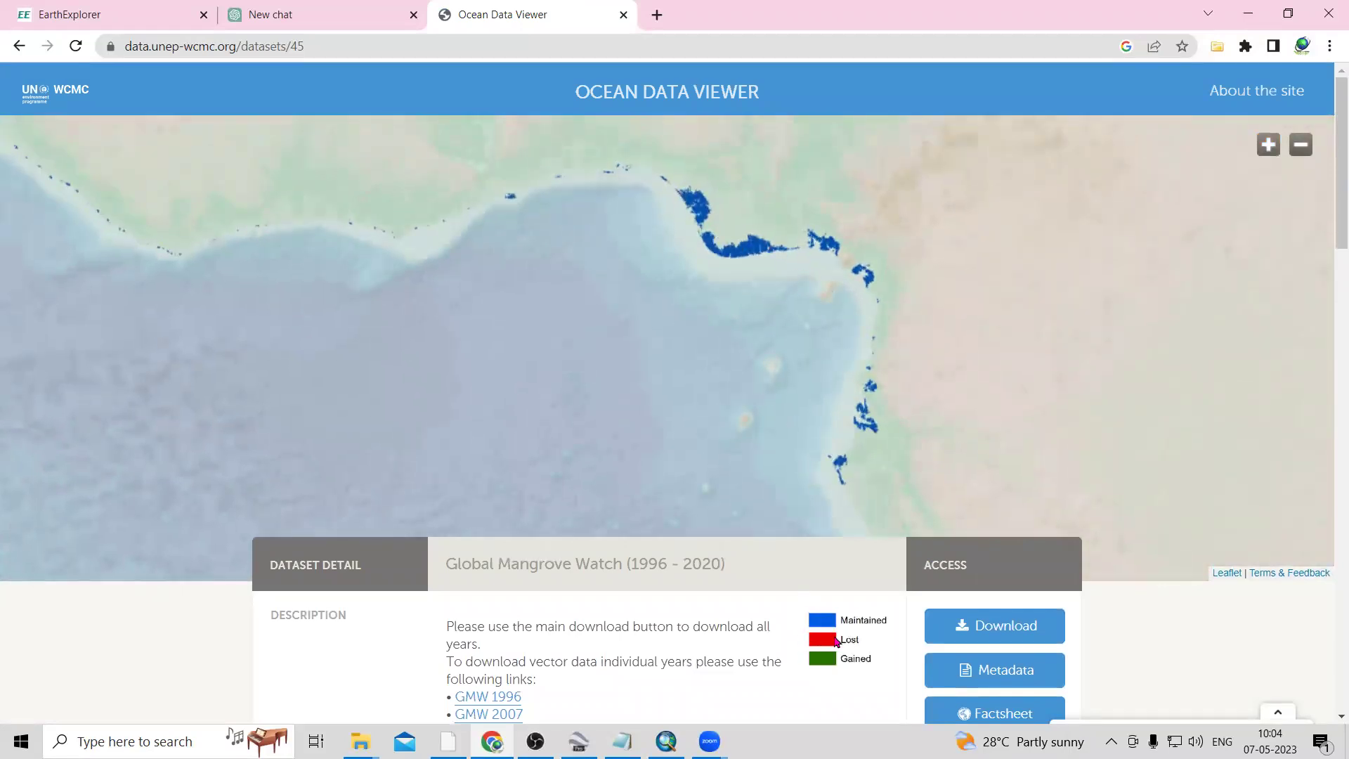
- Pan west across the Atlantic to the Caribbean, western Mexico, Yucatán, Florida and Cuba
drag(418, 222, 957, 361)
drag(399, 246, 1039, 403)
drag(394, 380, 927, 373)
drag(365, 211, 967, 199)
drag(331, 351, 611, 470)
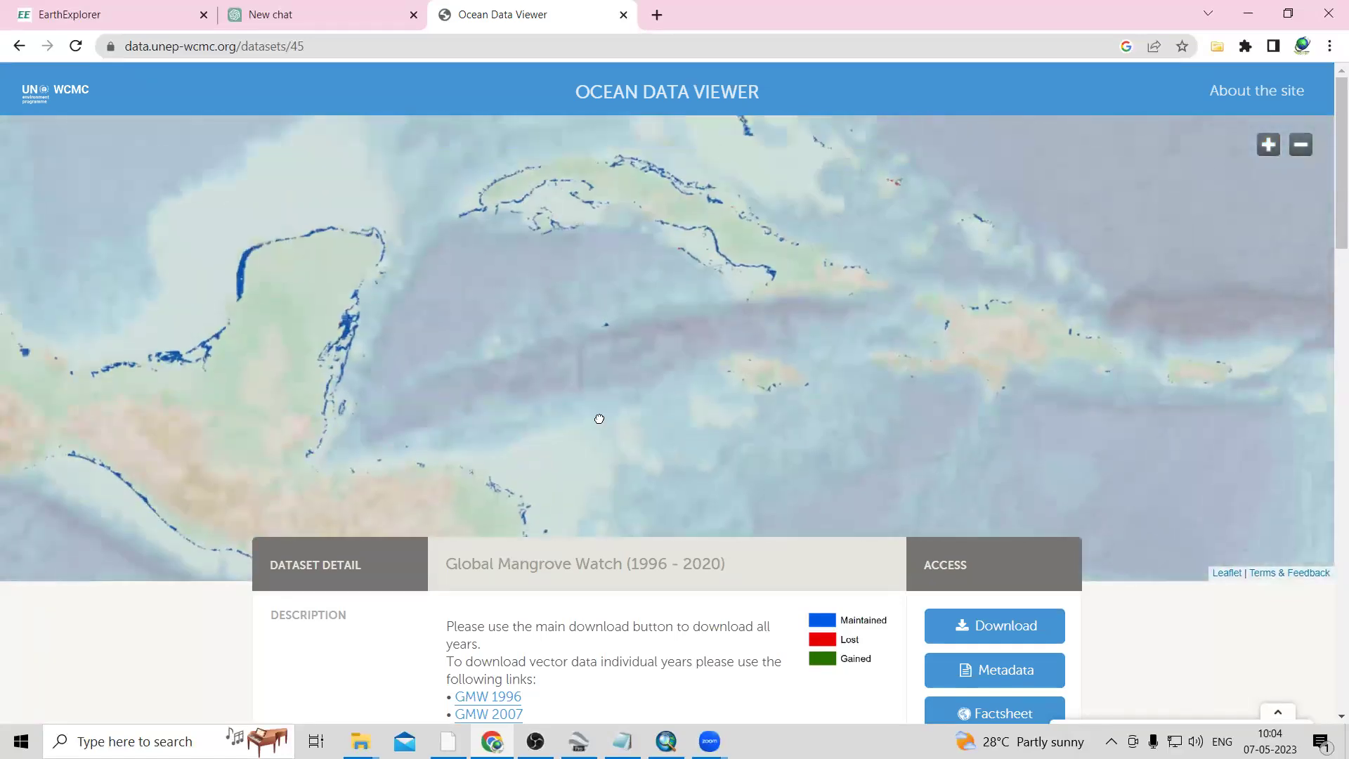
drag(316, 232, 450, 323)
drag(168, 372, 503, 326)
drag(140, 210, 467, 362)
drag(415, 220, 512, 503)
drag(894, 454, 705, 290)
- Zoom back out toward a world view and scroll down to the GMW yearly links
click(1269, 149)
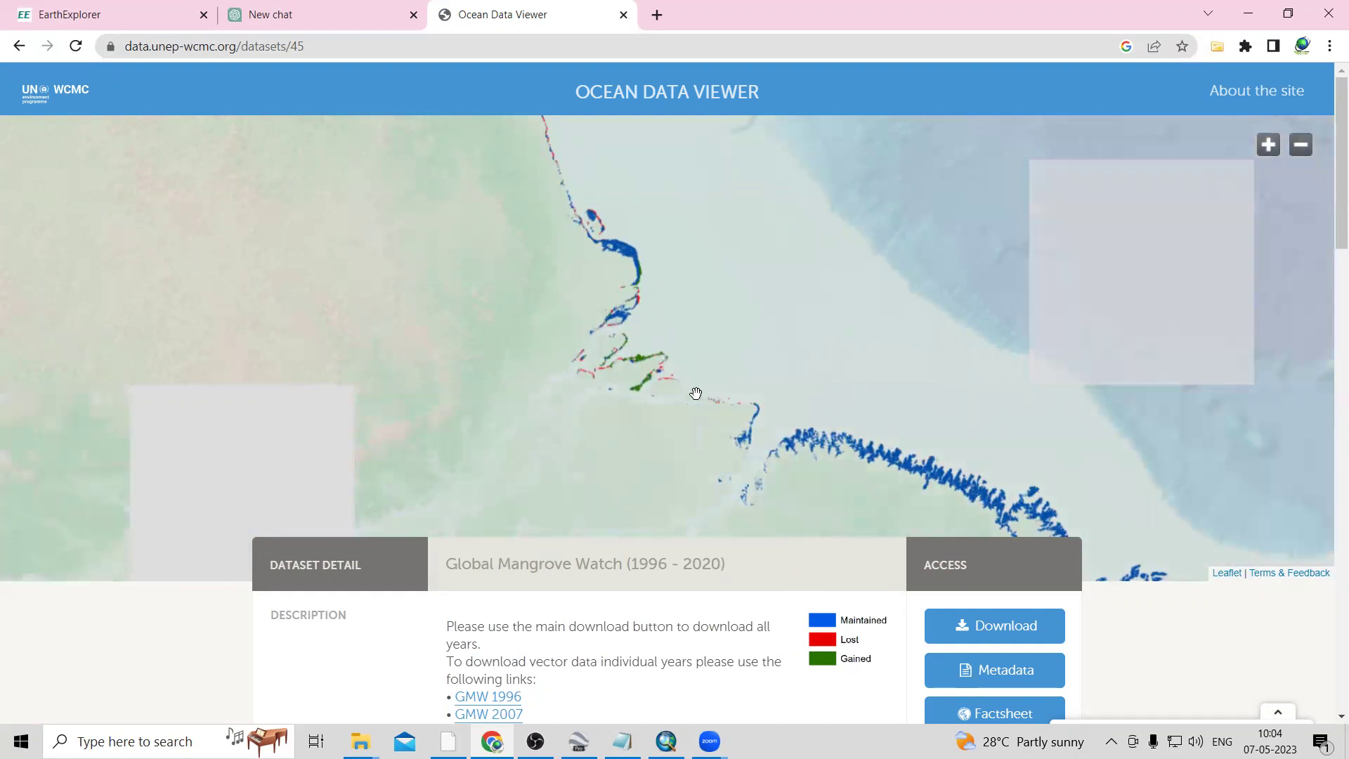
click(1300, 146)
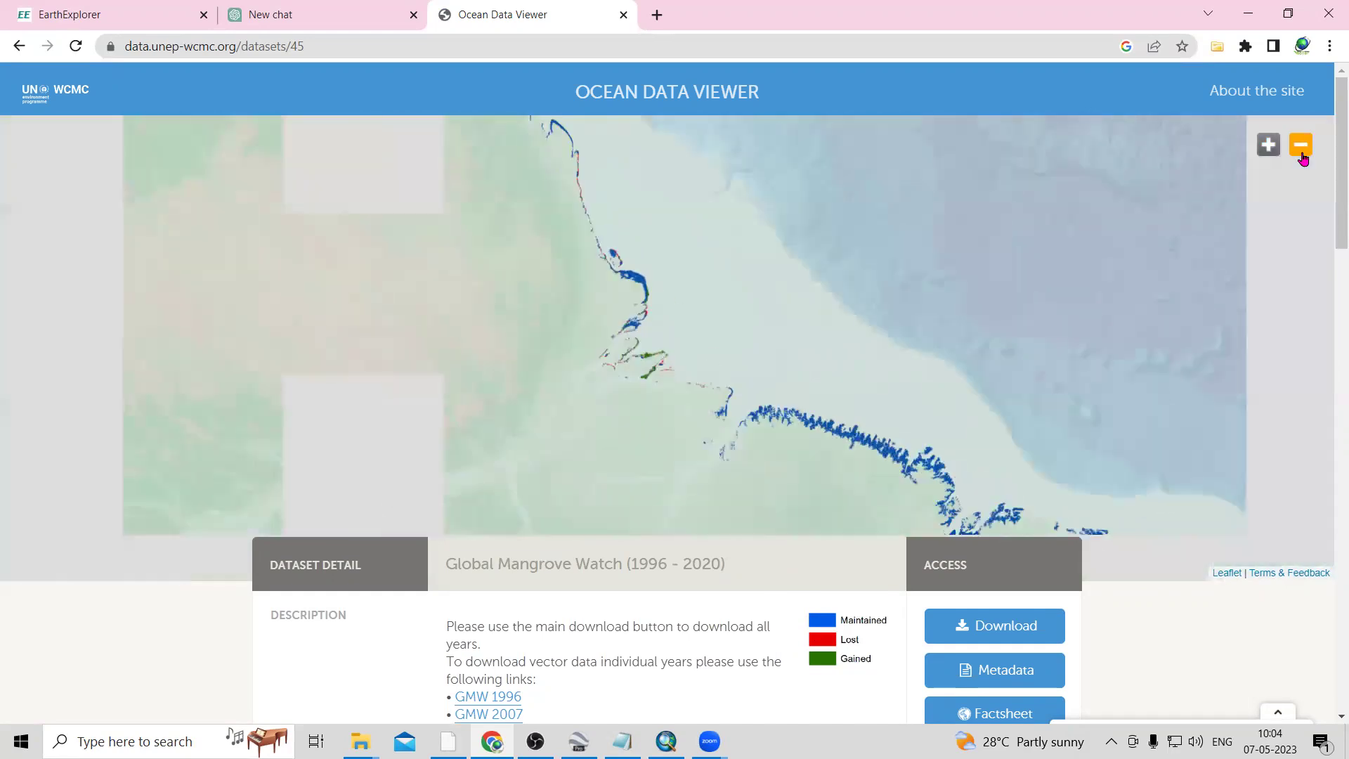
click(1299, 146)
click(1300, 145)
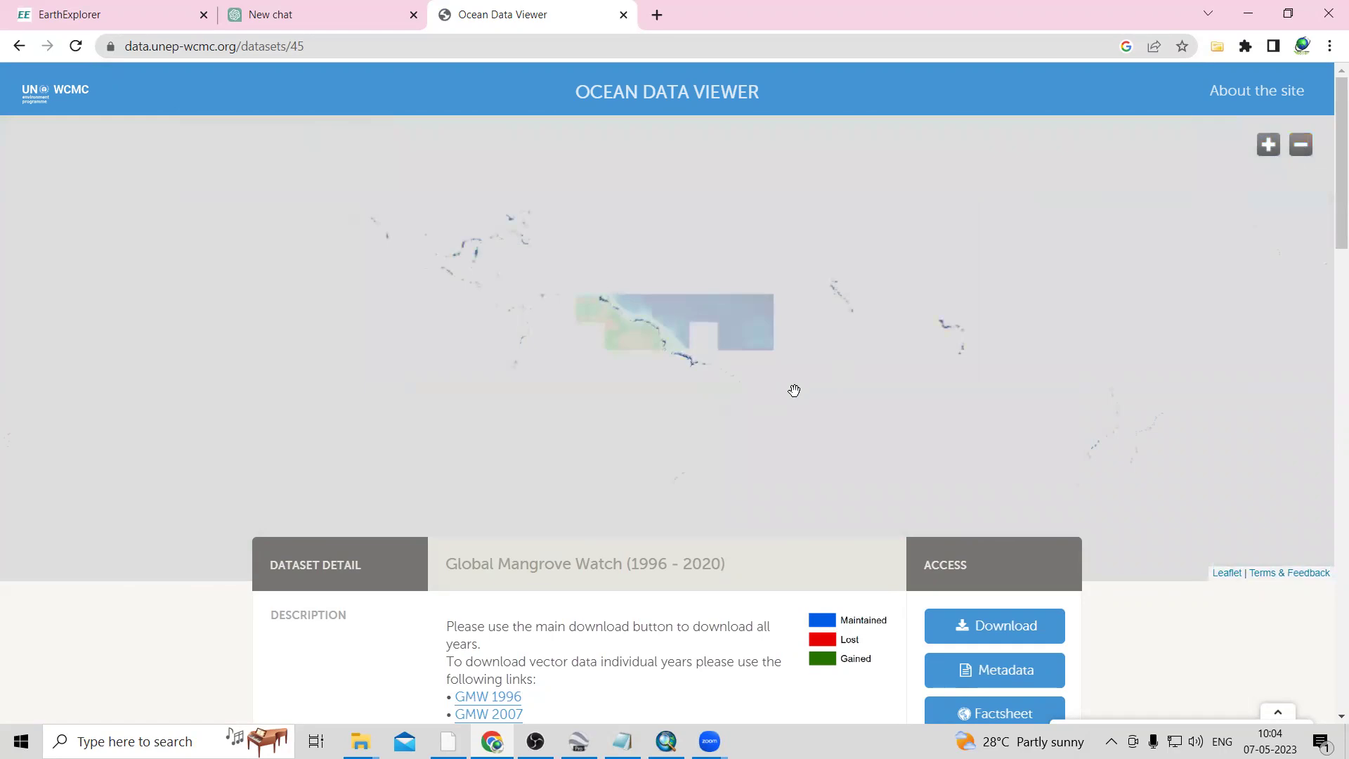
scroll(694, 656, down, 2)
scroll(647, 623, down, 1)
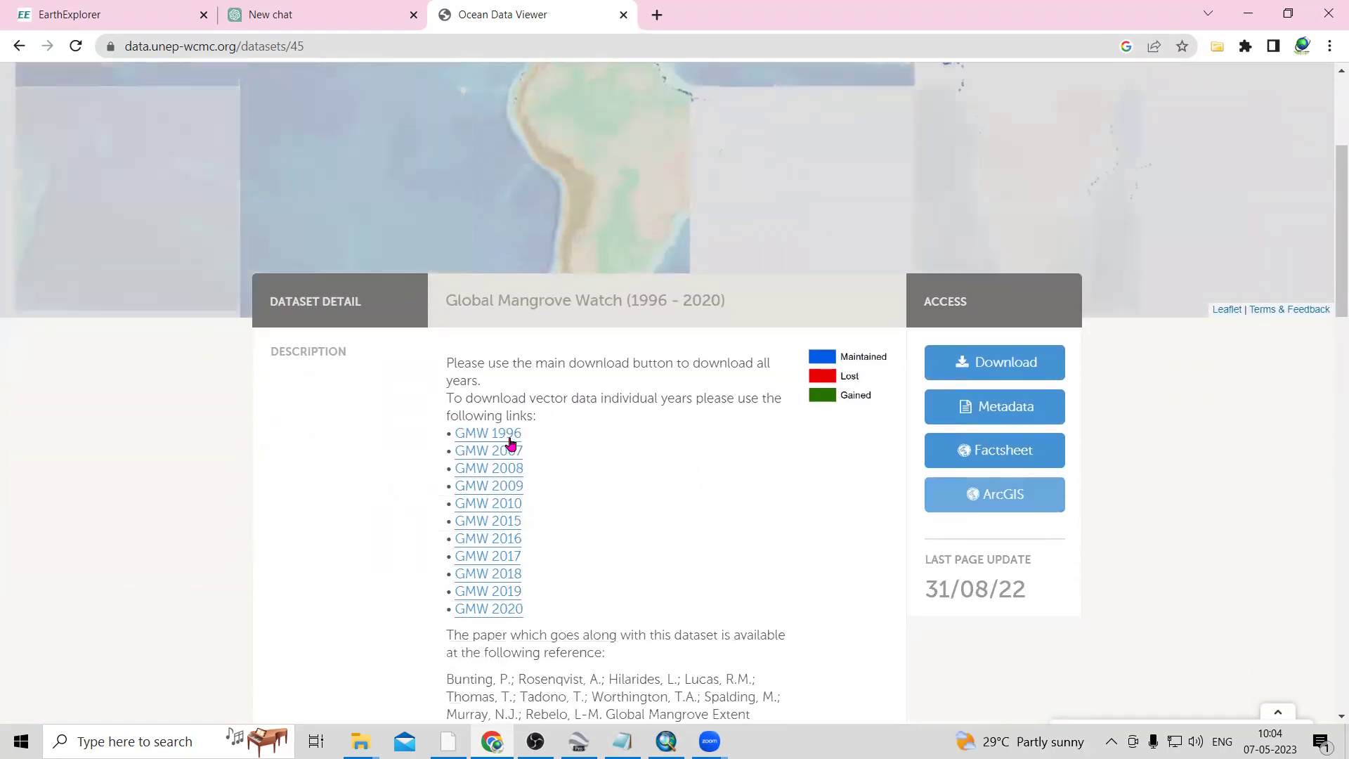
- Start downloading the GMW 2020 vector data as GMW_v3_2020.zip
scroll(623, 478, down, 2)
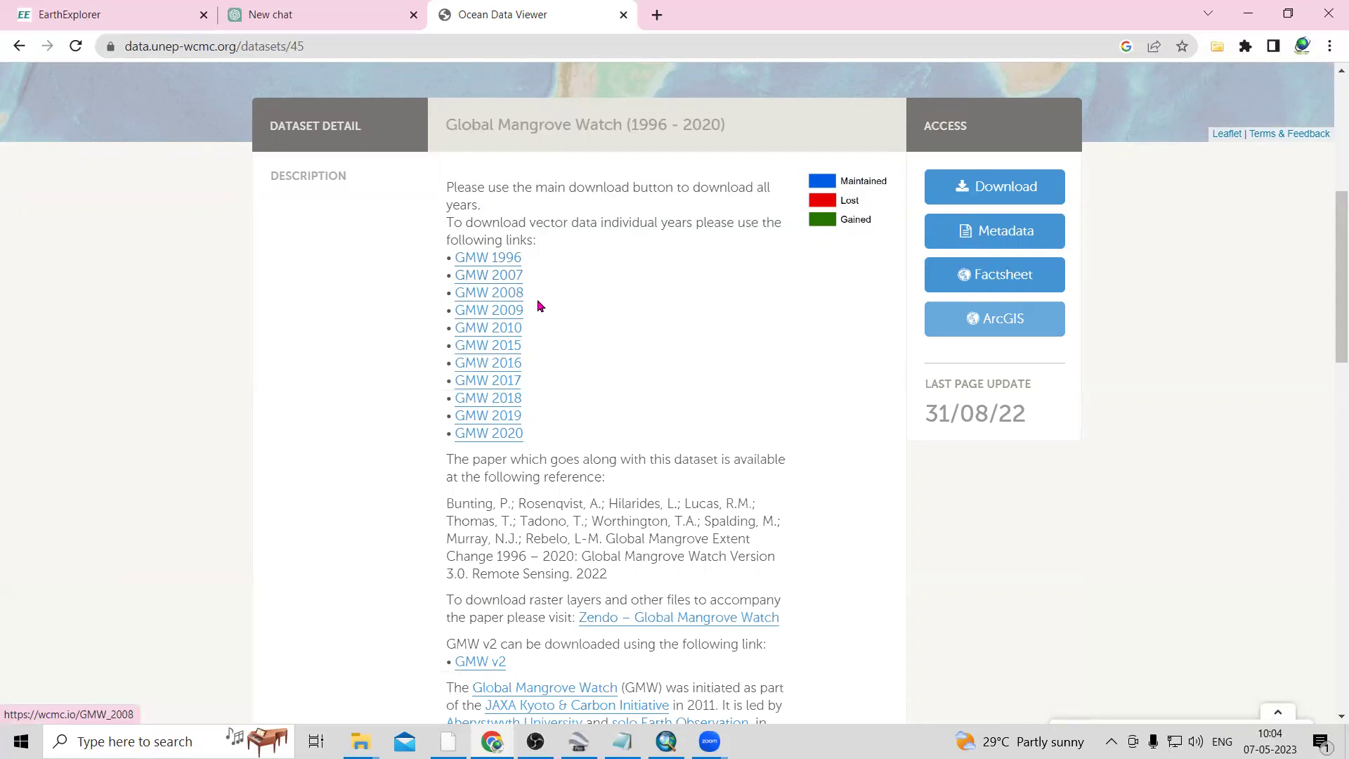
scroll(583, 443, down, 1)
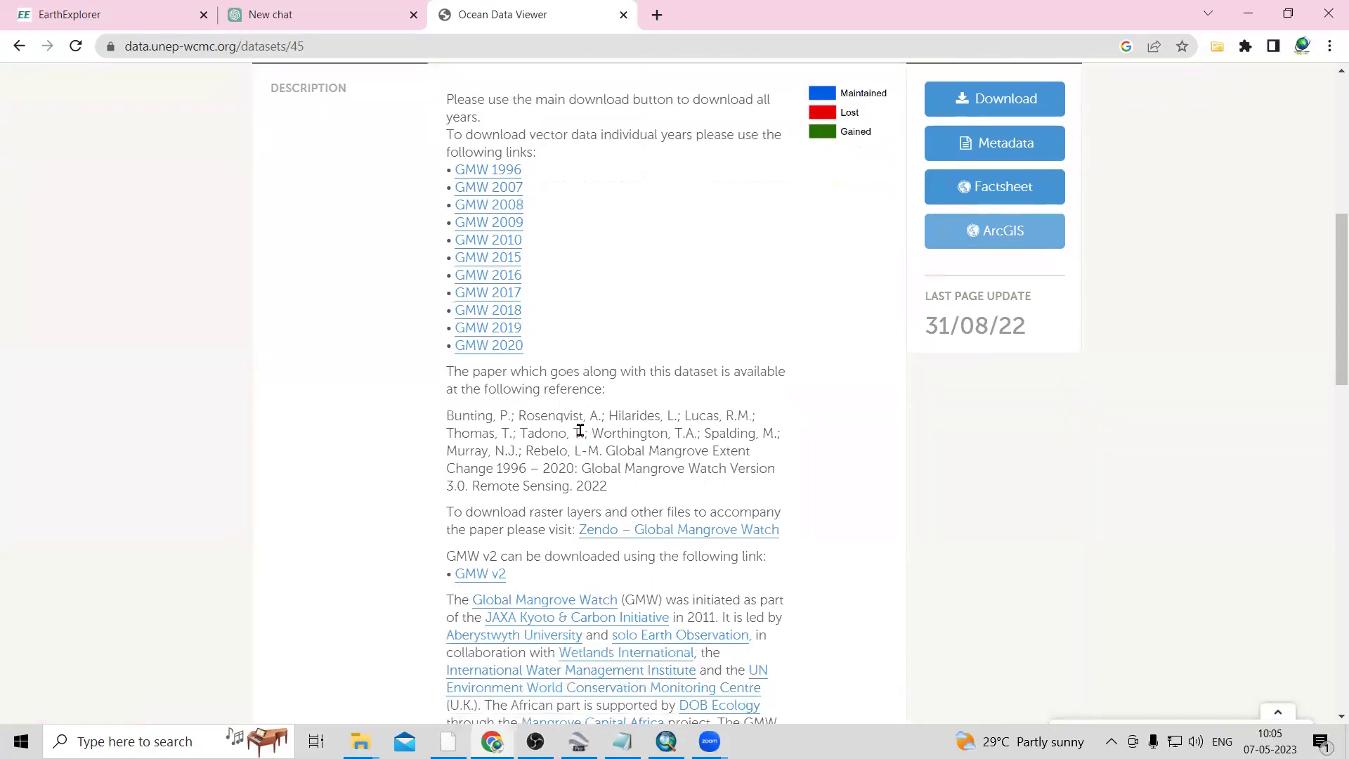
click(496, 352)
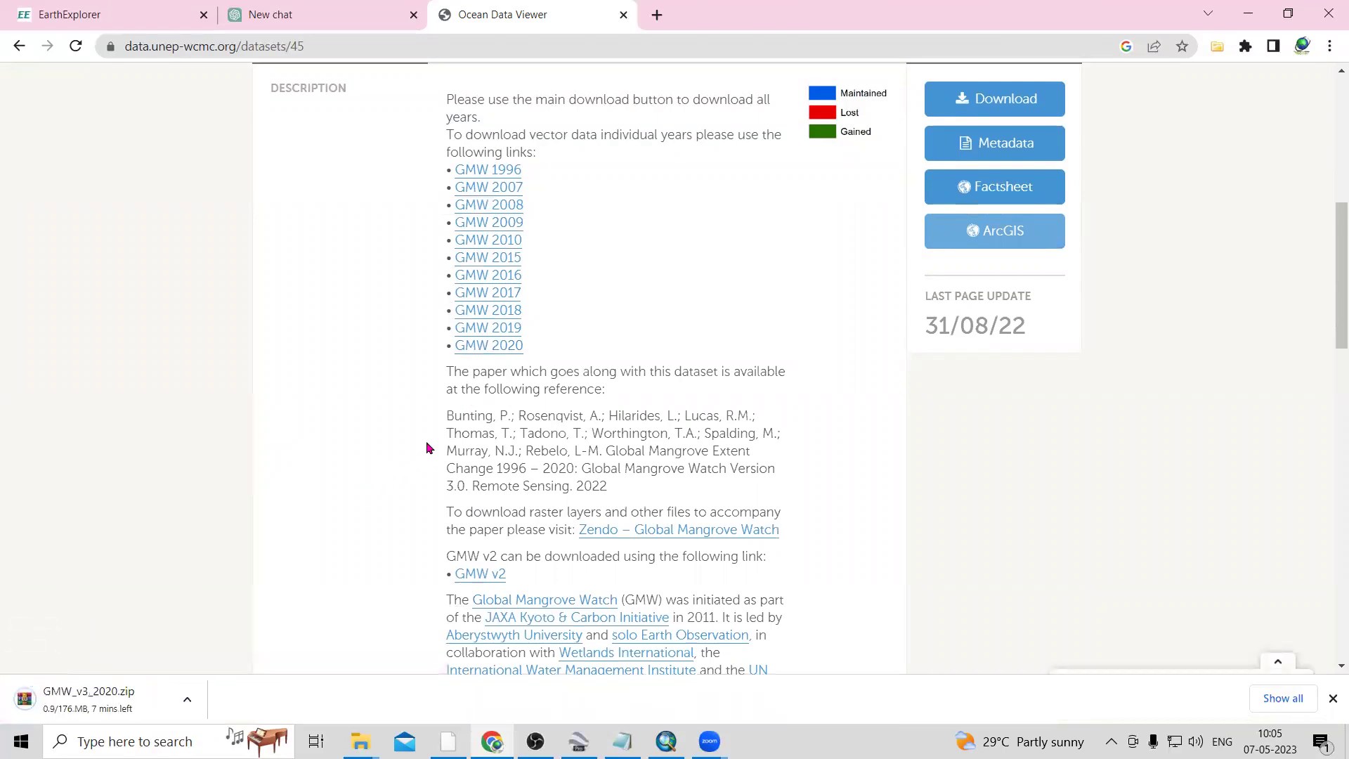
- Read through the dataset description while the 176 MB zip downloads, then return to the top
scroll(425, 440, down, 1)
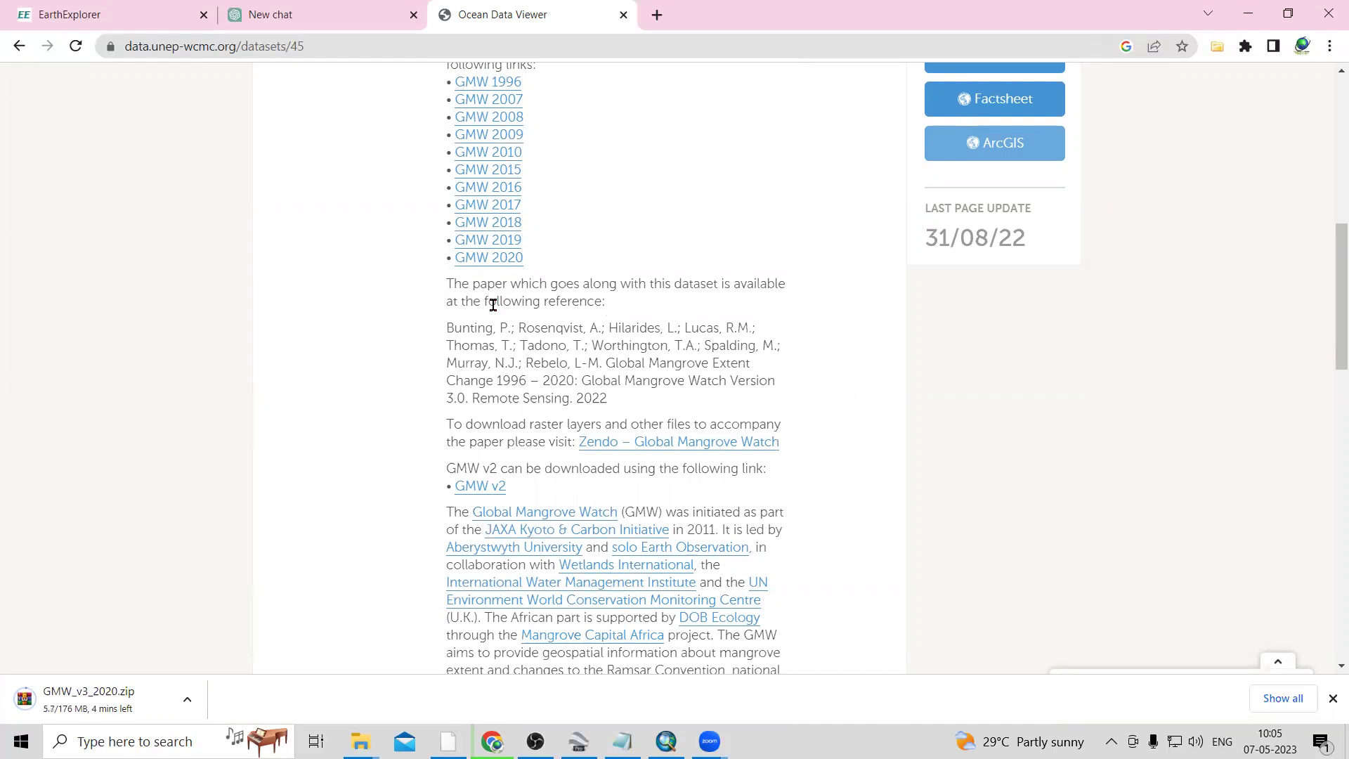
scroll(492, 304, down, 1)
drag(441, 240, 796, 344)
scroll(856, 399, down, 1)
scroll(855, 400, down, 1)
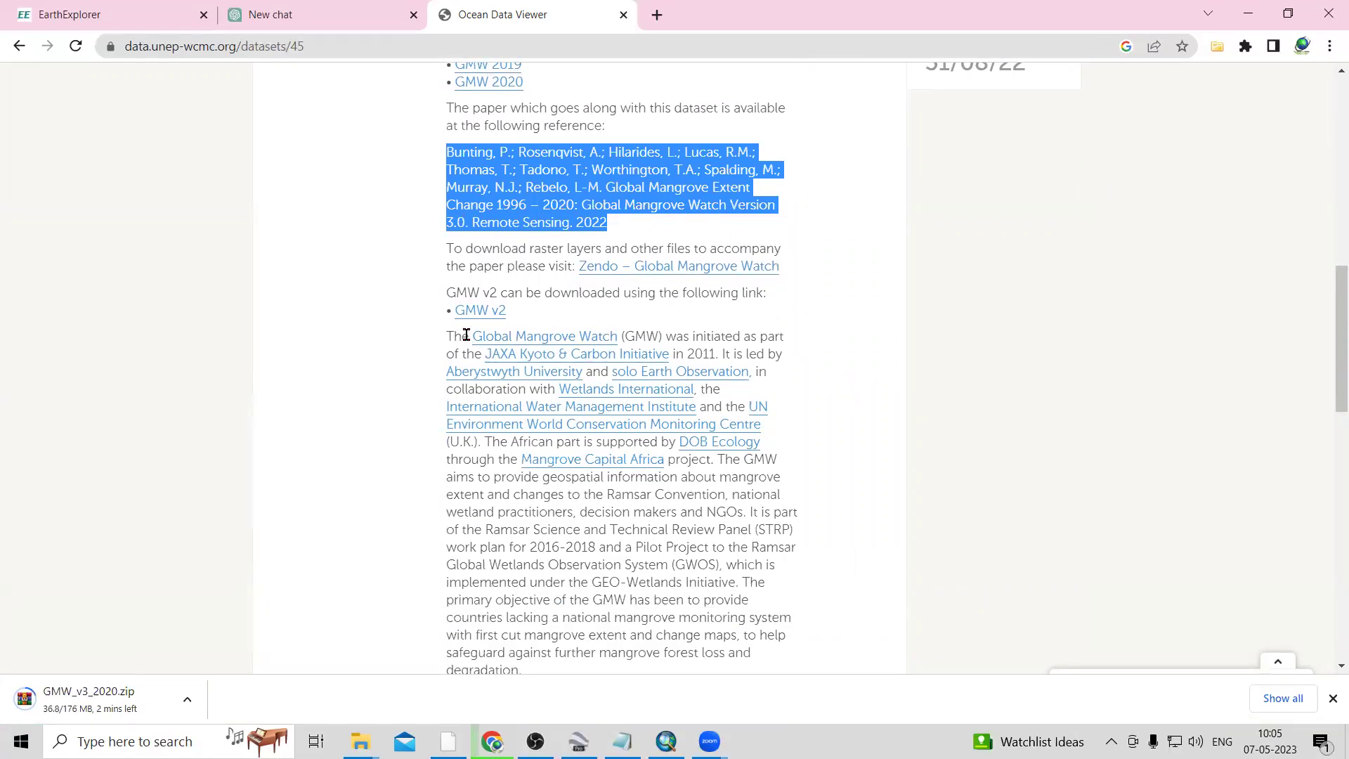
scroll(735, 331, down, 4)
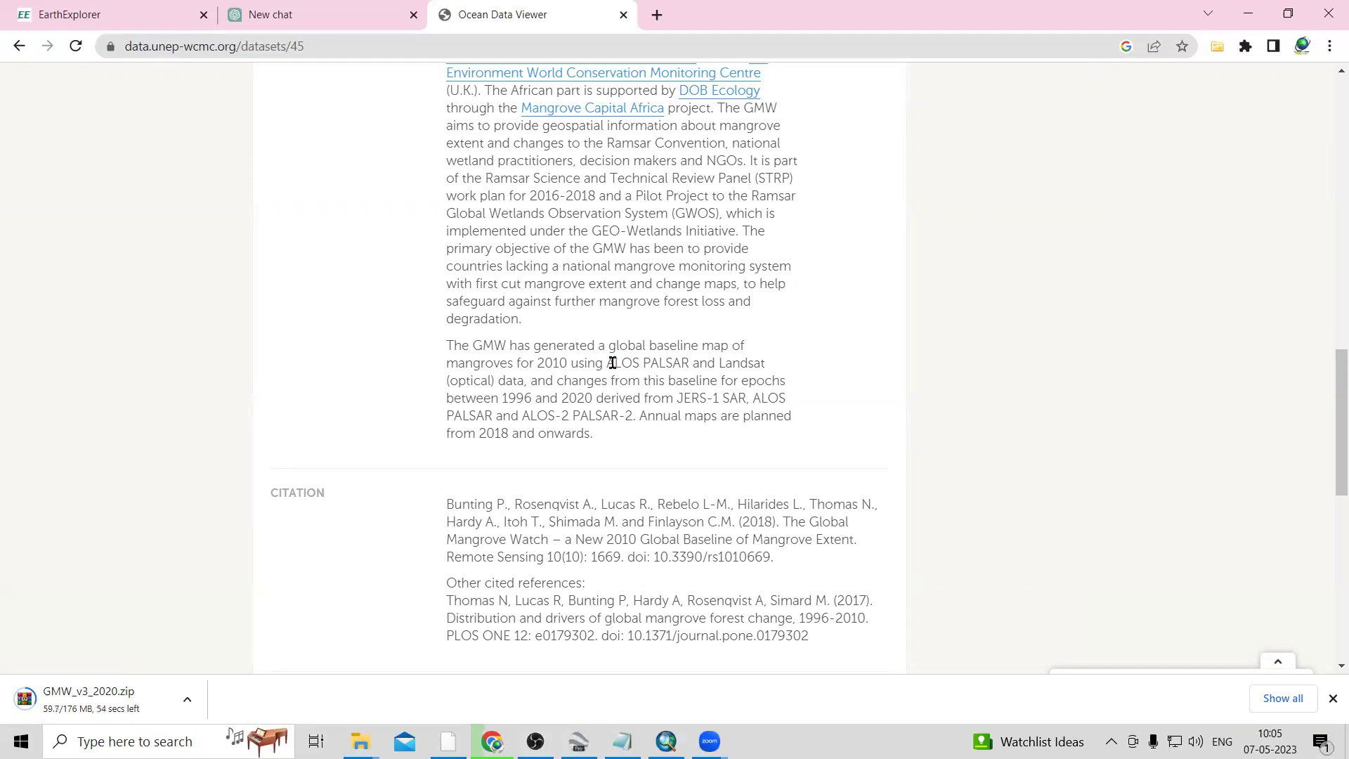
drag(480, 377, 553, 379)
click(723, 364)
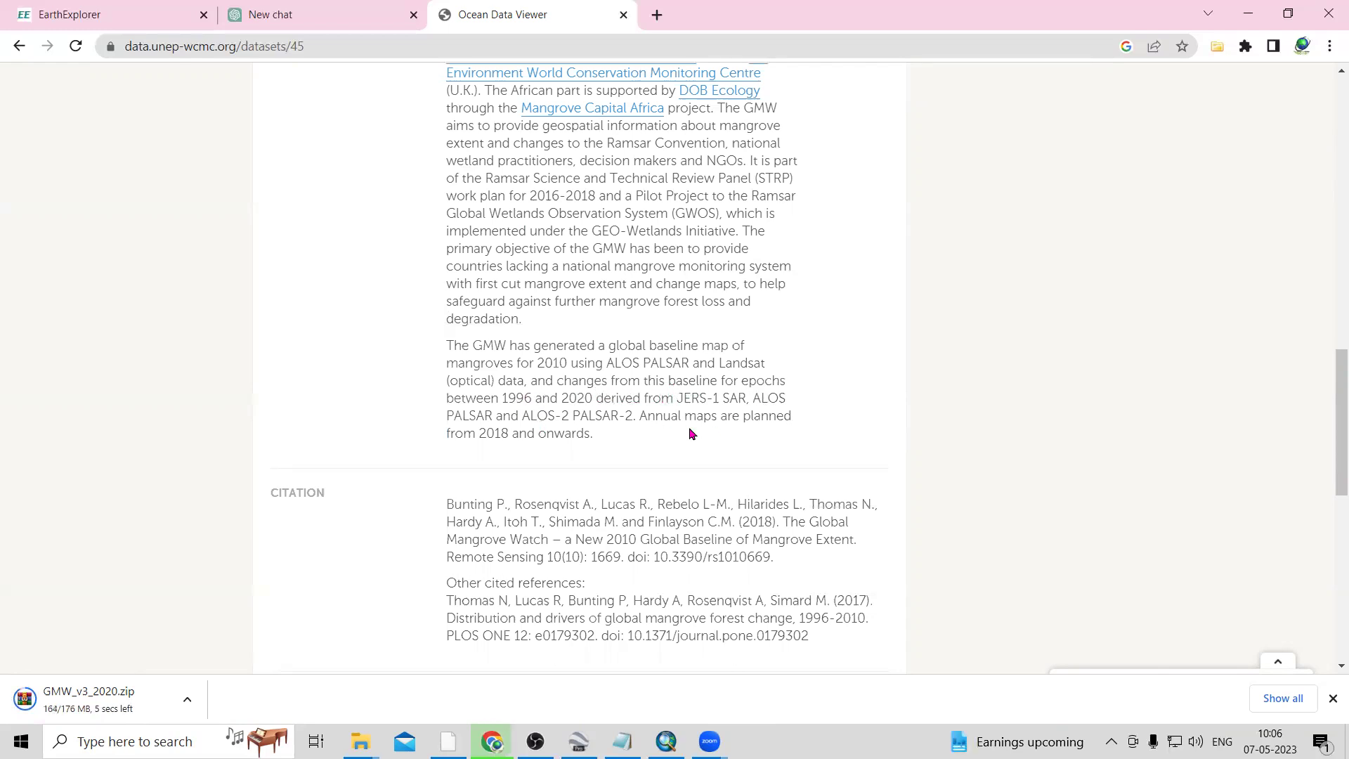
scroll(632, 421, down, 6)
scroll(702, 478, up, 3)
scroll(703, 483, up, 15)
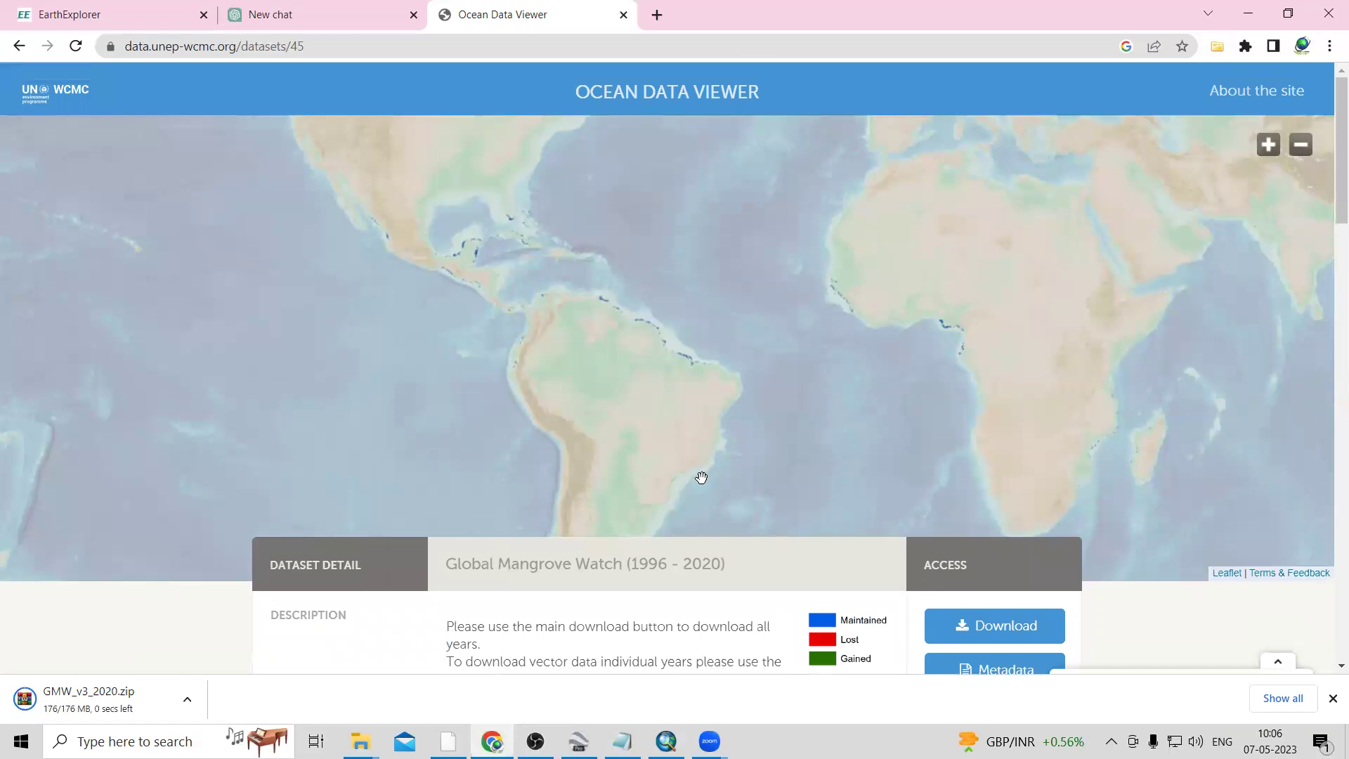
- Go to the Ocean Data Viewer home page
scroll(701, 476, down, 3)
scroll(701, 477, up, 3)
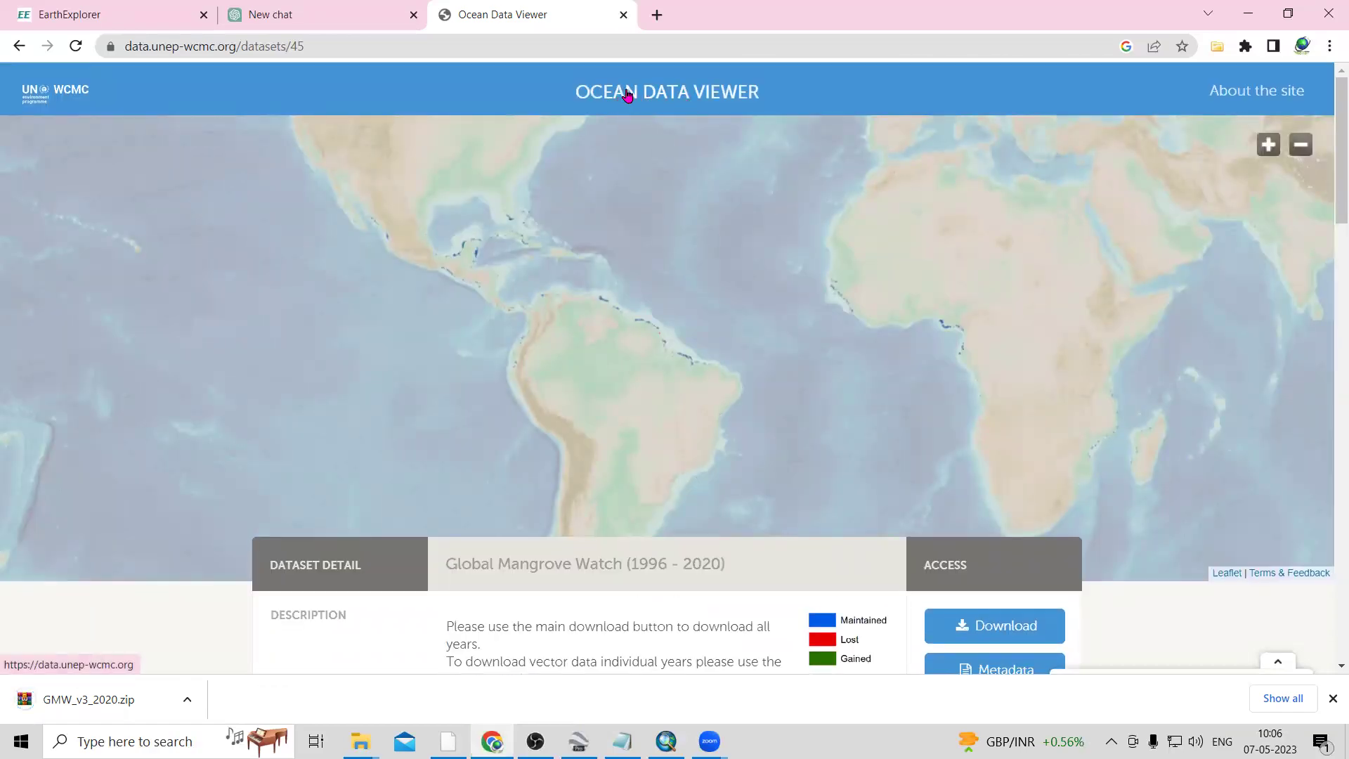
click(656, 99)
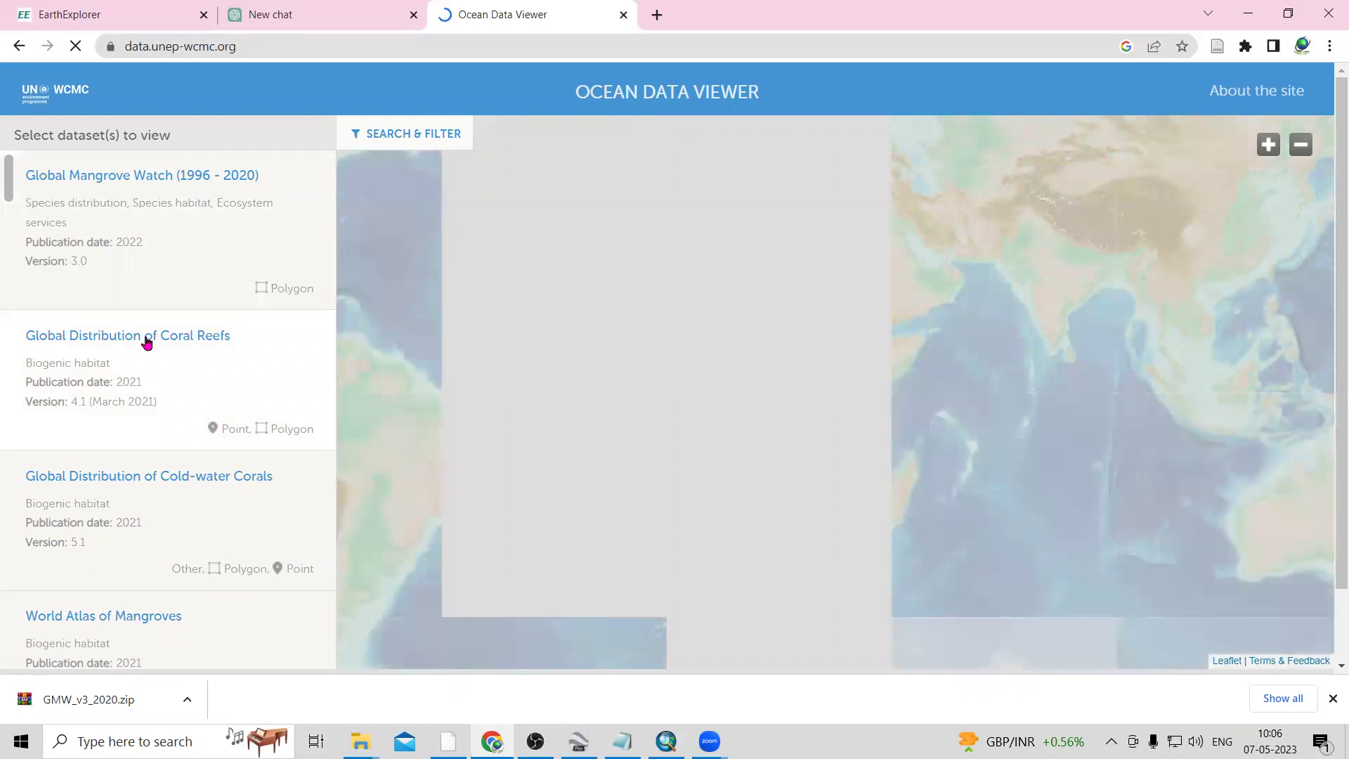
- Scroll the dataset catalogue and expand the Global Distribution of Coral Reefs entry
scroll(145, 341, down, 2)
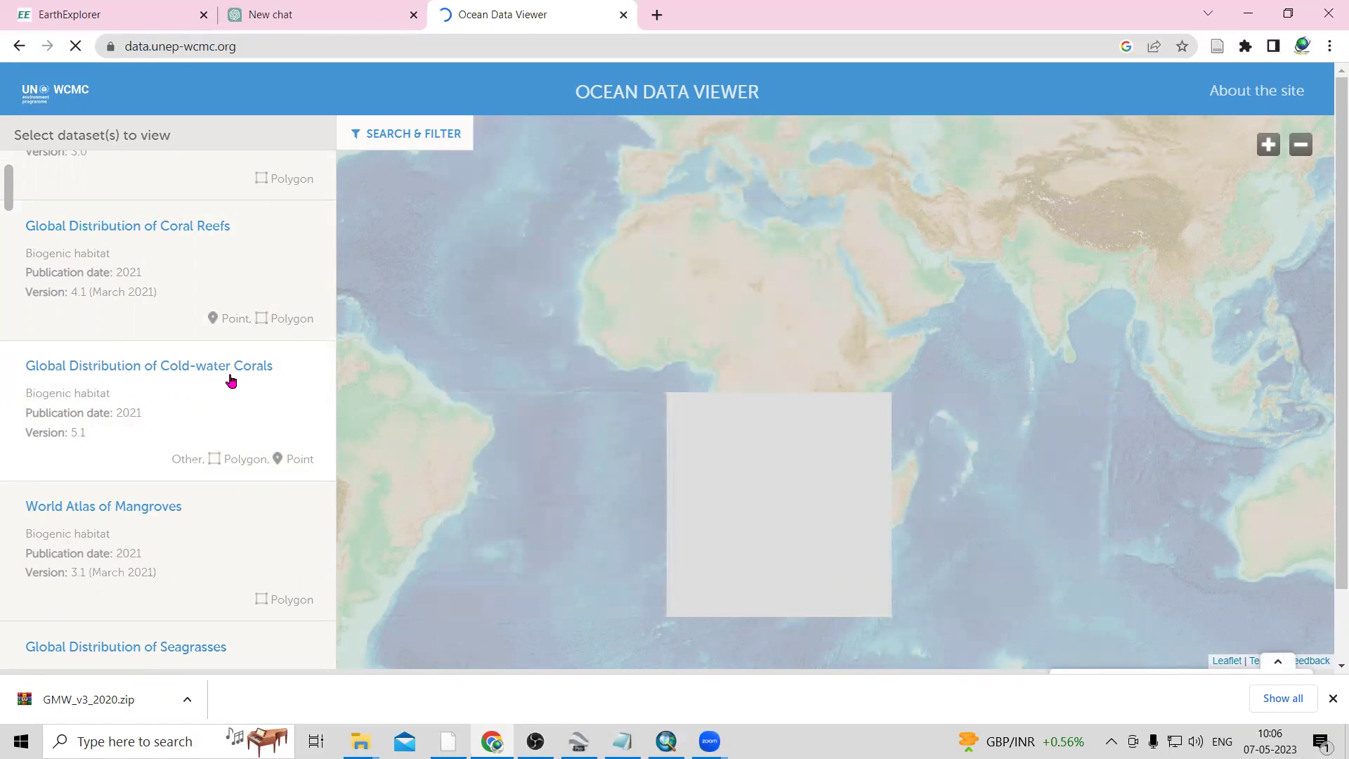
scroll(190, 478, down, 3)
mouse_move(47, 457)
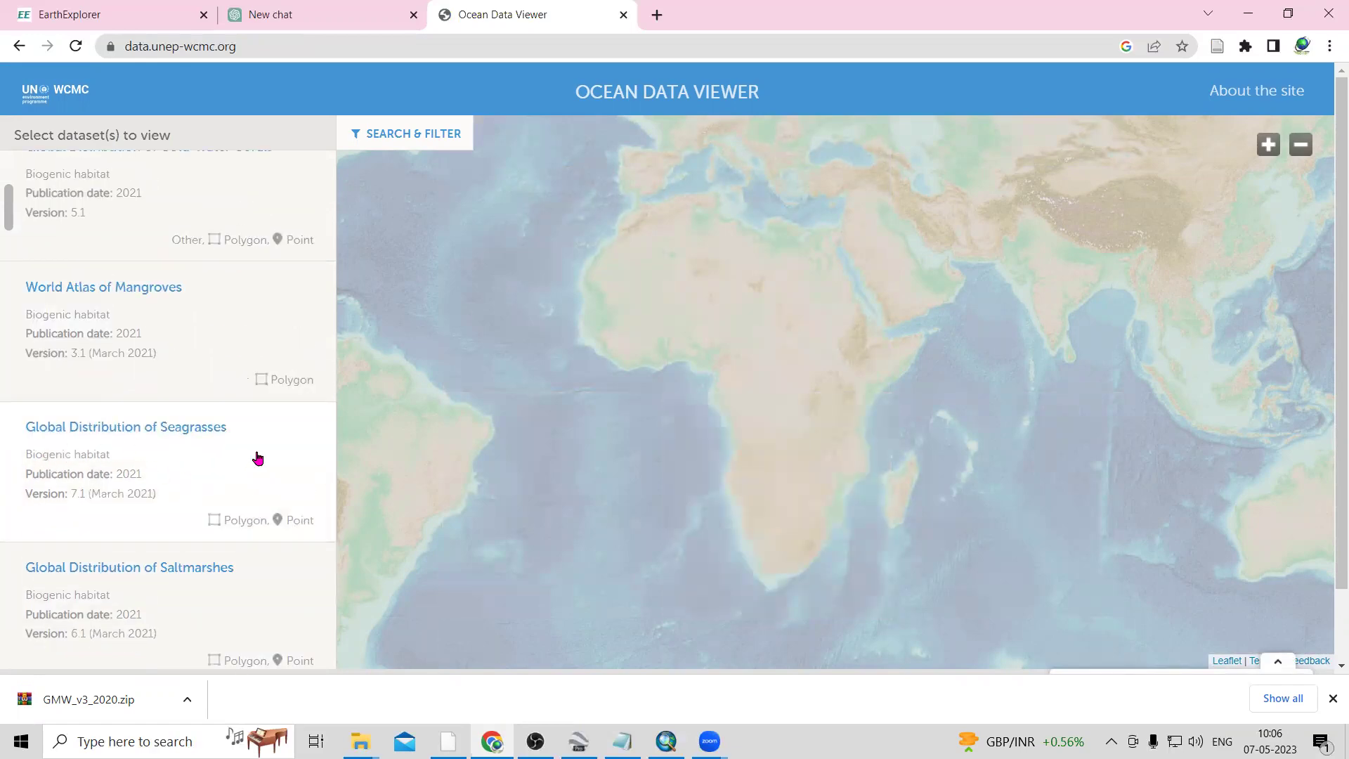
scroll(246, 458, down, 2)
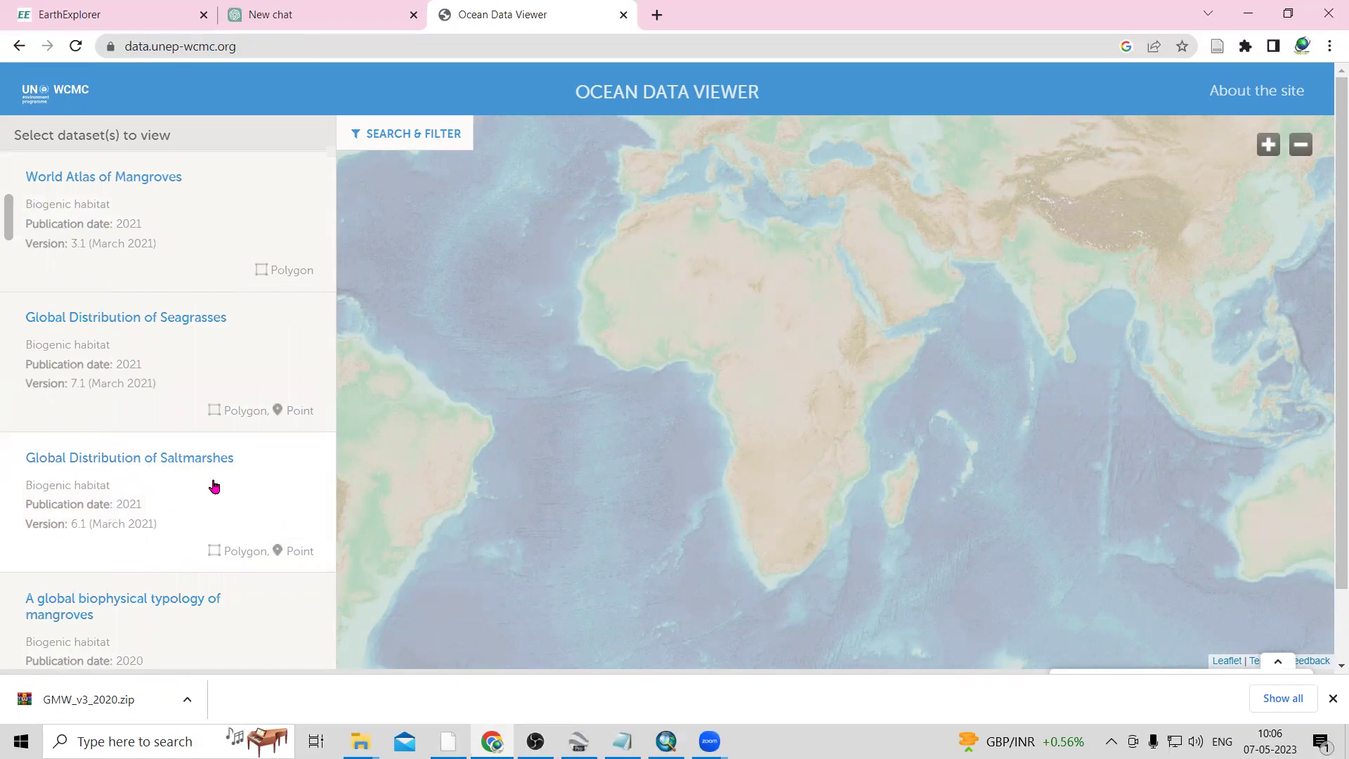
scroll(215, 486, down, 5)
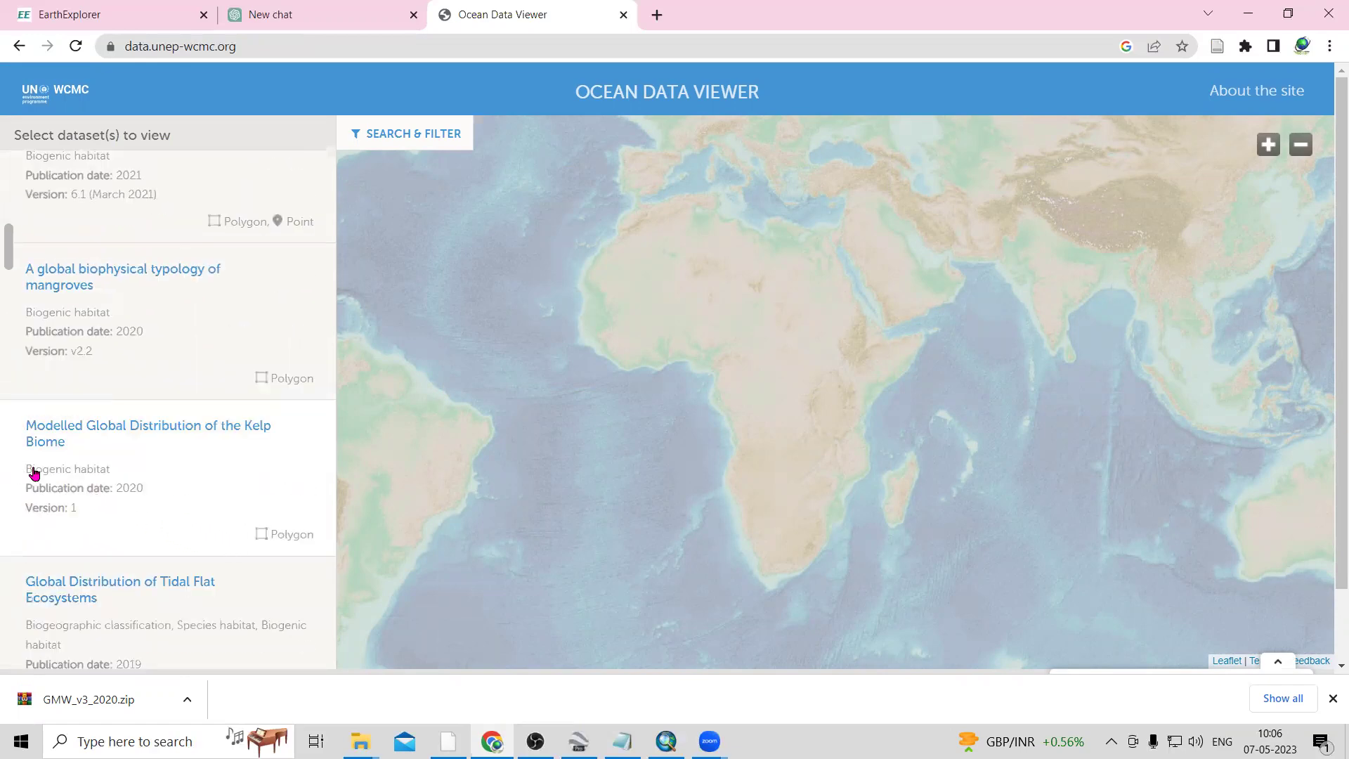
scroll(201, 531, down, 2)
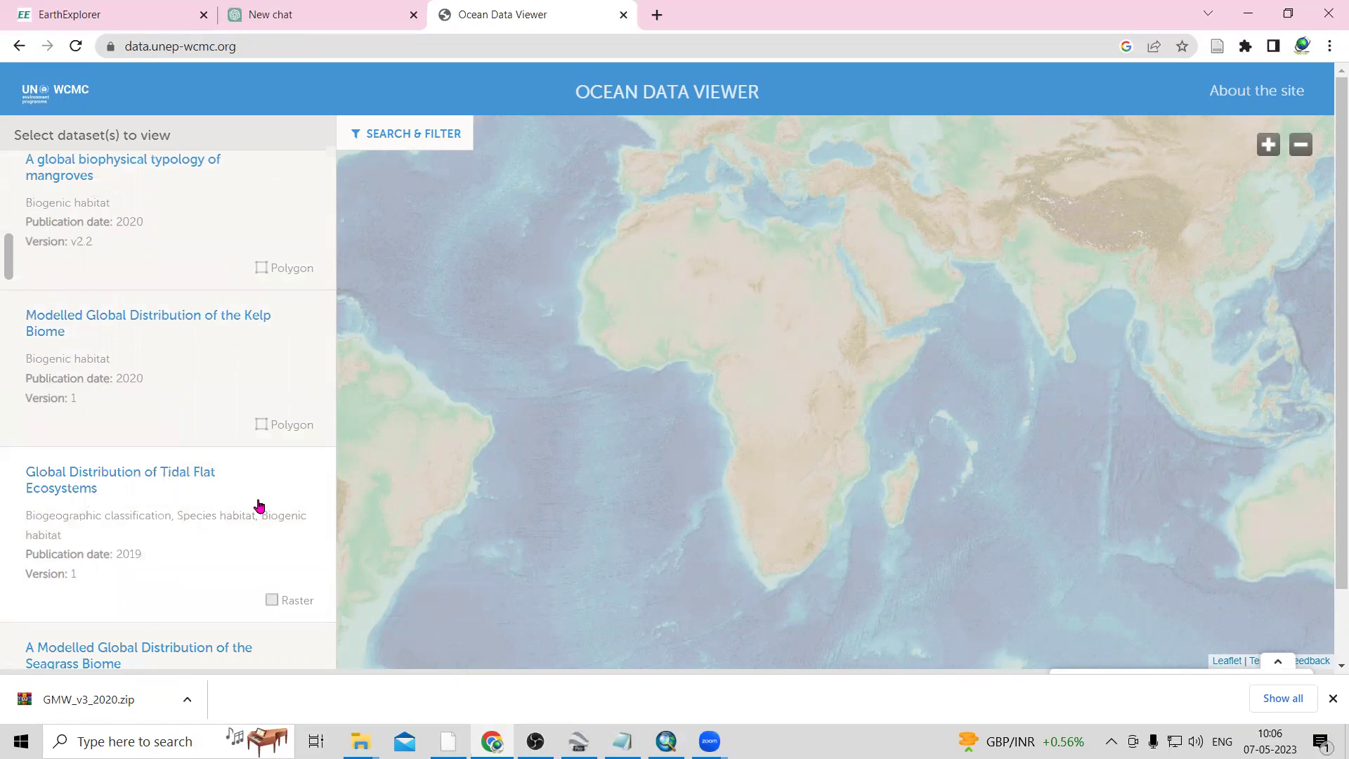
scroll(220, 536, down, 4)
scroll(200, 621, down, 6)
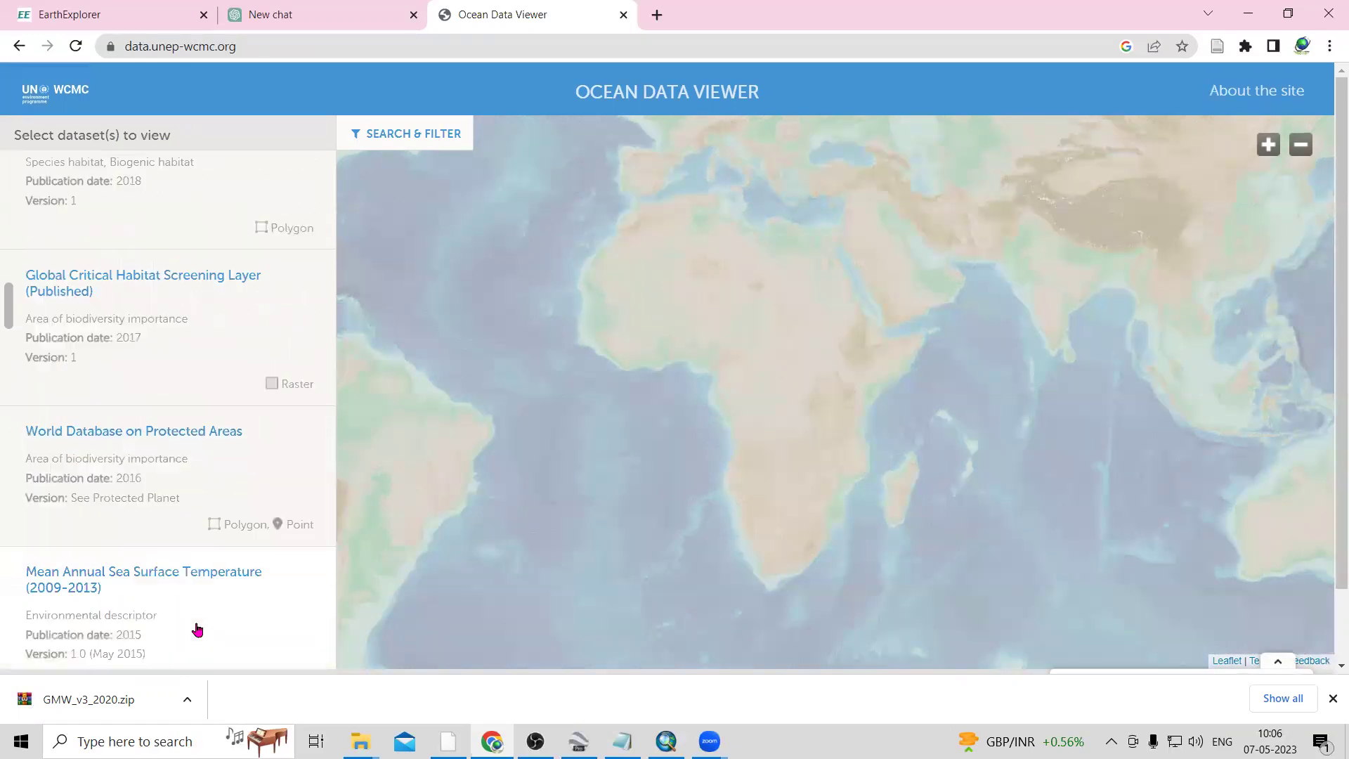
scroll(199, 629, down, 2)
scroll(196, 626, up, 20)
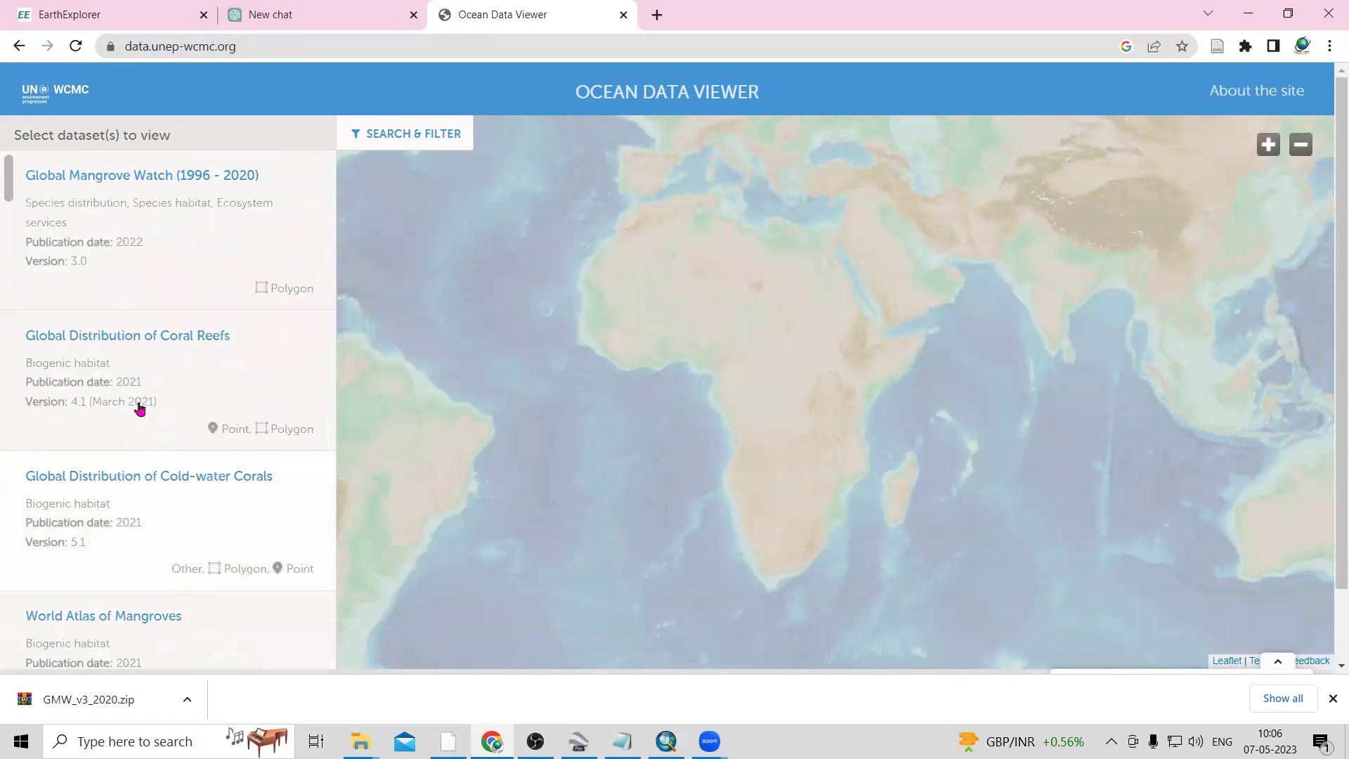
click(122, 345)
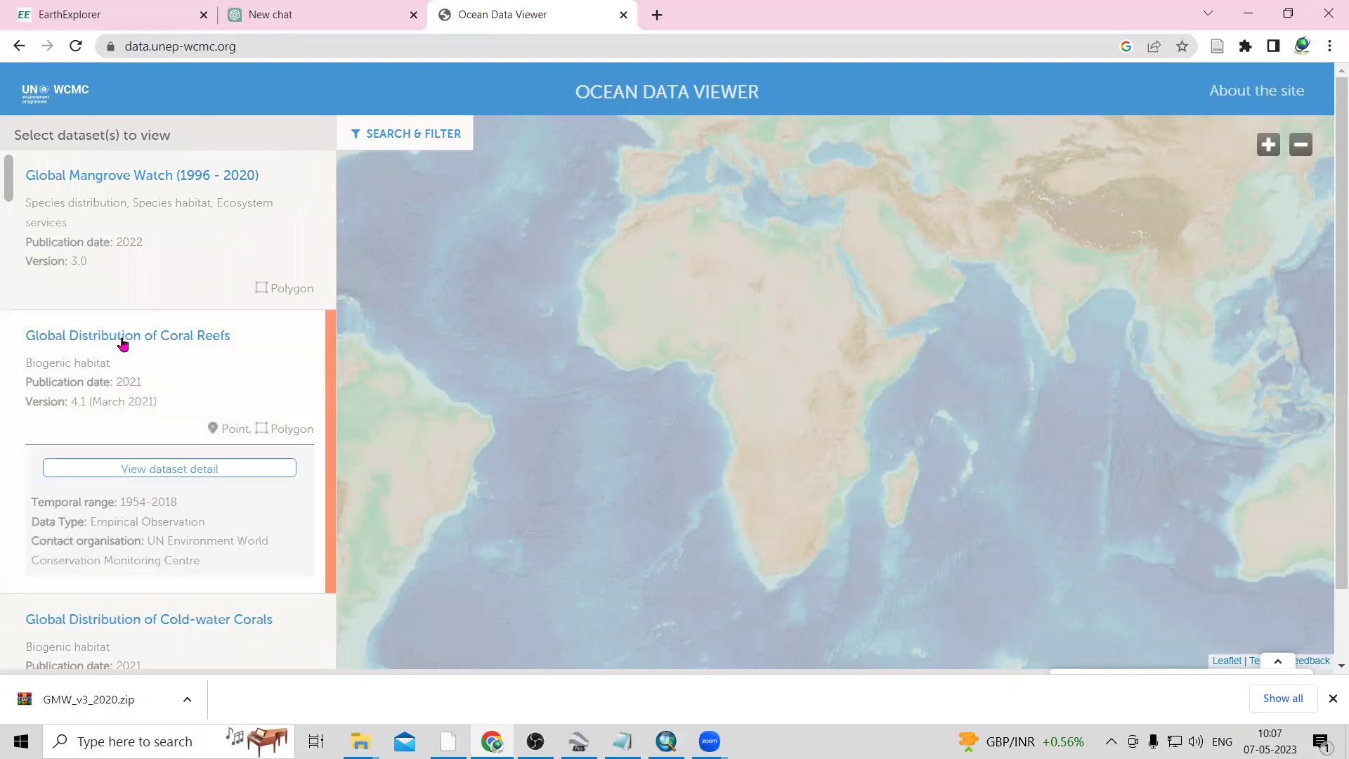
- Open the Coral Reefs detail page, scroll to Access, and start the 208 MB WCMC008 zip download
click(166, 470)
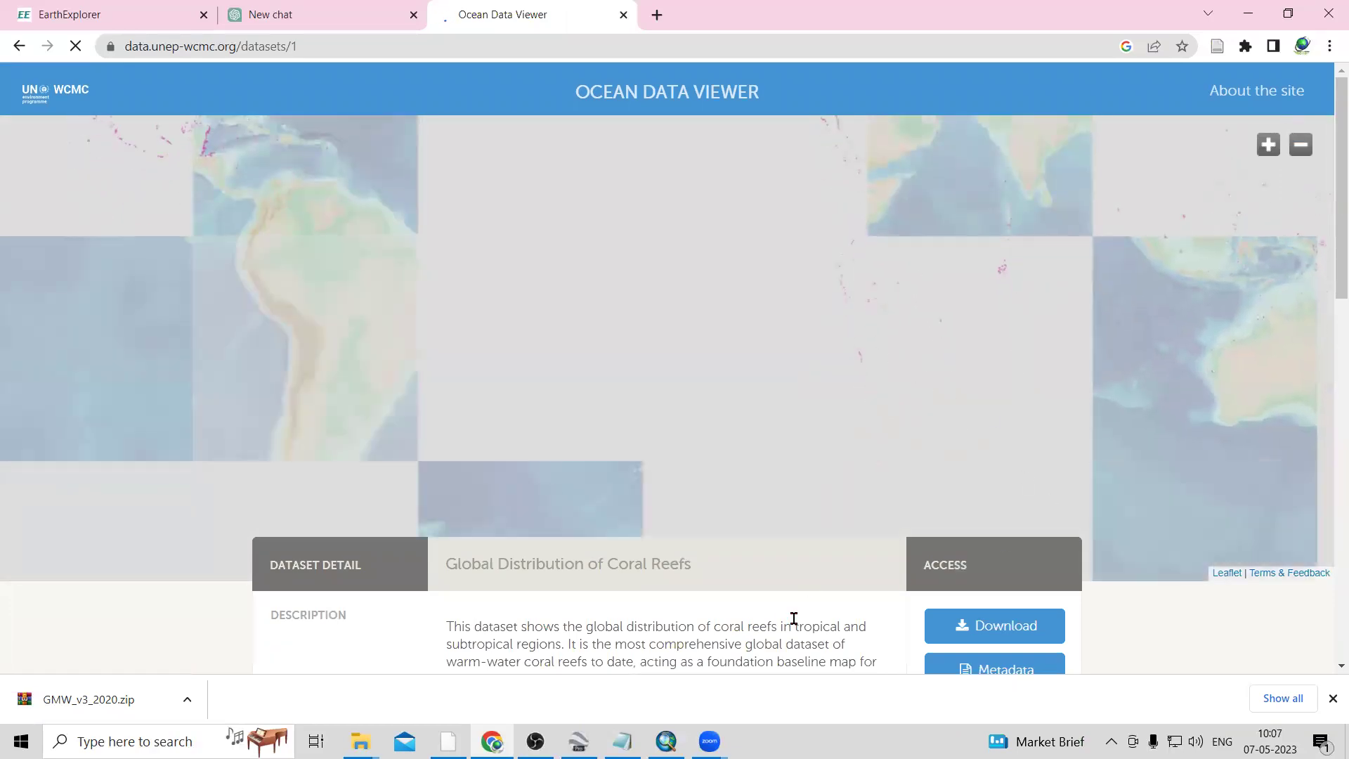
scroll(793, 618, down, 1)
scroll(793, 618, down, 3)
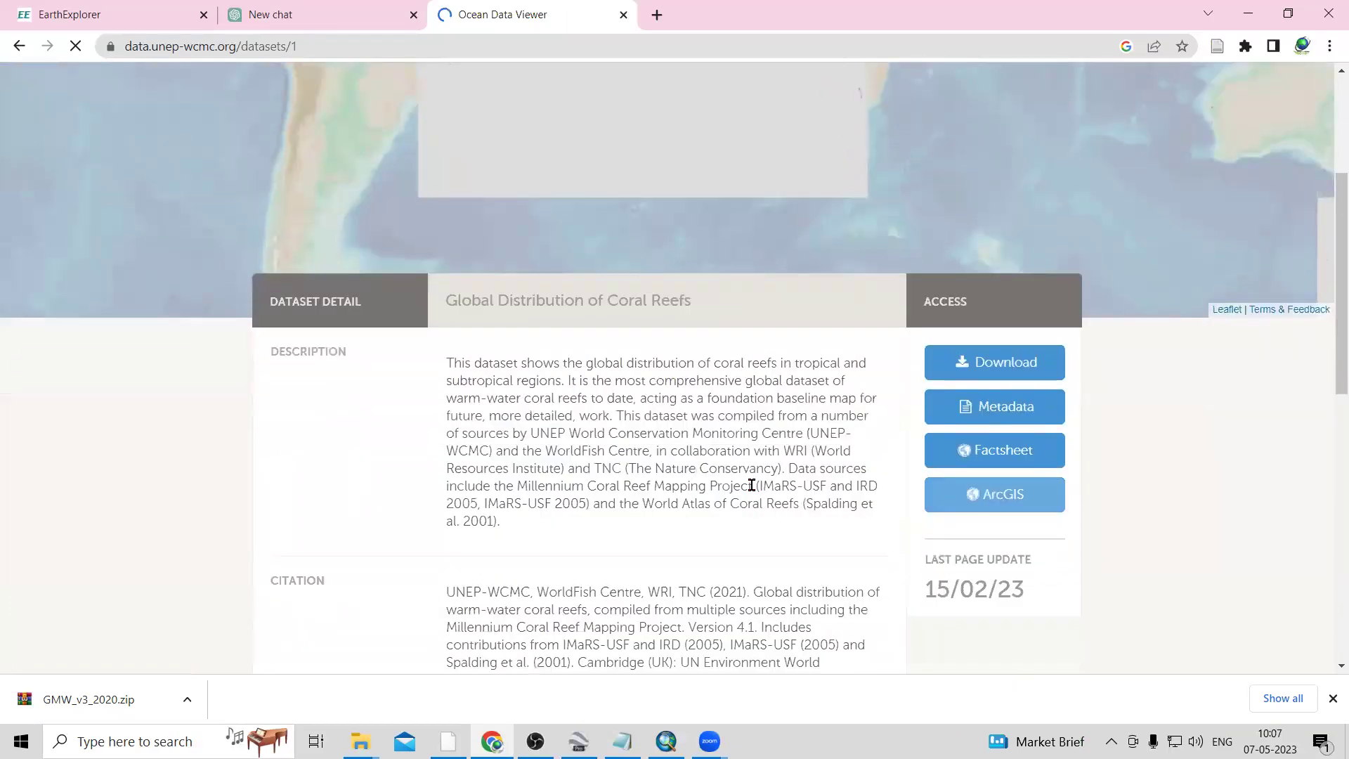
scroll(754, 490, down, 3)
scroll(754, 490, down, 1)
scroll(662, 451, up, 9)
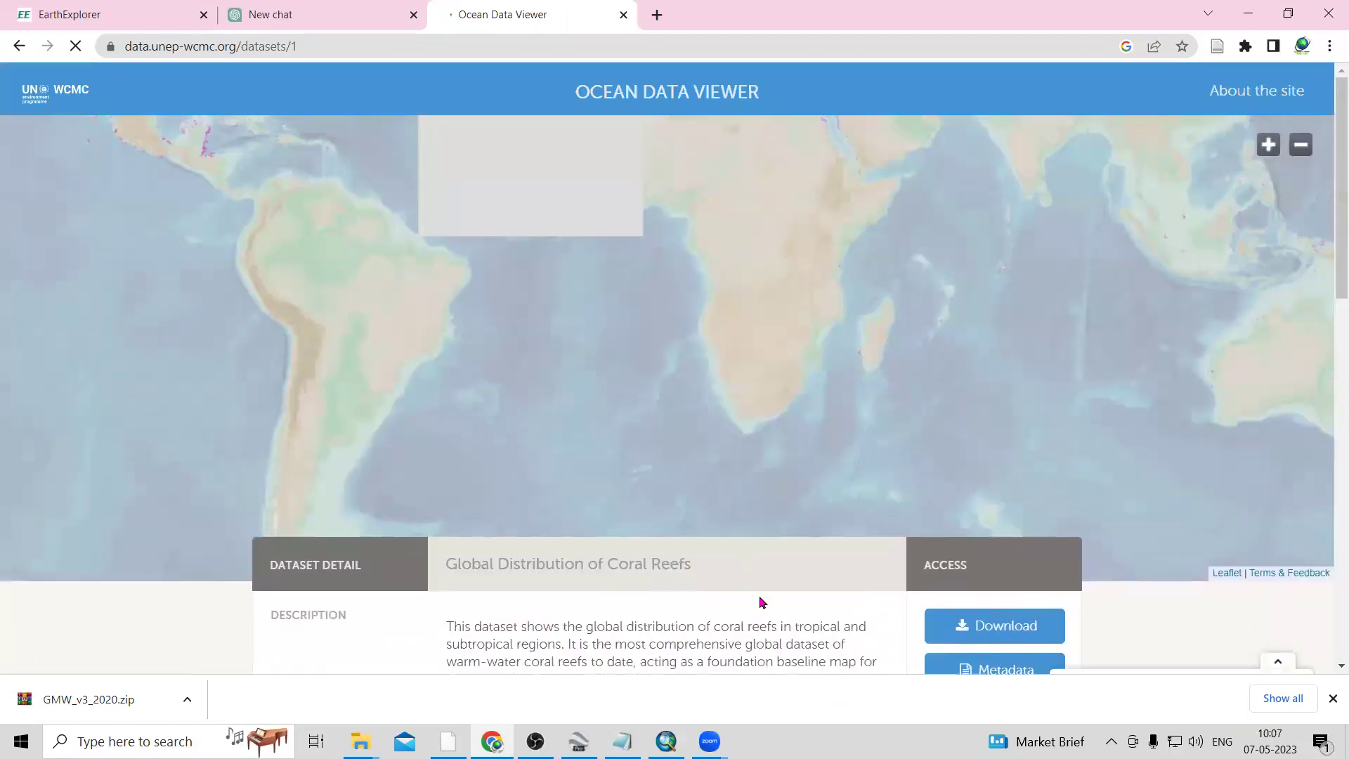
scroll(876, 618, down, 1)
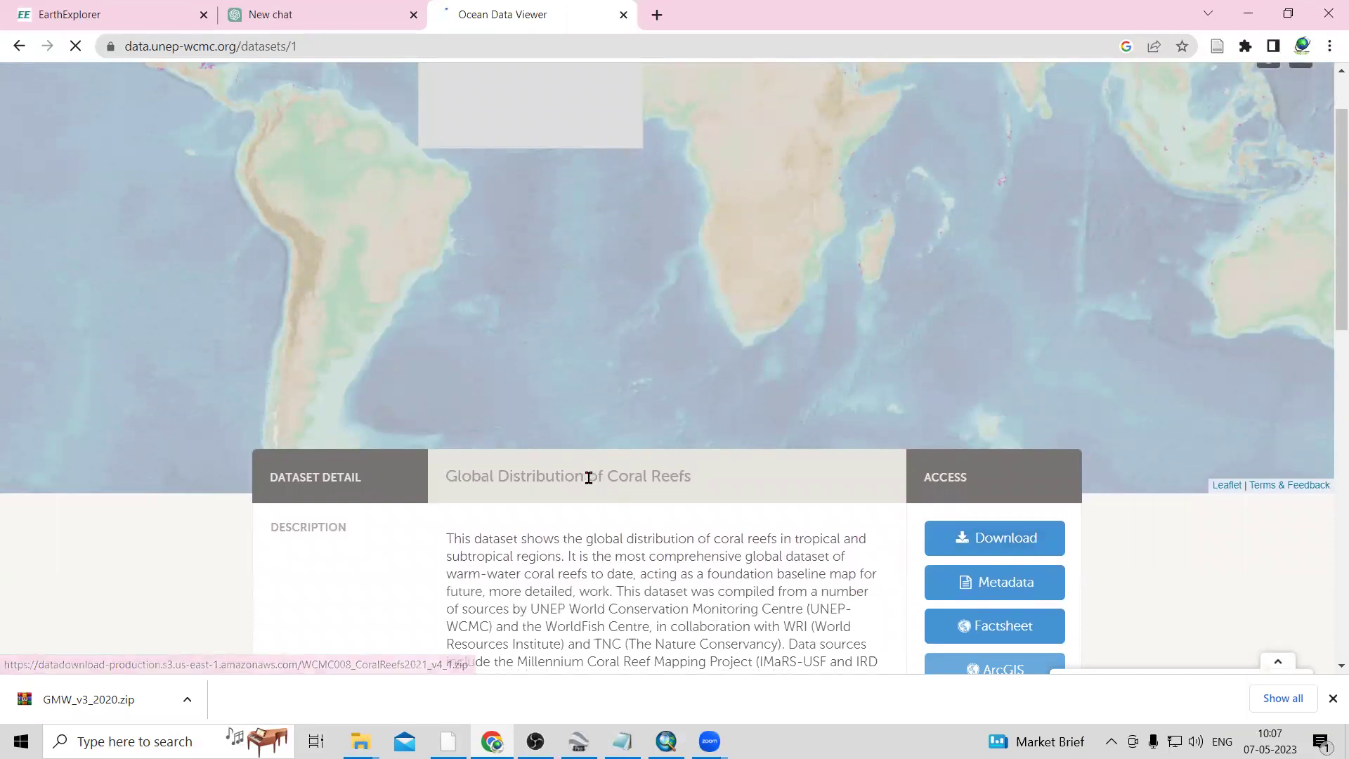
drag(588, 477, 720, 495)
scroll(886, 506, down, 1)
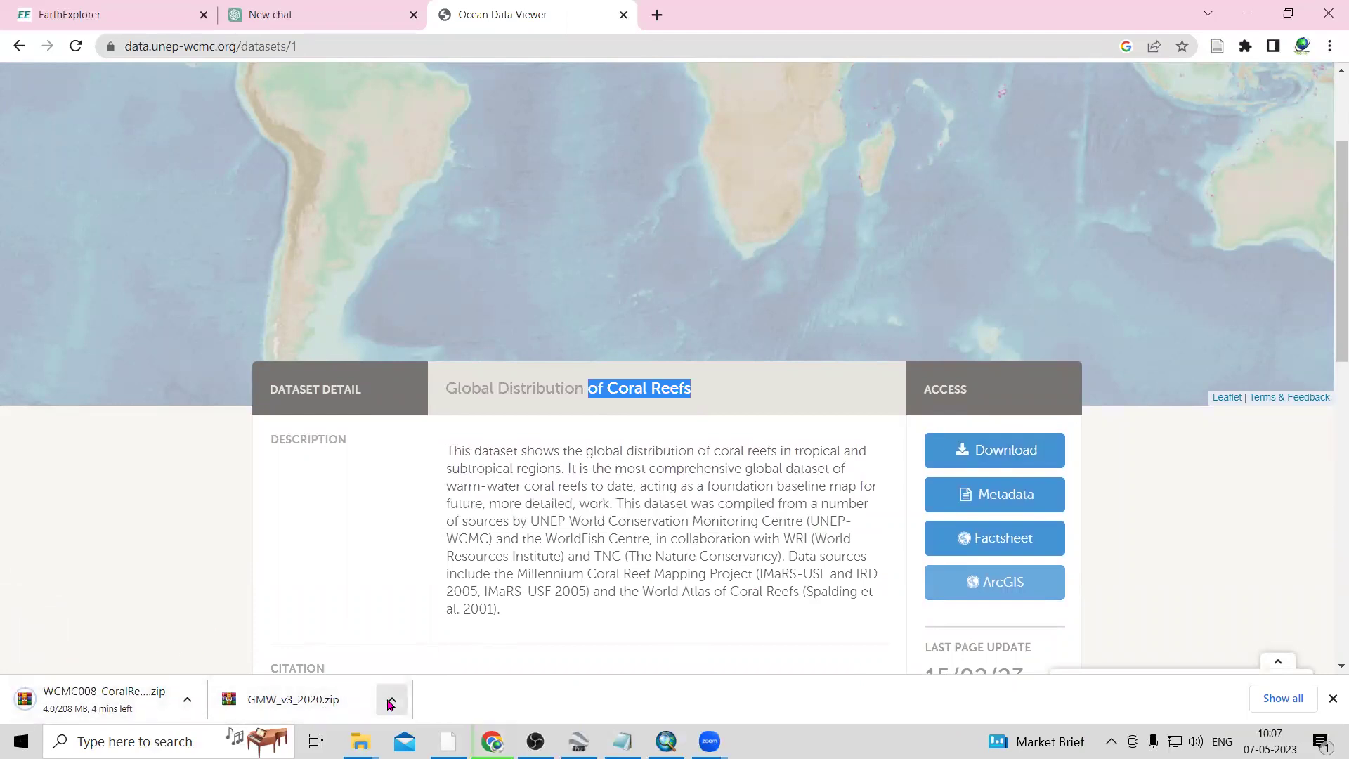
- In the mangroves and coral reefs folder, check the coral reefs zip and the GMW_v3_2020 folder
mouse_move(360, 741)
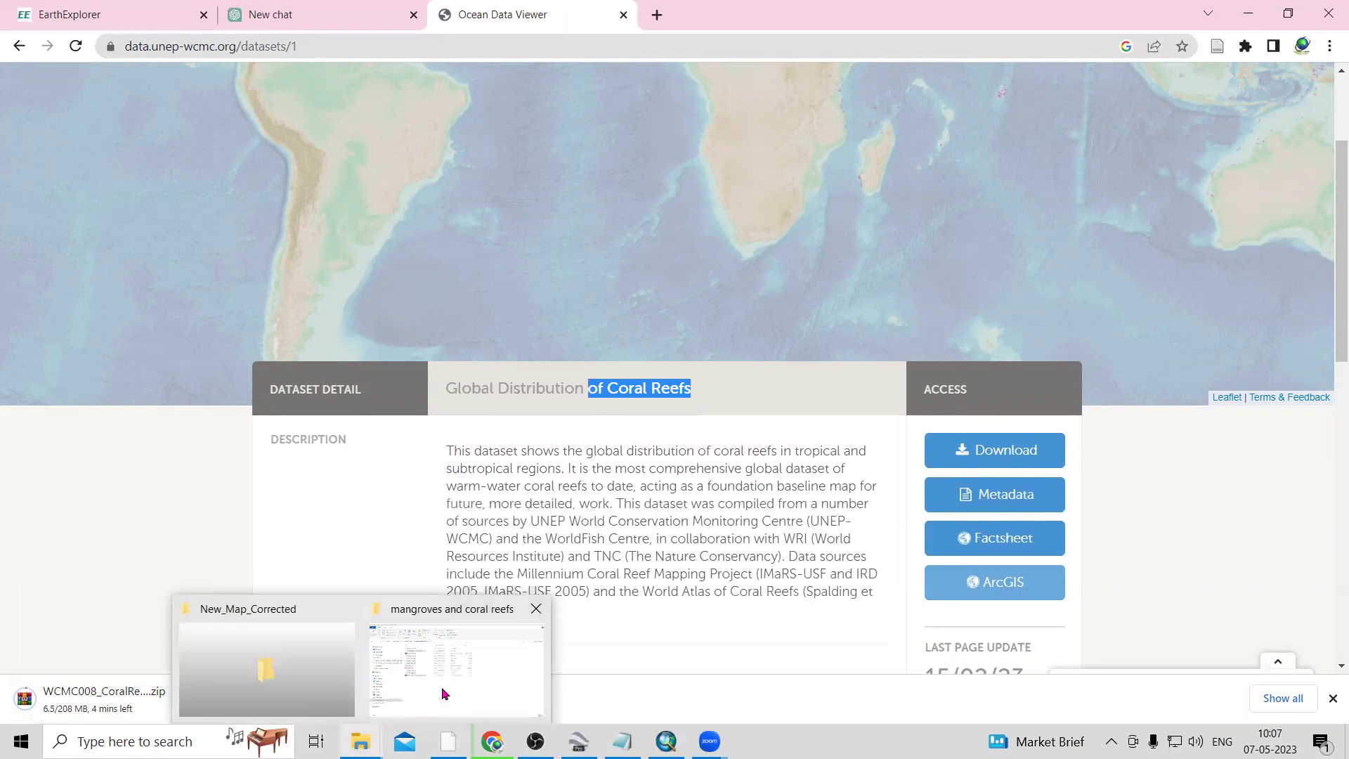
click(441, 695)
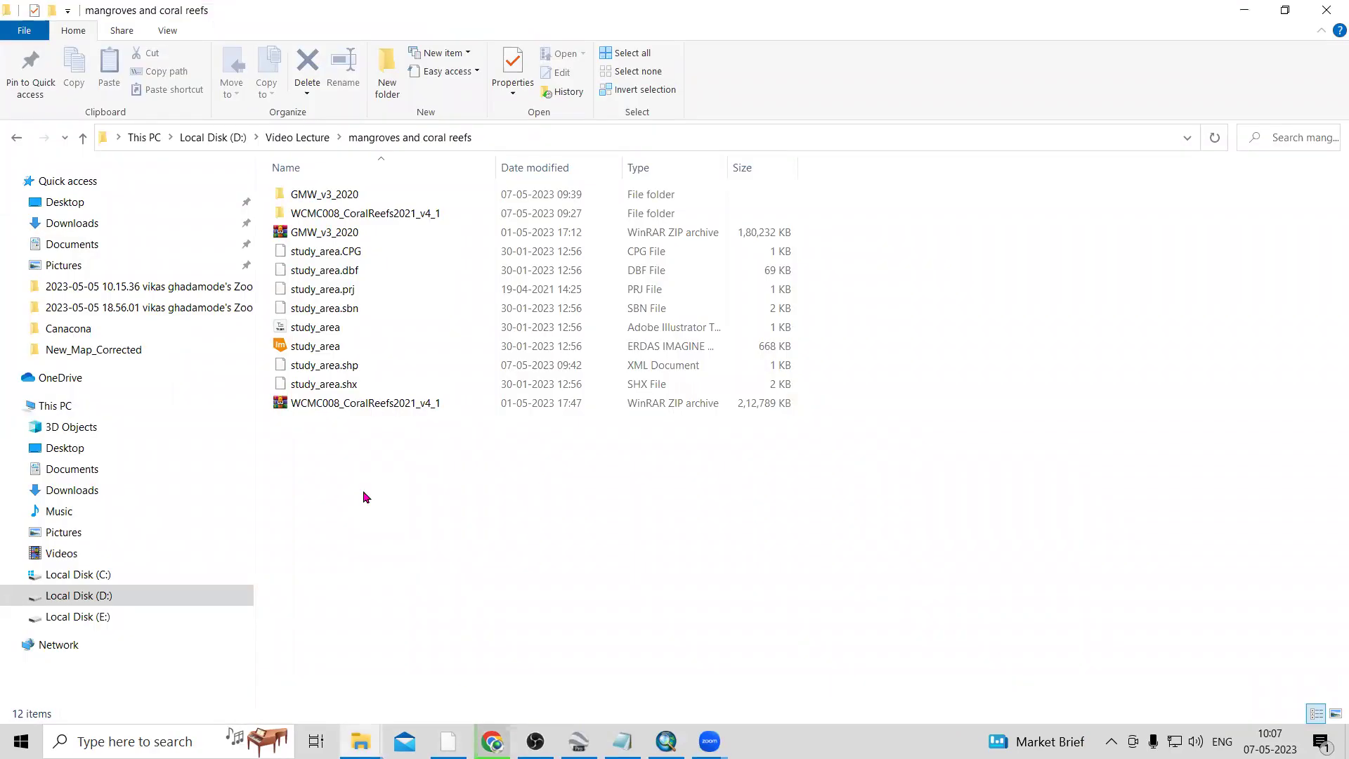
click(330, 406)
right_click(330, 406)
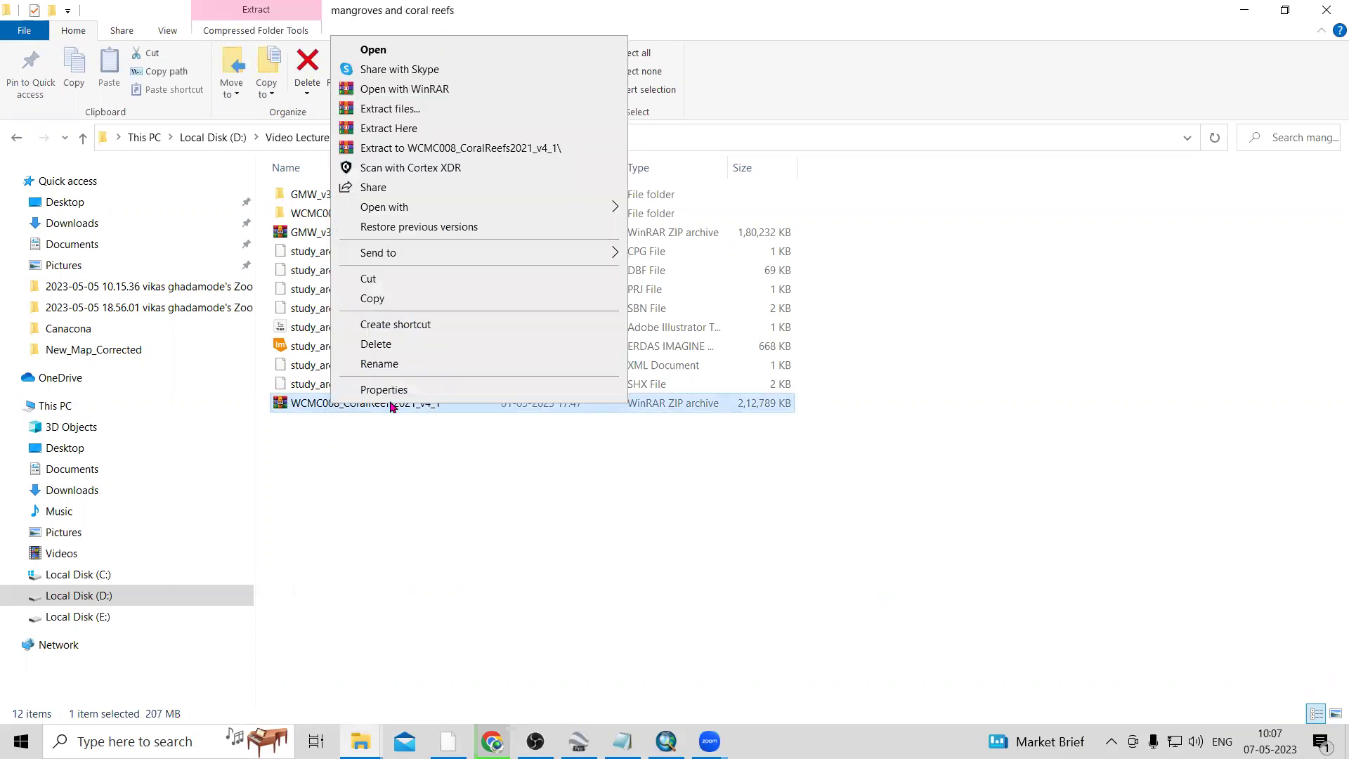
click(409, 498)
double_click(309, 194)
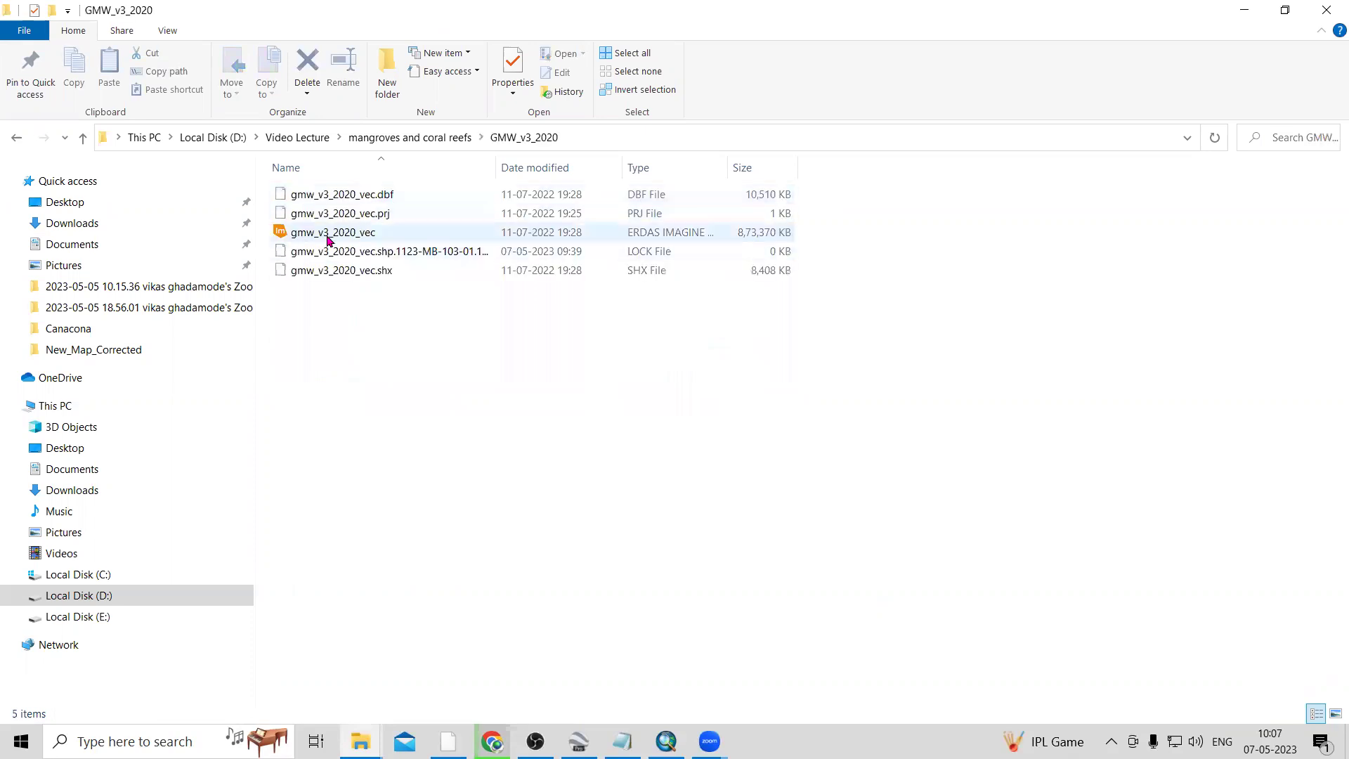
click(83, 137)
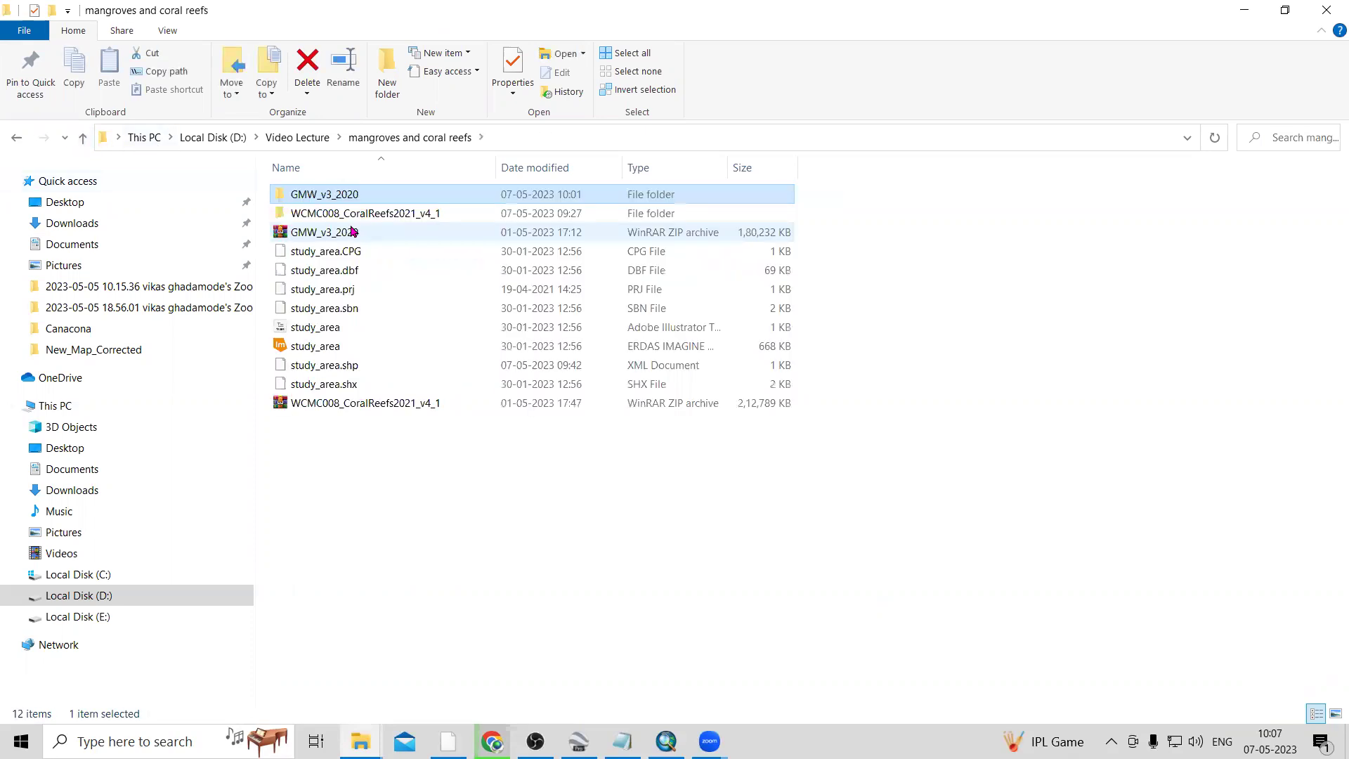
- Browse to 02_Resources, preview WCMC-008-CoralReefs2010, then open the Andrefouet06Proc10thIntCorReefSymp PDF
double_click(360, 213)
double_click(367, 204)
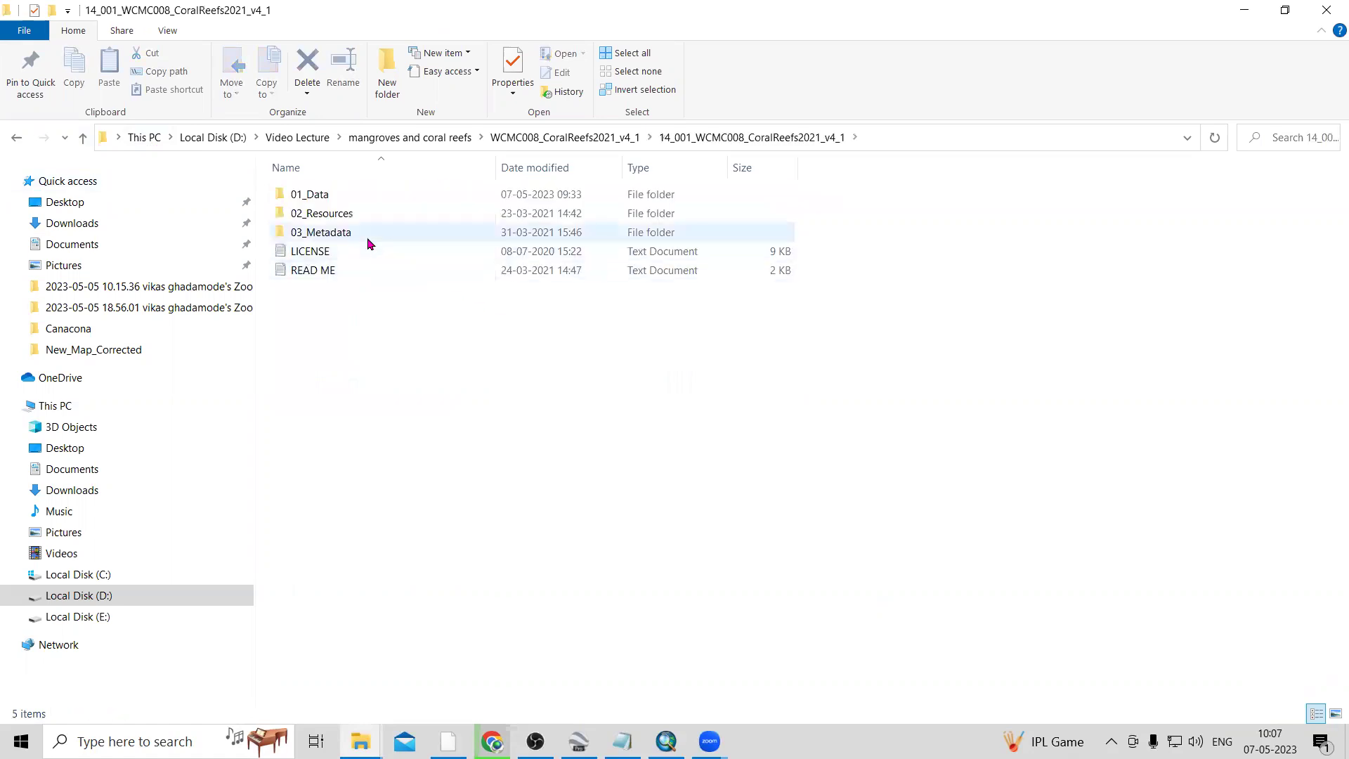
double_click(353, 217)
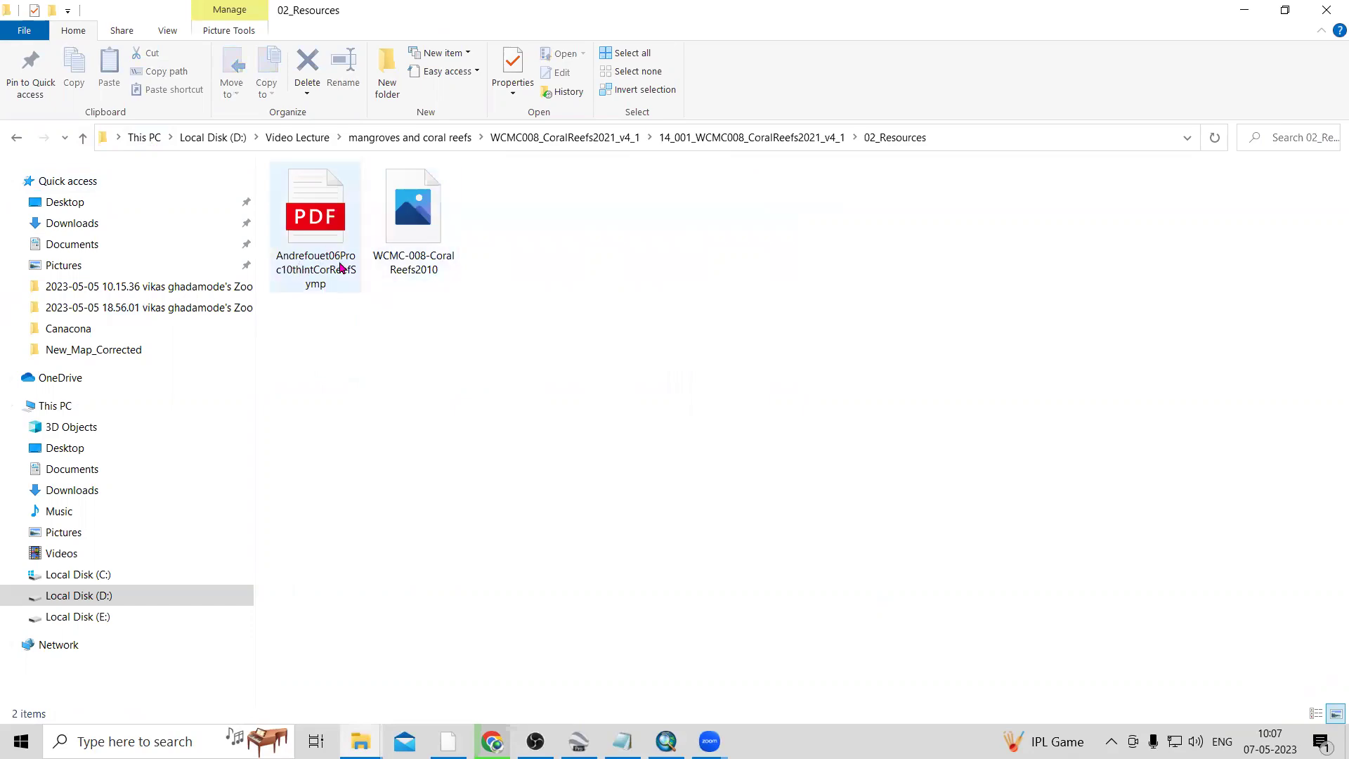
click(393, 261)
key(Return)
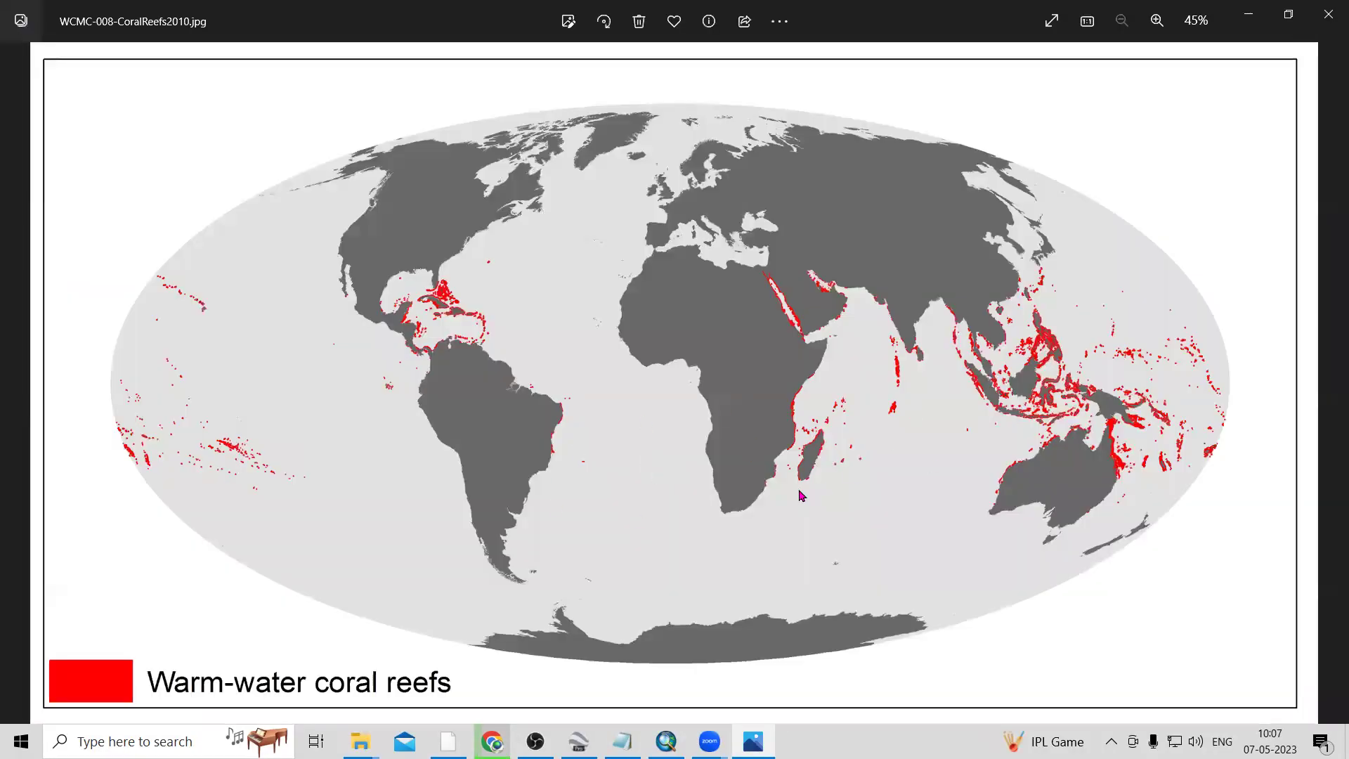
click(1328, 14)
click(351, 285)
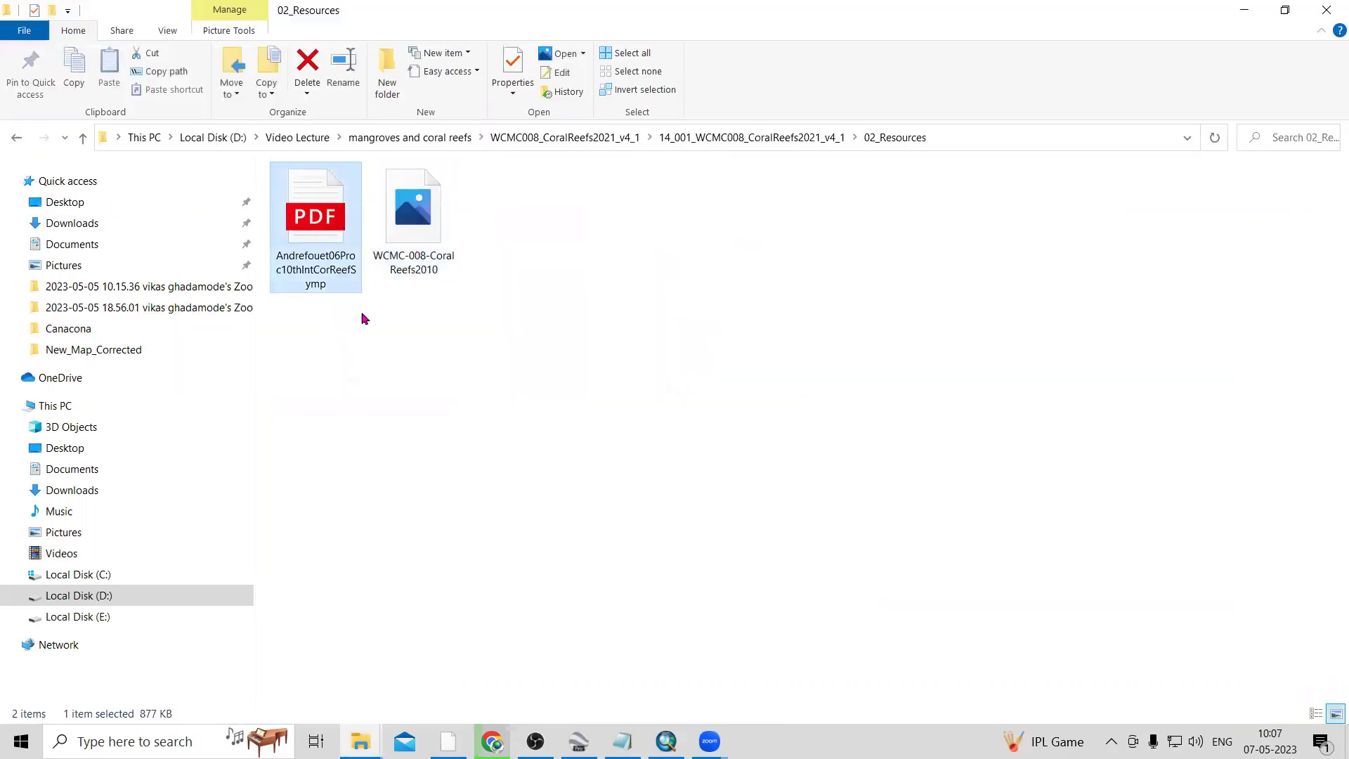
key(Return)
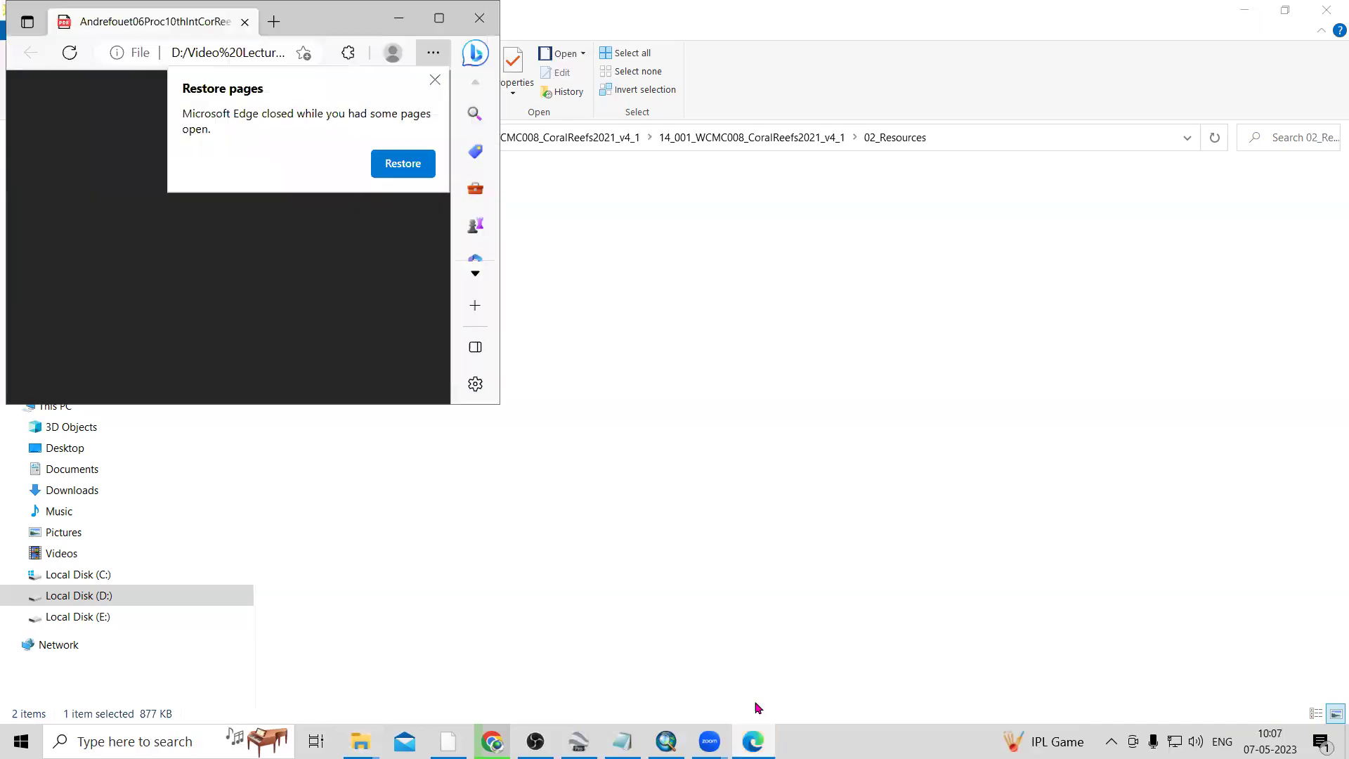
- Maximise the coral reef paper in Edge, read pages 1–5, then minimise it back to 02_Resources
click(401, 161)
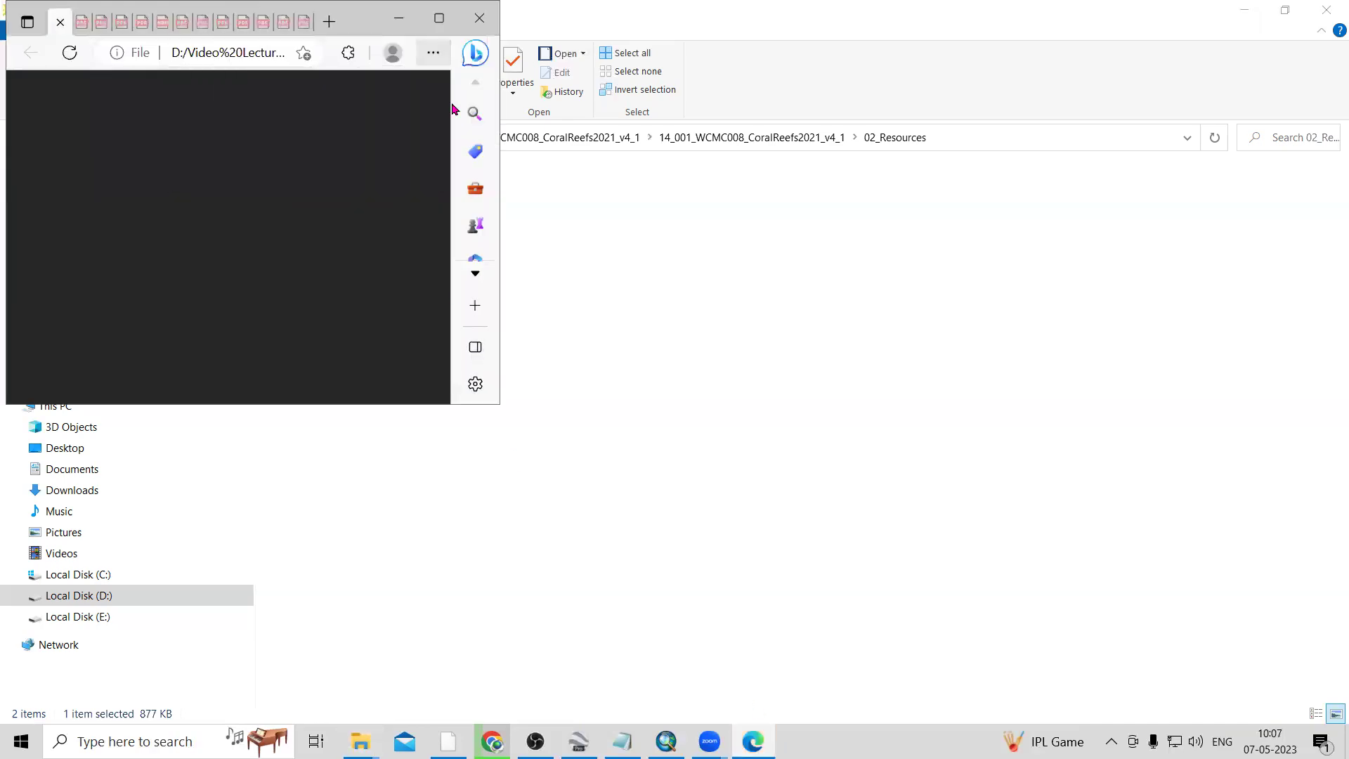
double_click(376, 17)
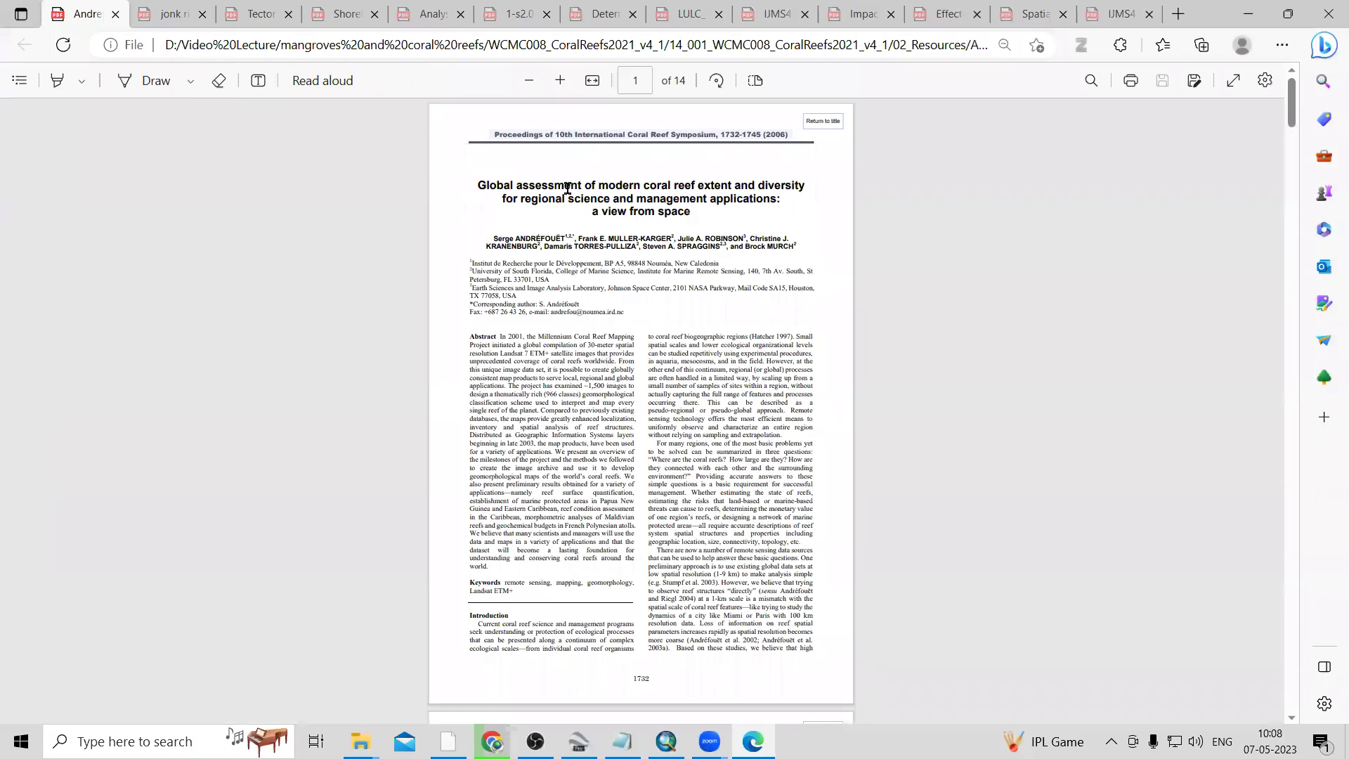
scroll(639, 199, down, 8)
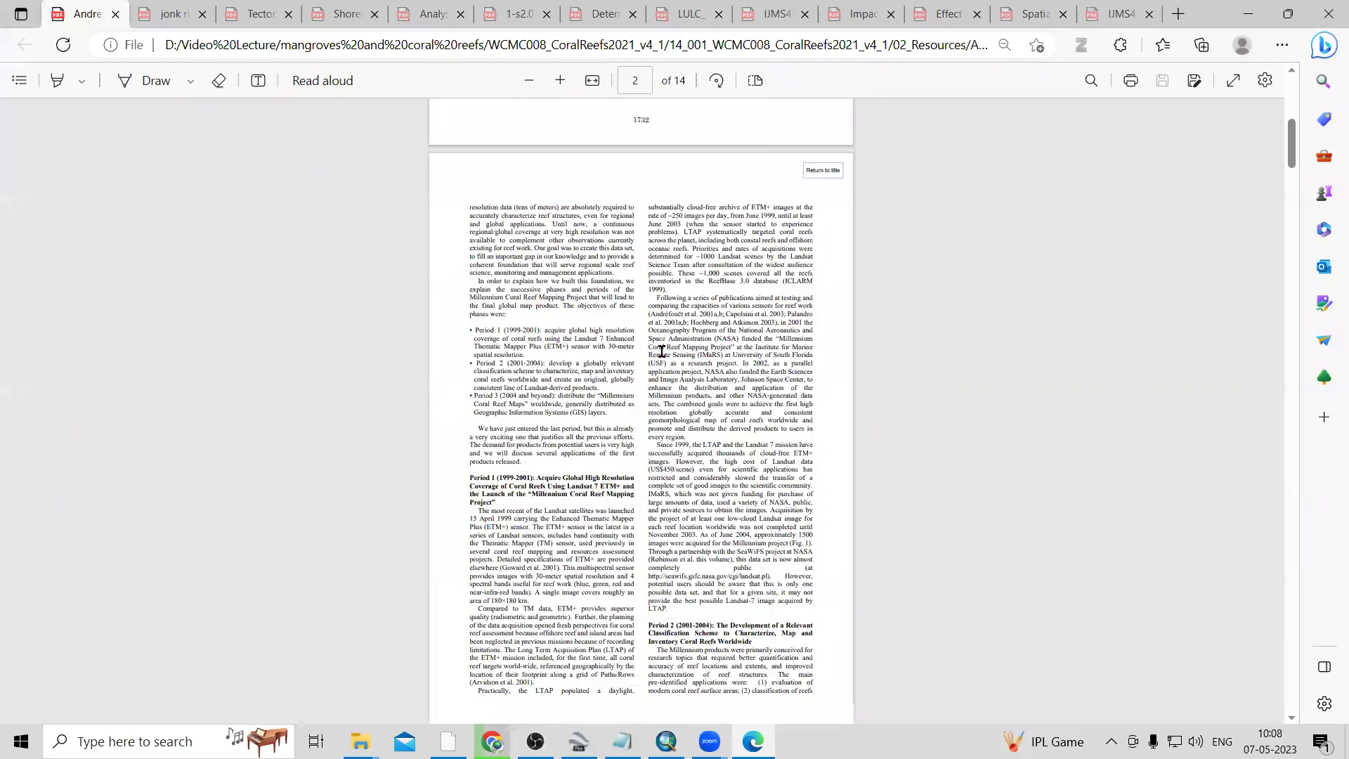
scroll(667, 383, down, 12)
scroll(667, 384, up, 5)
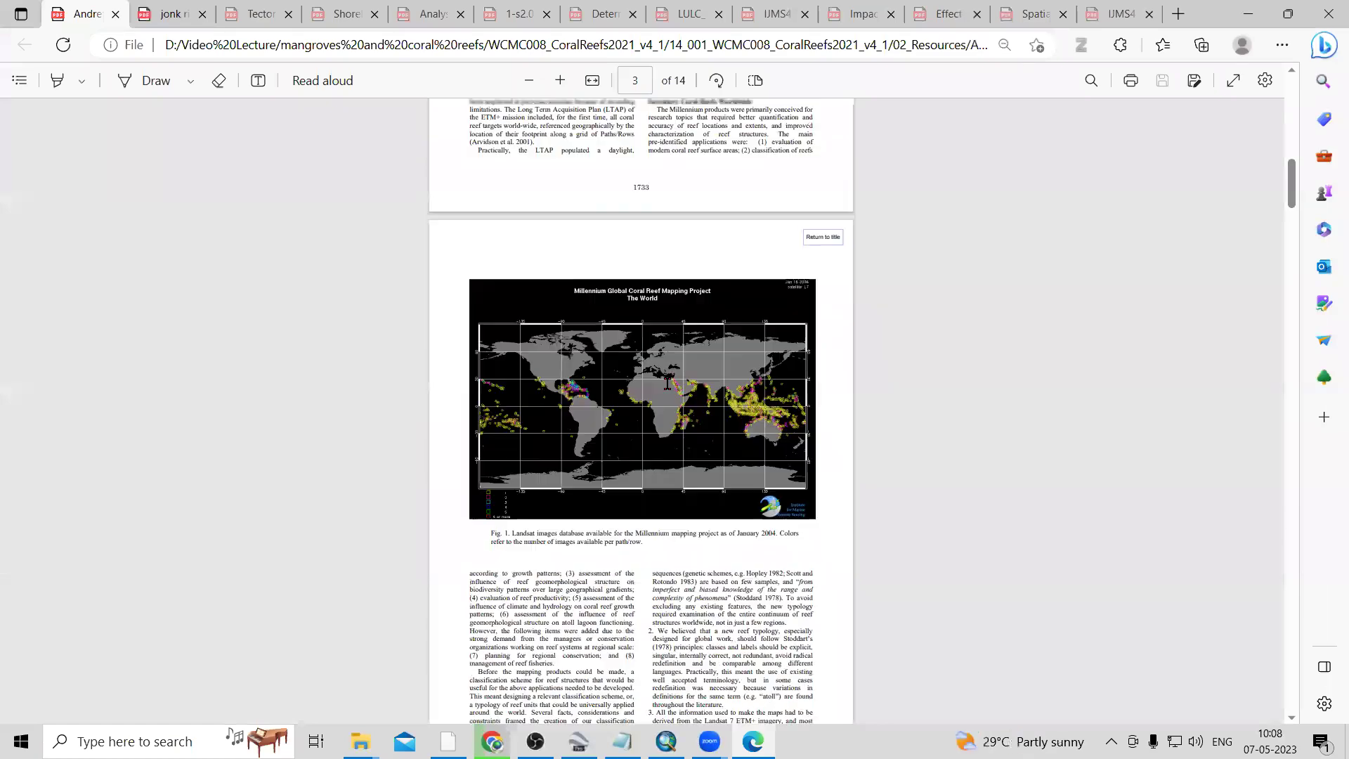
scroll(668, 383, down, 10)
scroll(1220, 233, down, 8)
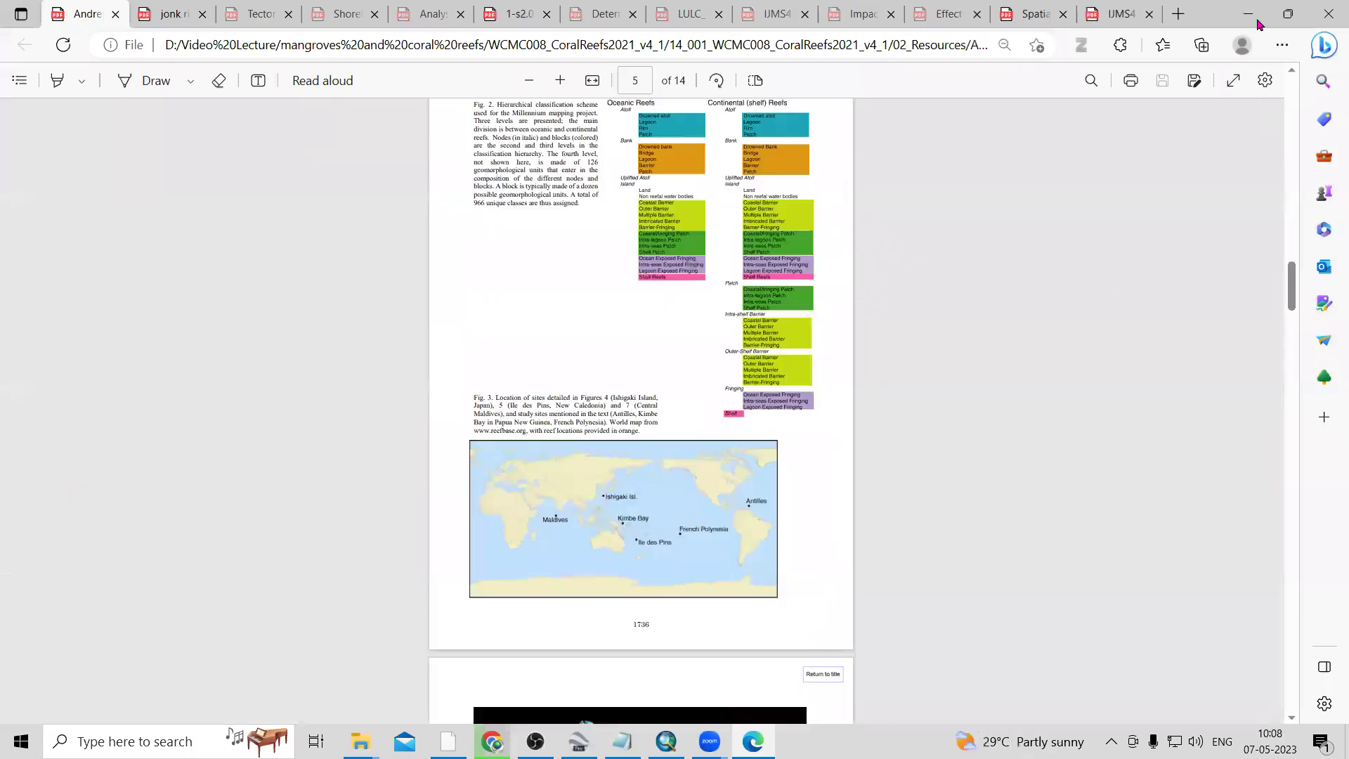
click(1247, 15)
click(580, 504)
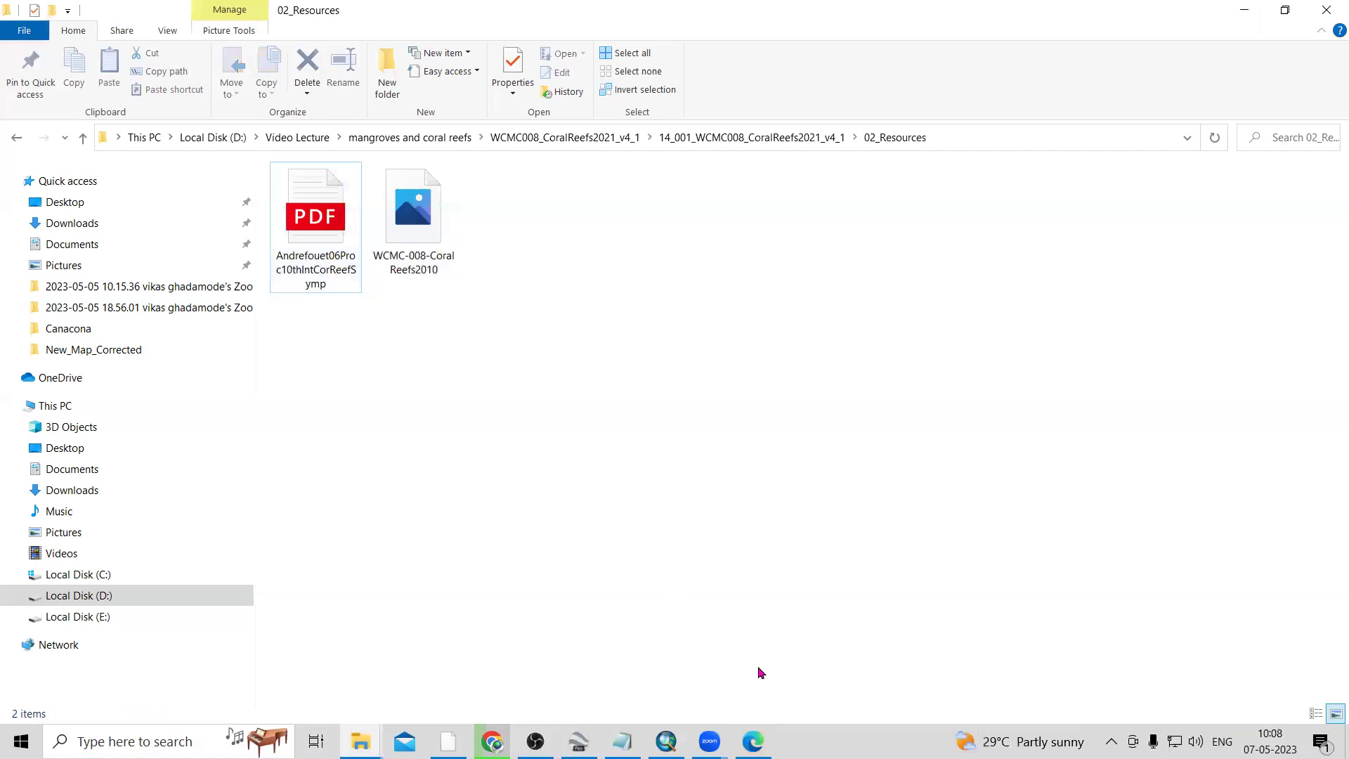
- Hide the gmw_v3_2020_vec mangroves and World Imagery basemap, and show the coral reef layer
mouse_move(666, 741)
click(702, 646)
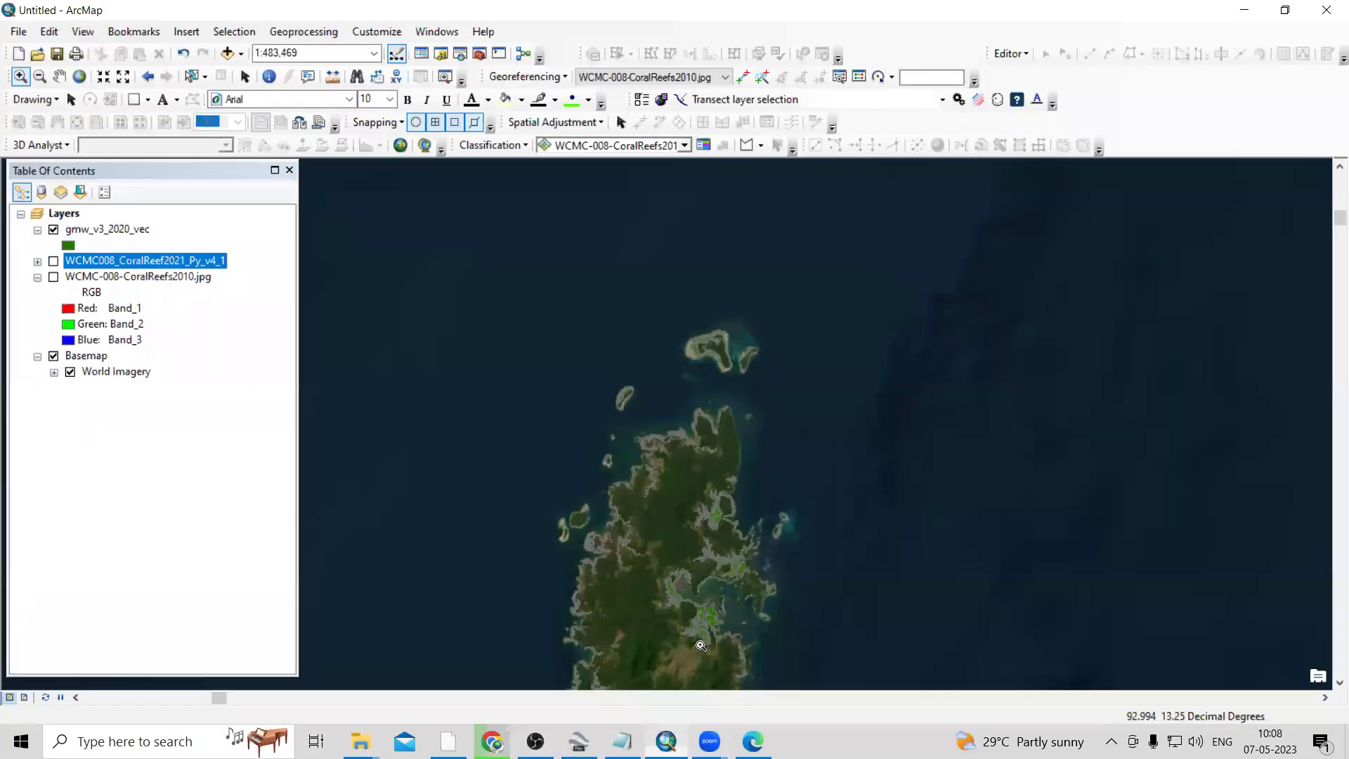
click(54, 230)
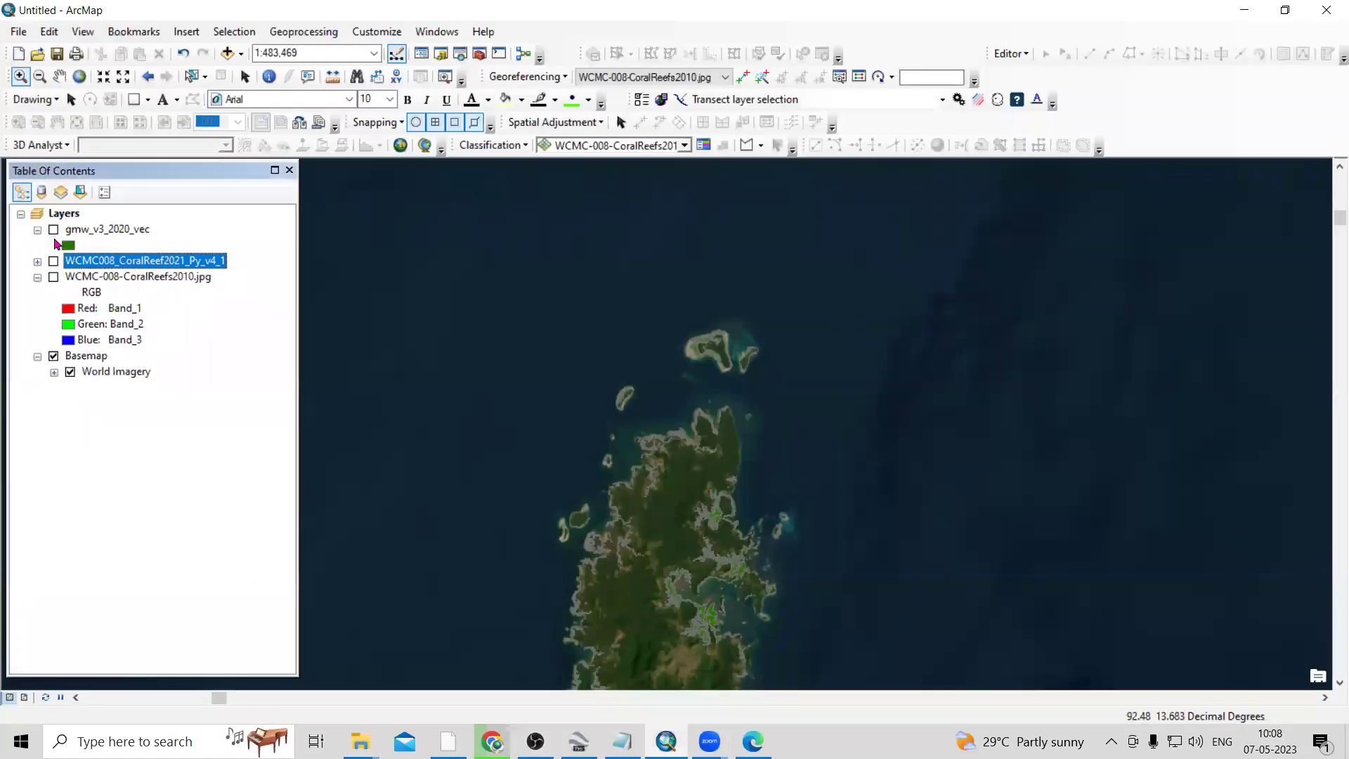
click(54, 357)
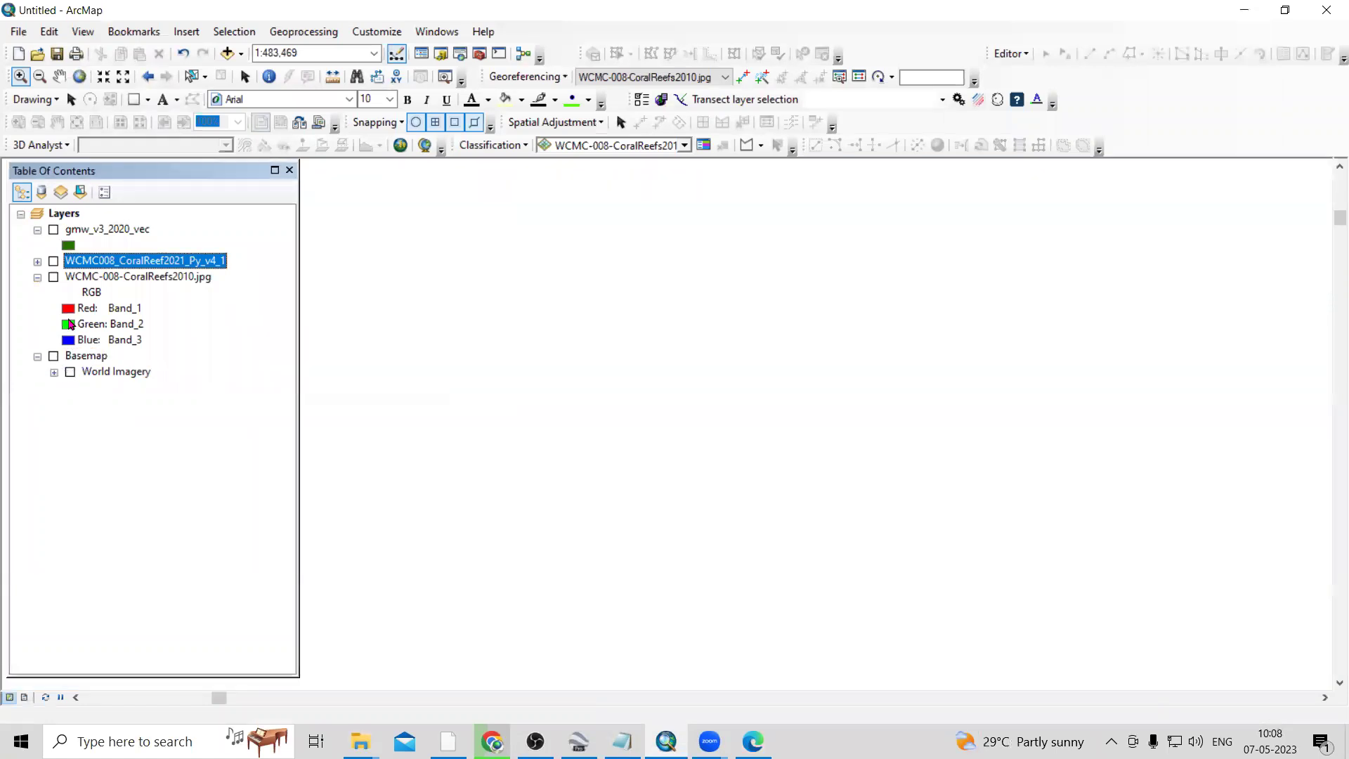
click(54, 262)
- Zoom to the coral reef layer, close in on the Maldives, and open the Catalog
right_click(151, 260)
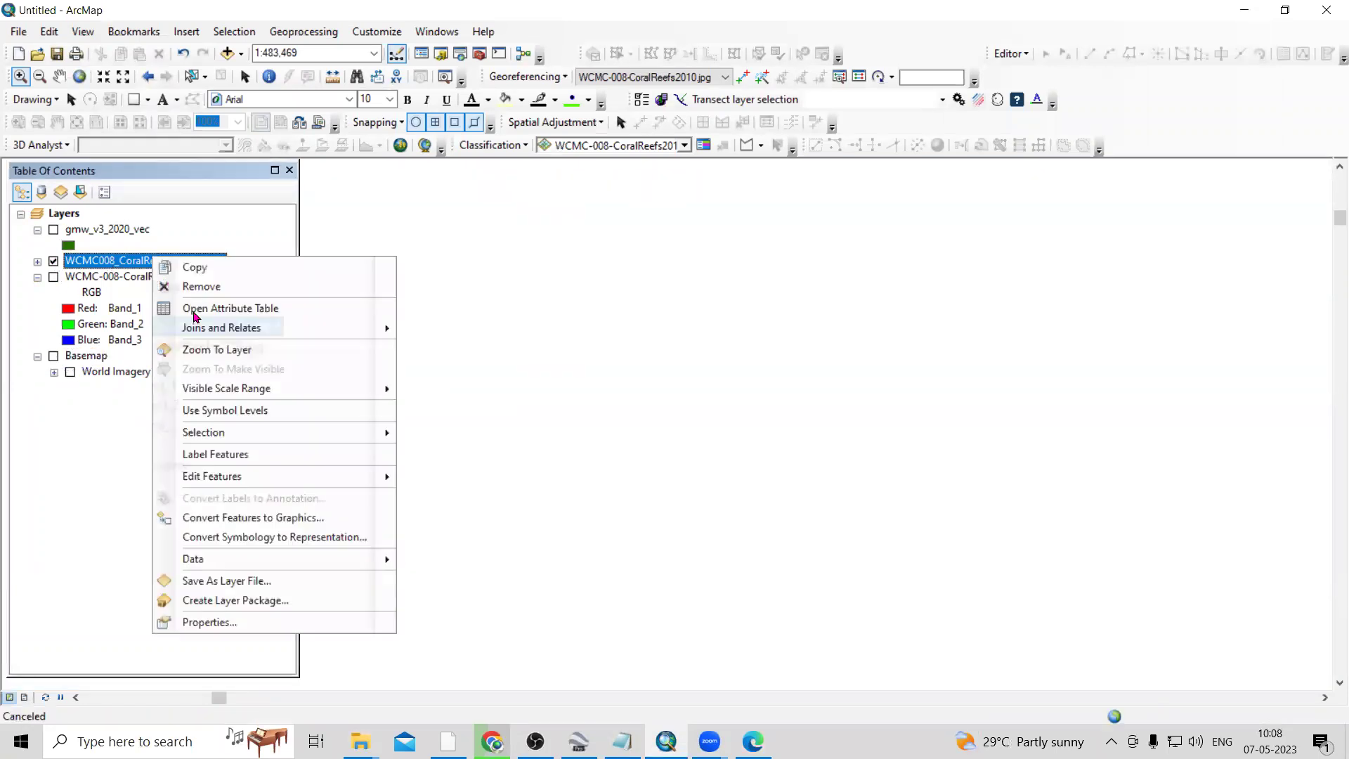
click(226, 352)
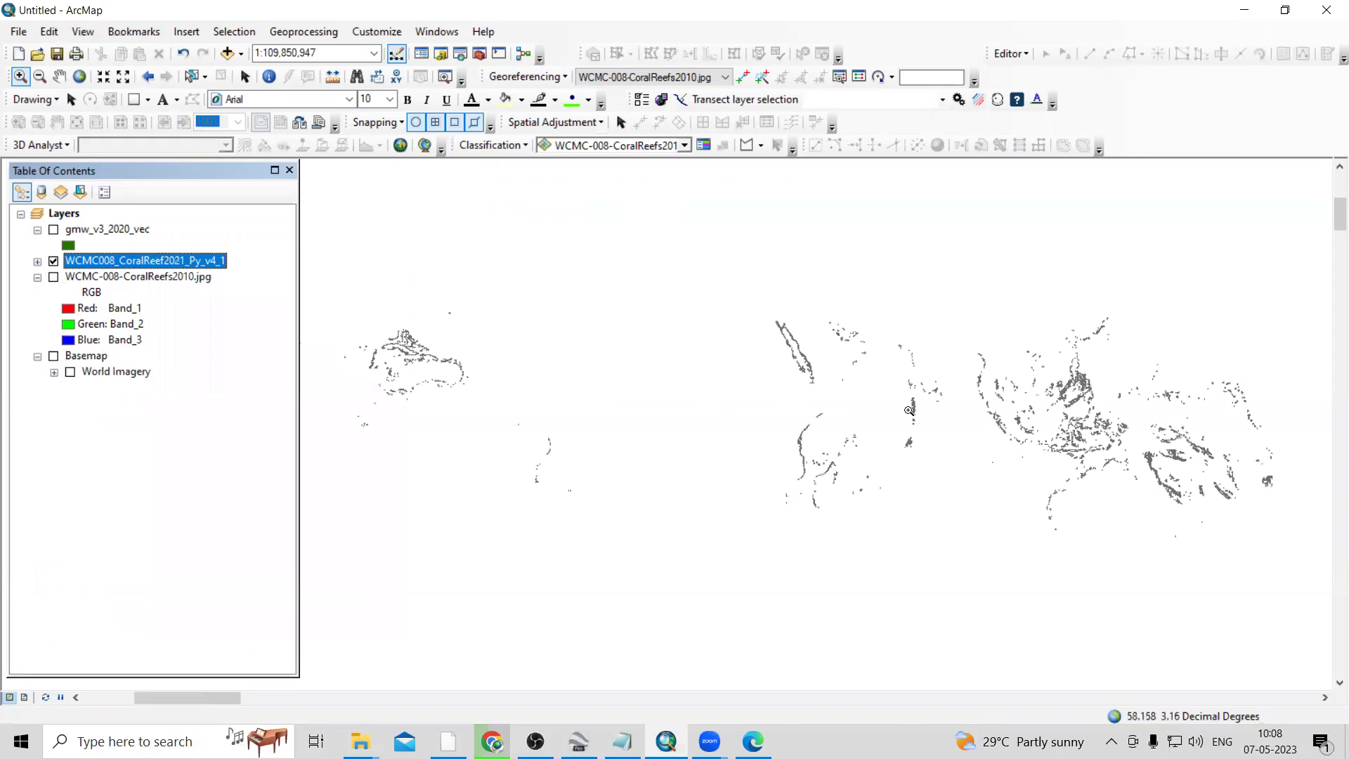
drag(950, 470, 887, 378)
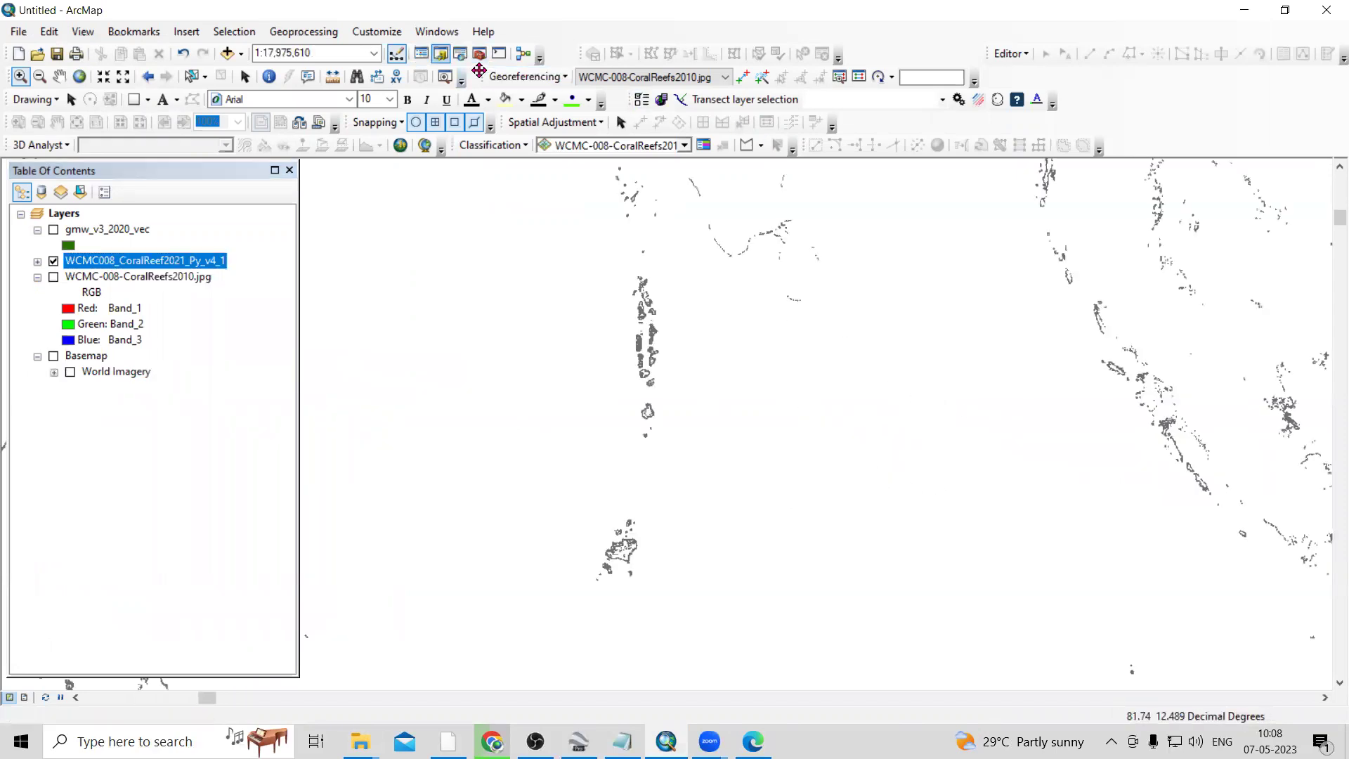
click(440, 53)
right_click(1187, 474)
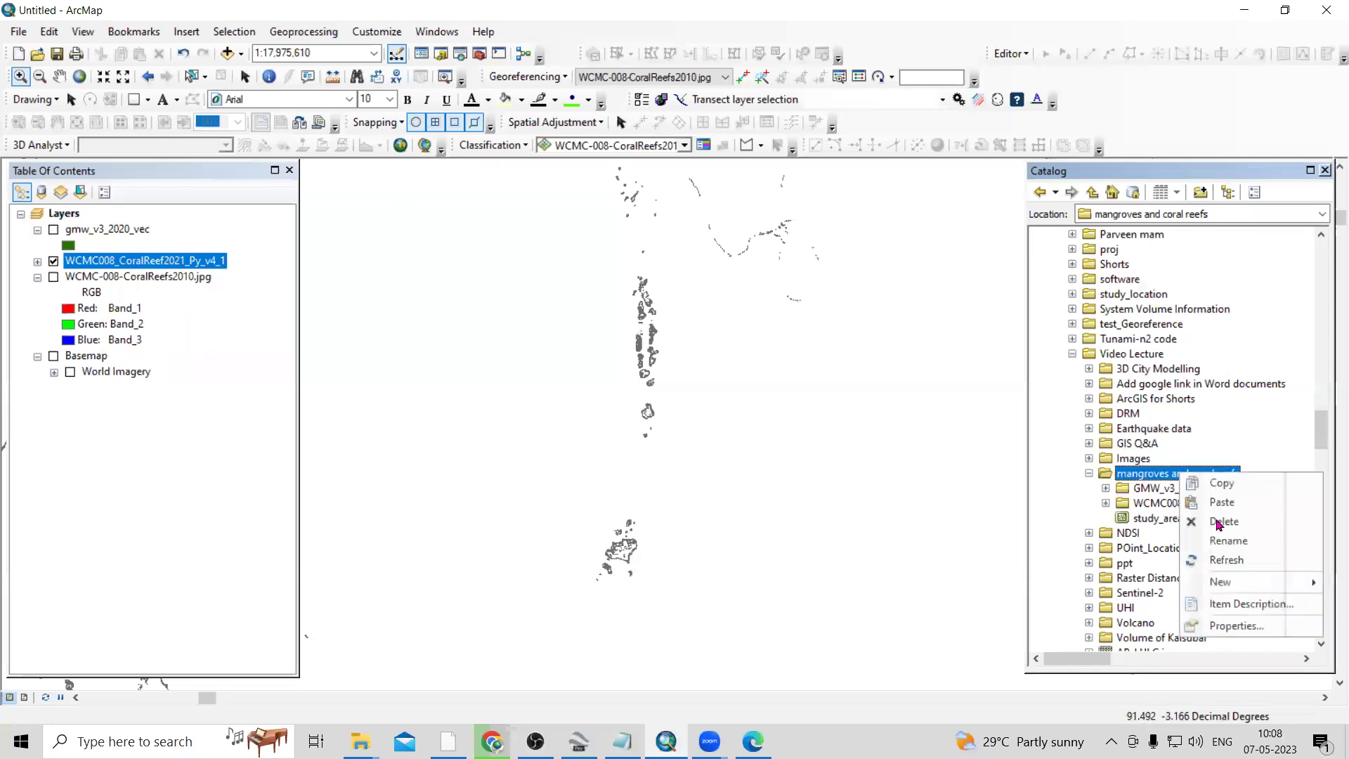
- Refresh the mangroves and coral reefs folder and add study_area.shp to the map
click(1222, 558)
click(1159, 518)
drag(1159, 517, 710, 491)
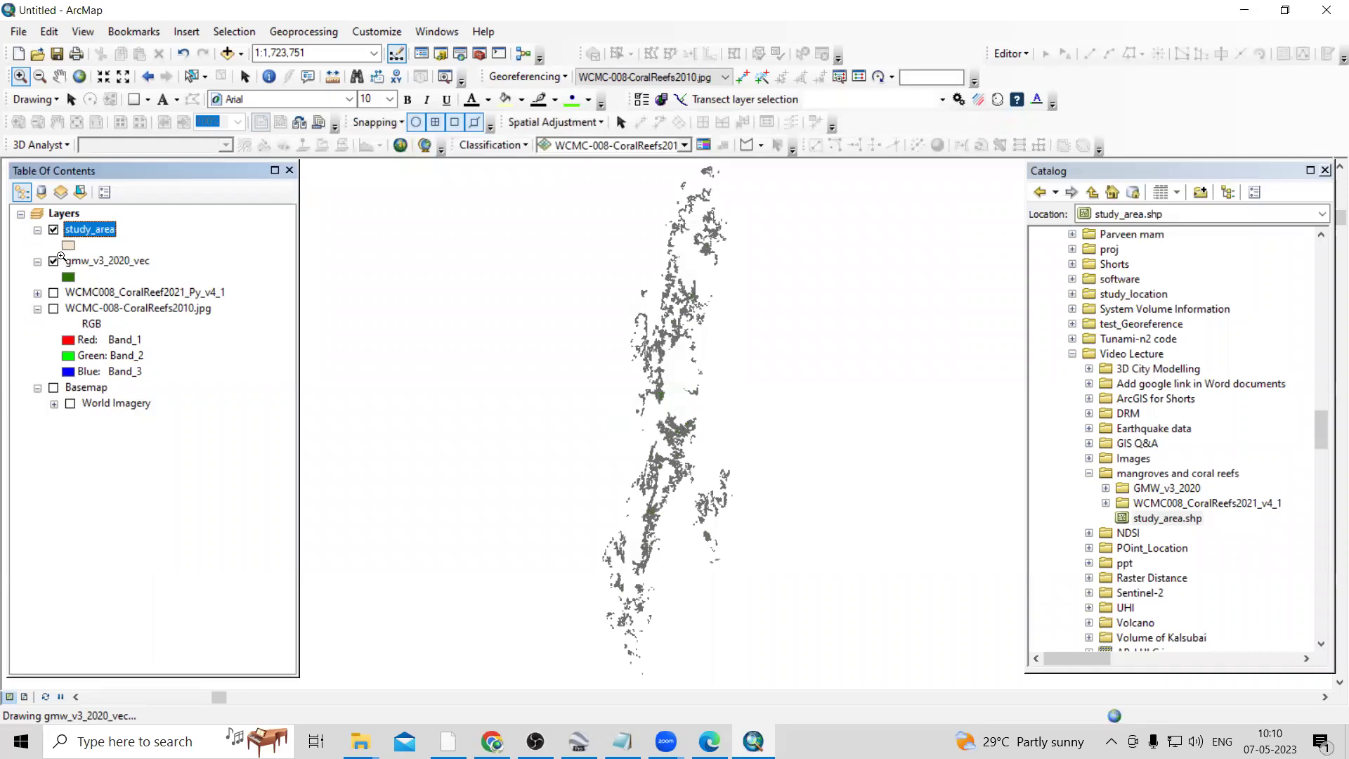
- Give study_area a Hollow symbol with black outline
click(67, 245)
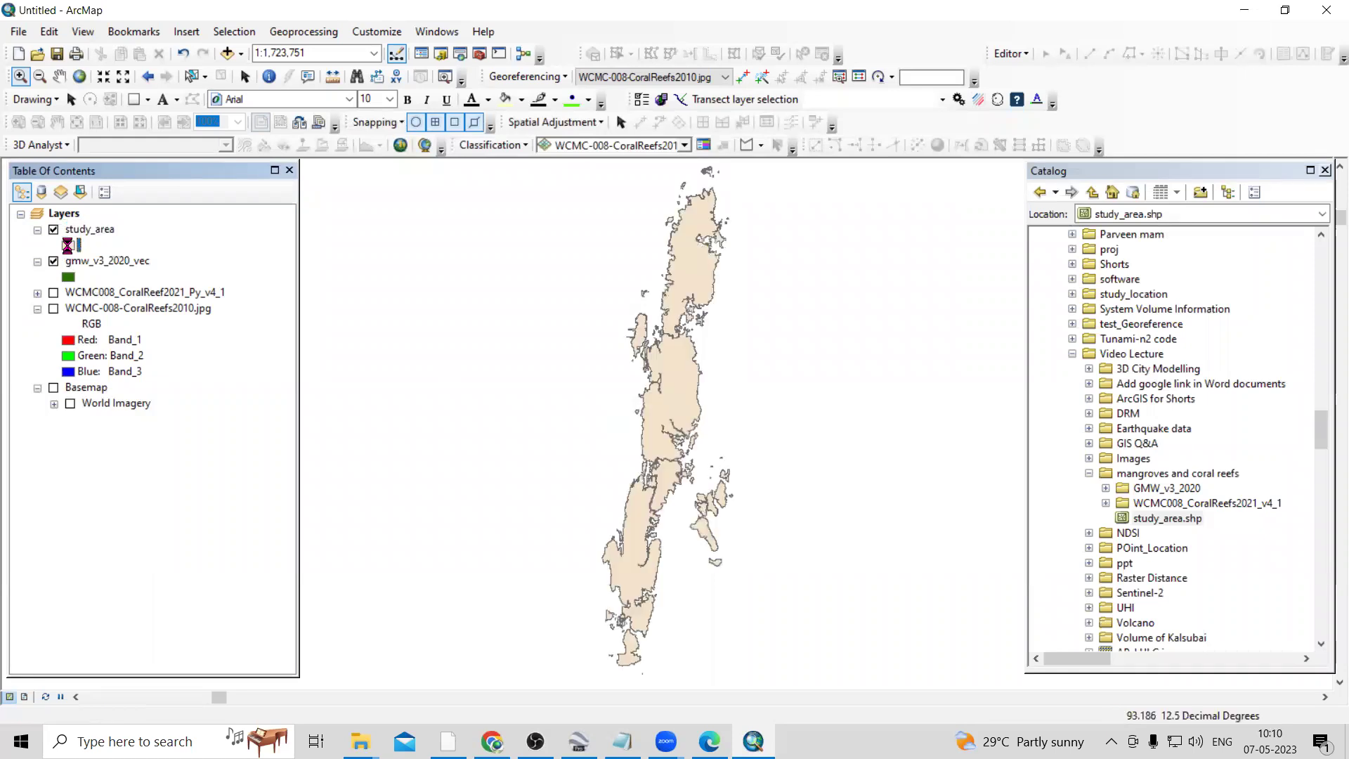
click(708, 302)
click(1068, 297)
click(985, 519)
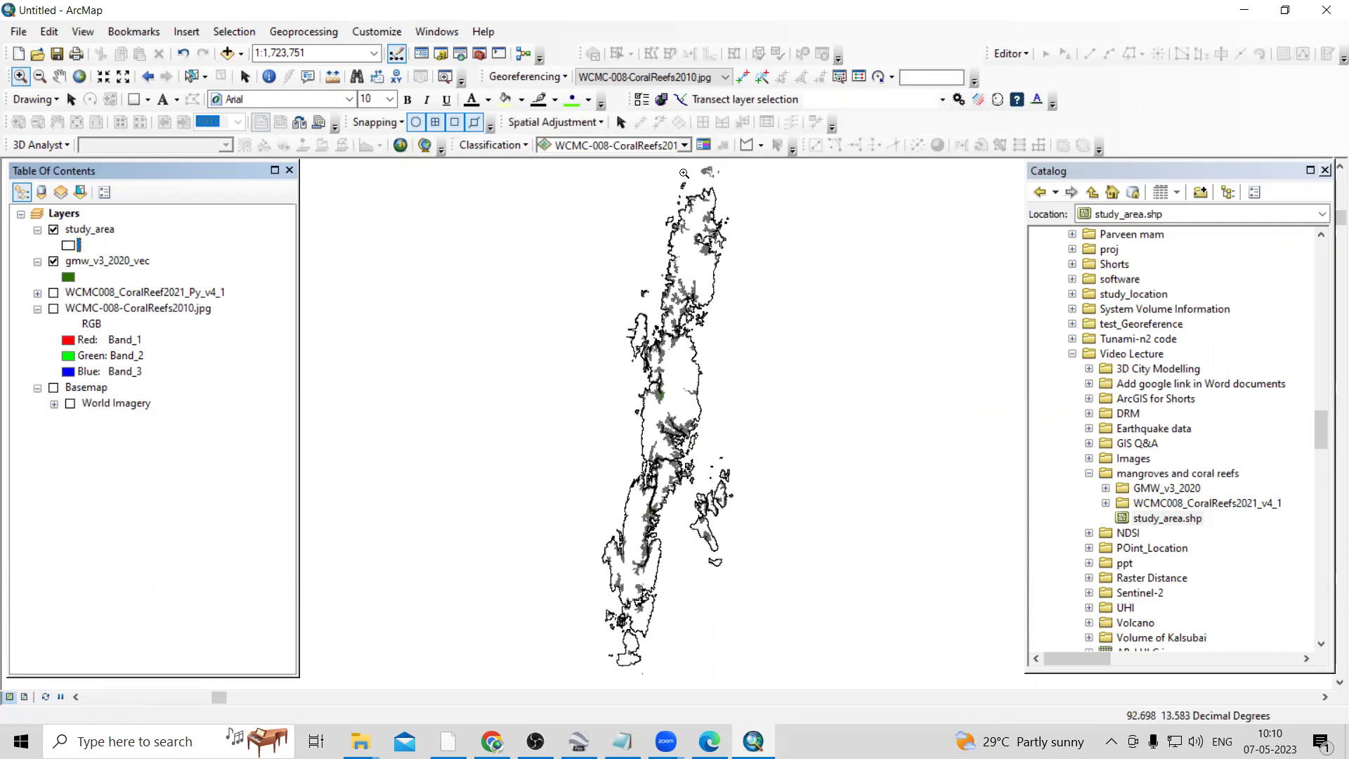
click(479, 54)
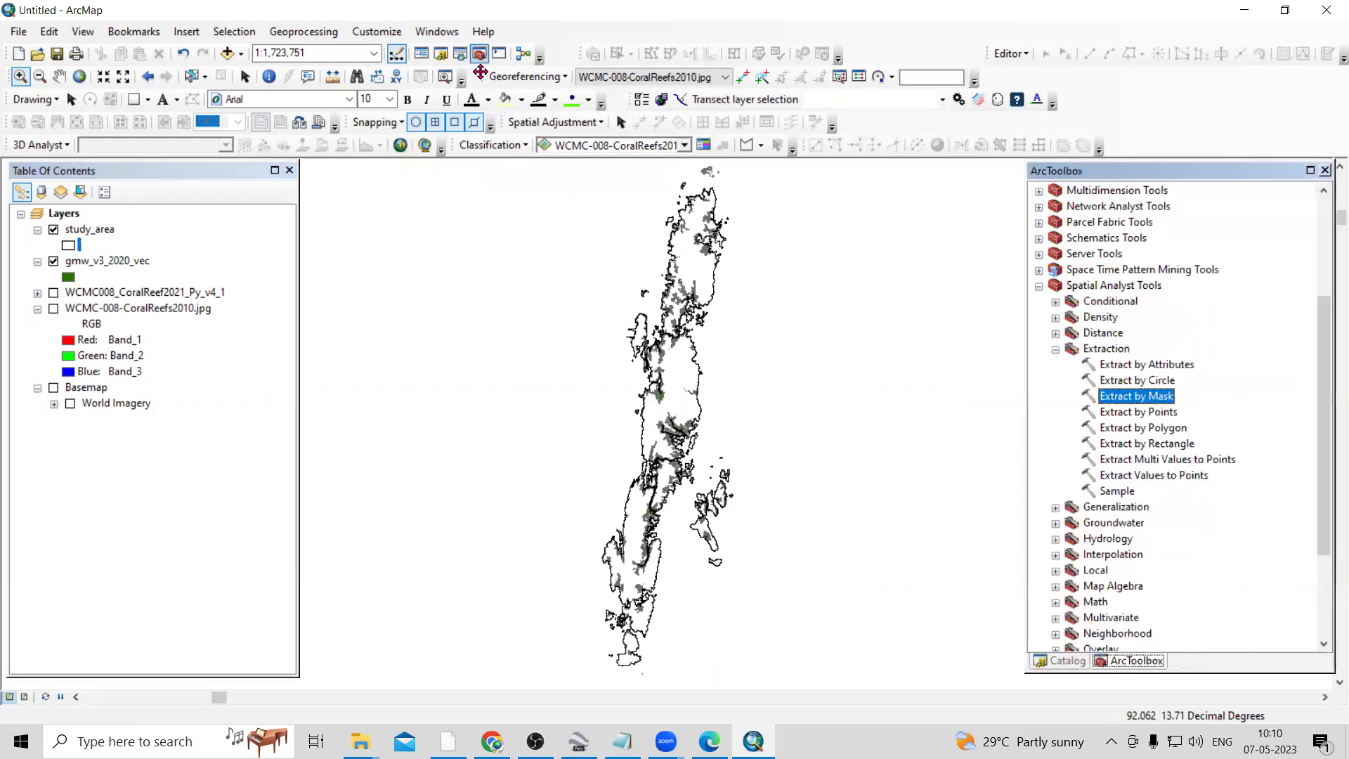
- Open the Clip tool from Analysis Tools > Extract in ArcToolbox
click(1039, 286)
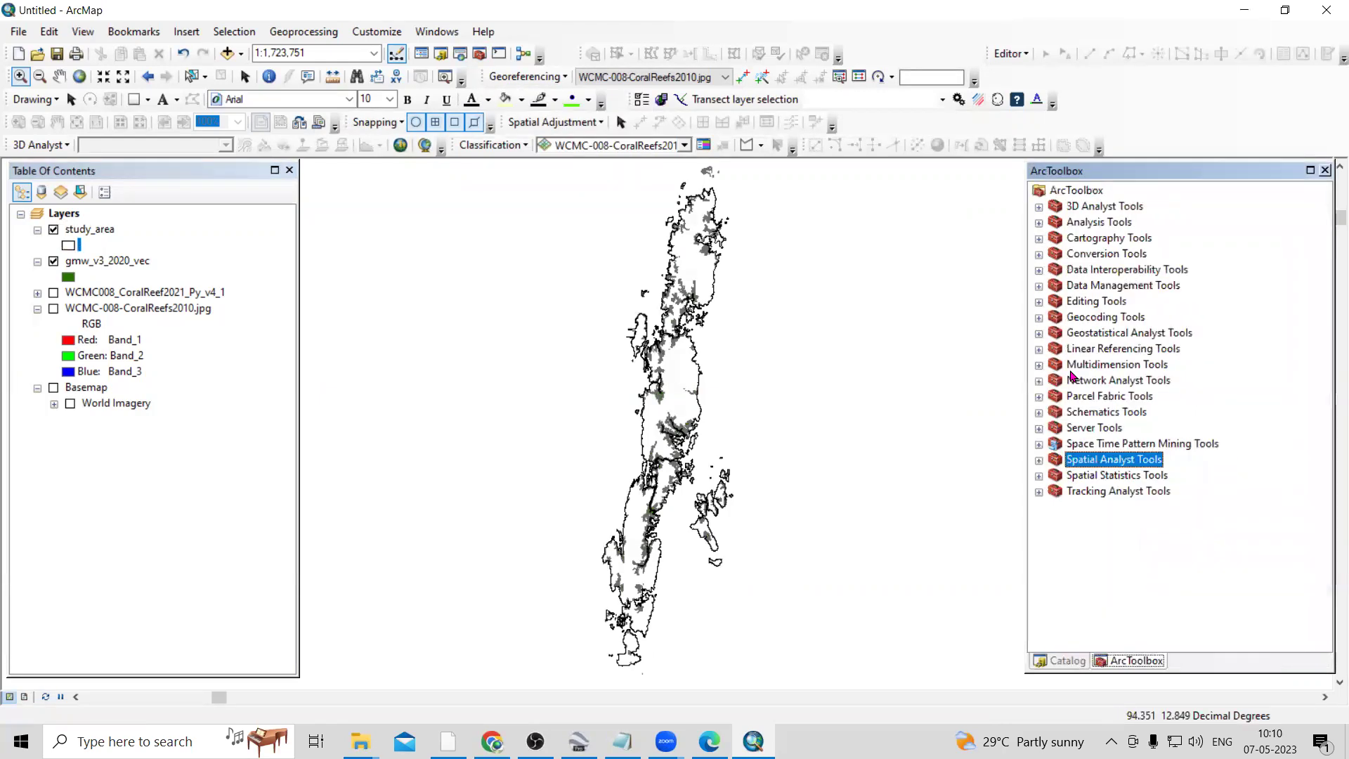
double_click(1099, 227)
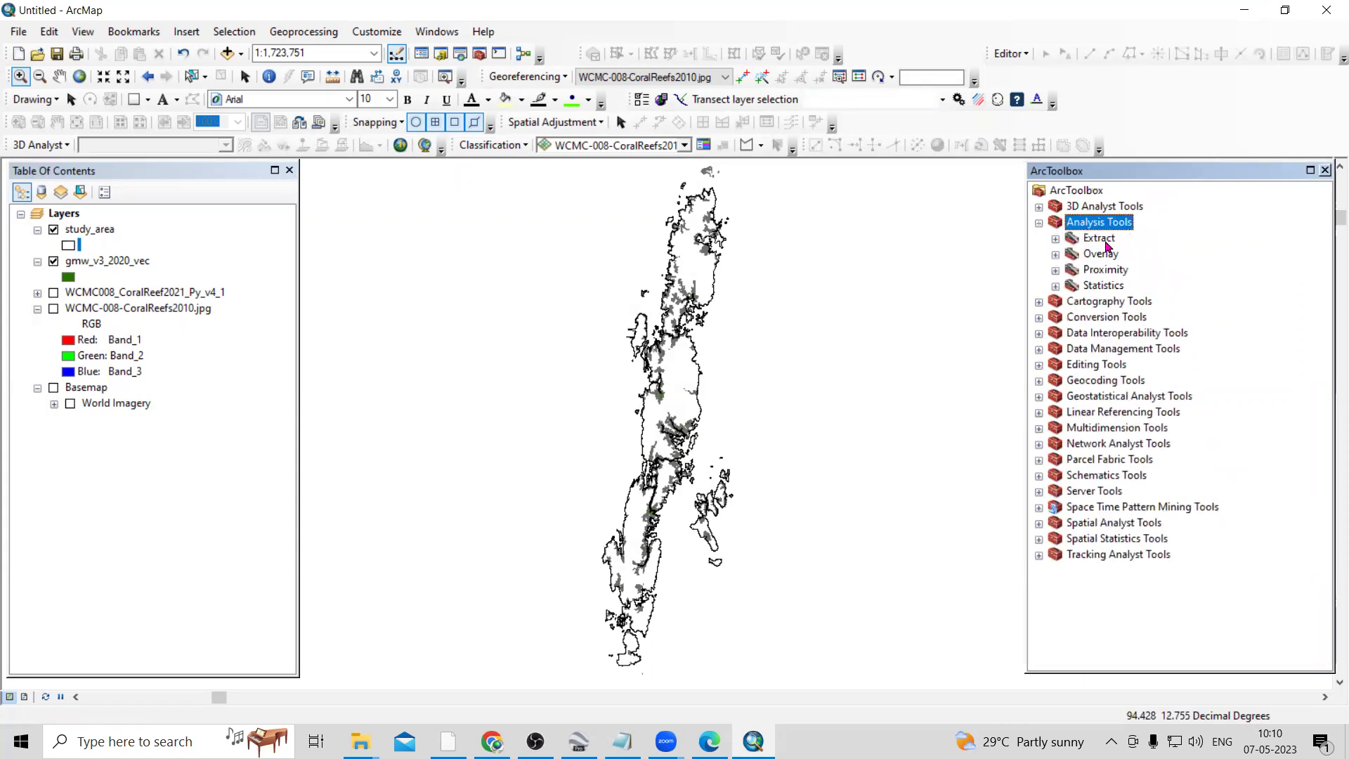
double_click(1099, 239)
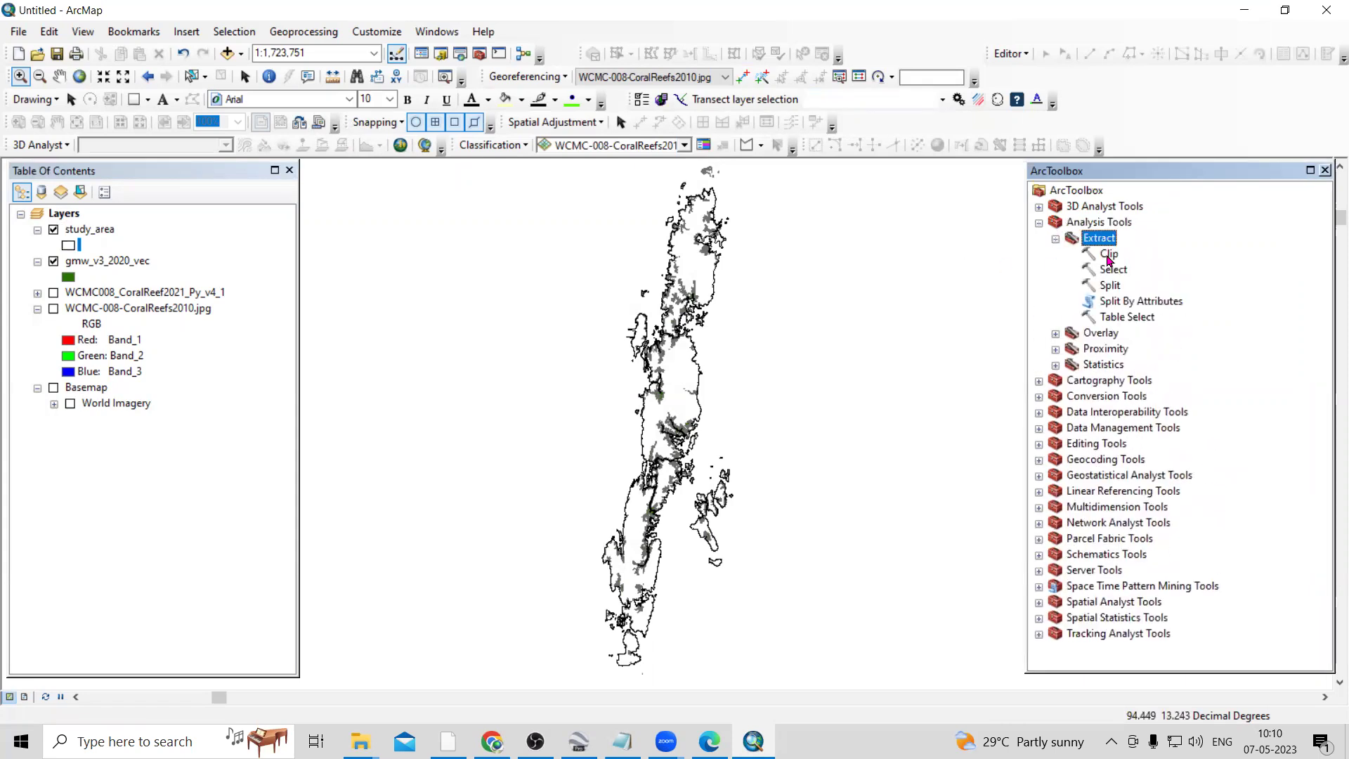
double_click(1108, 258)
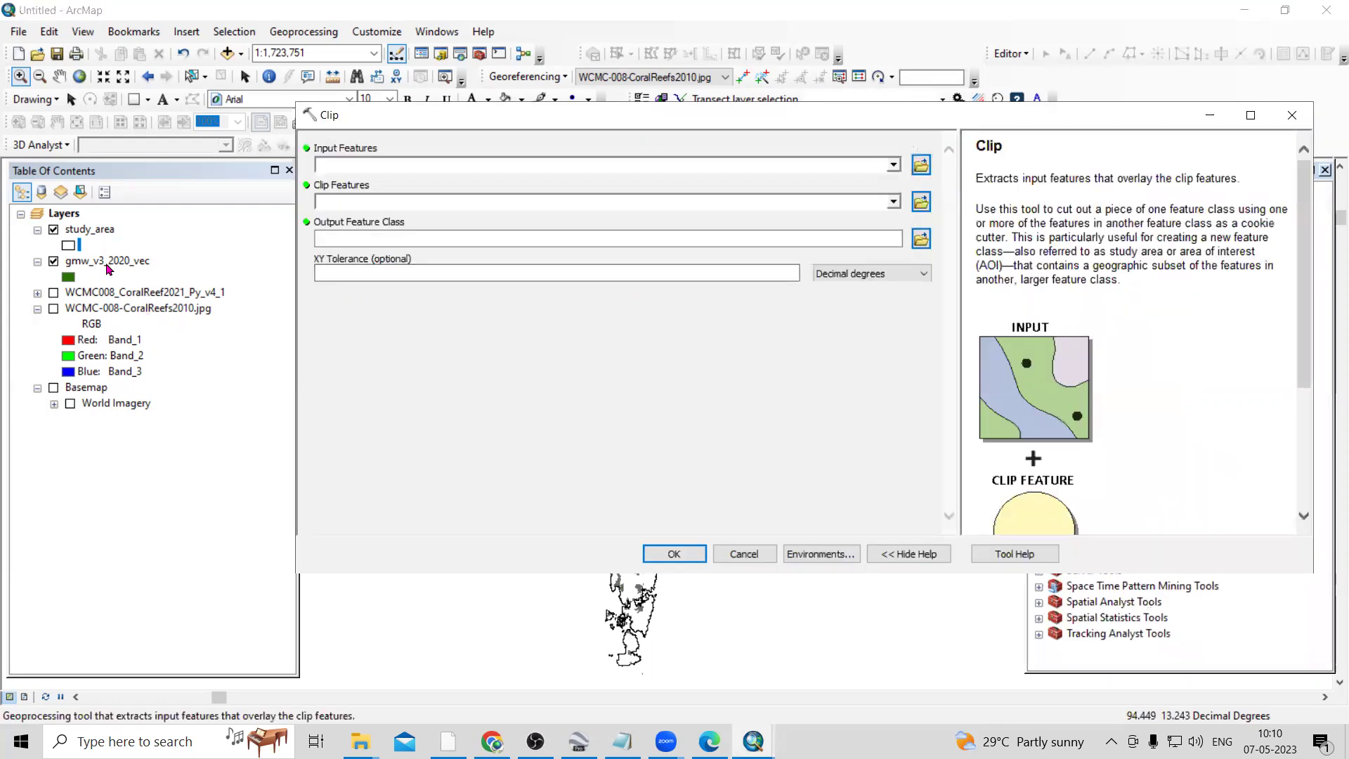
- Clip gmw_v3_2020_vec by study_area, saving the output as Clip_Mang.shp
click(107, 262)
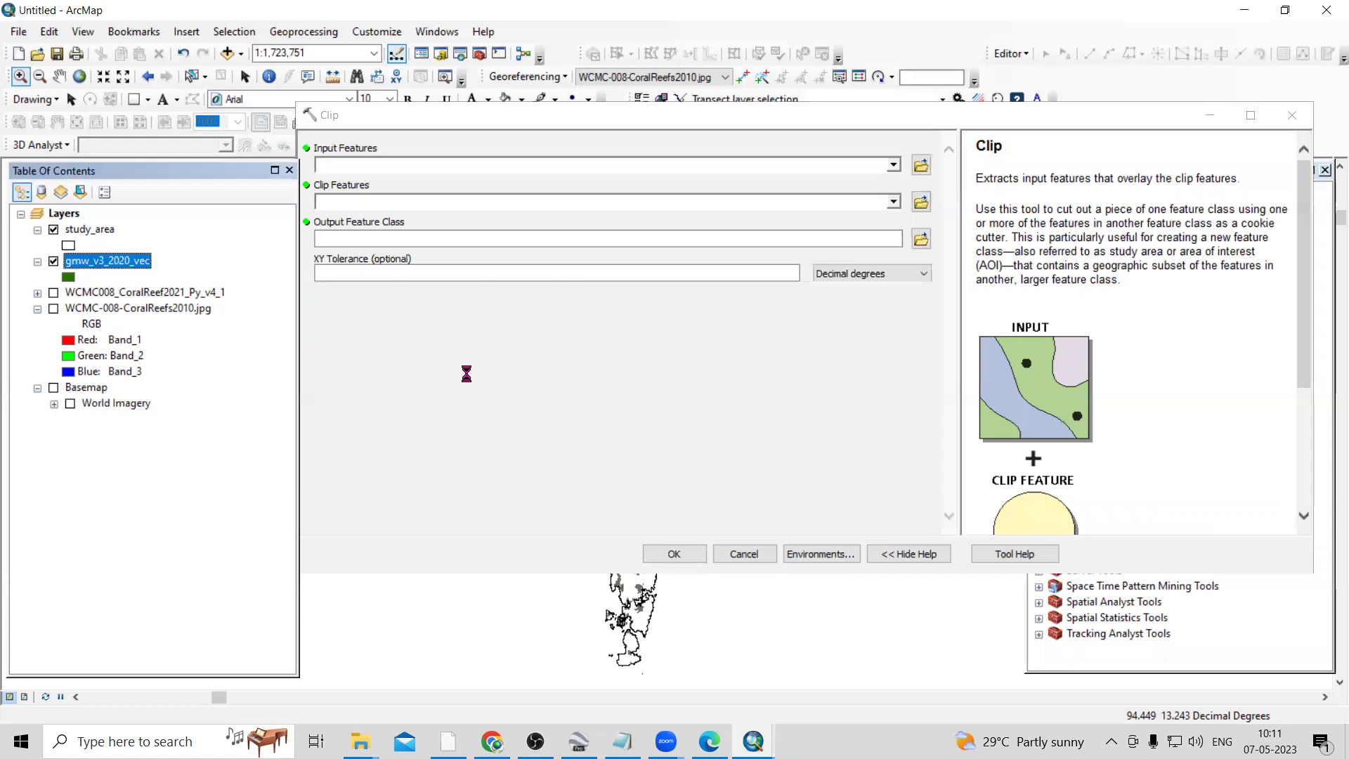
drag(87, 230, 345, 207)
click(920, 239)
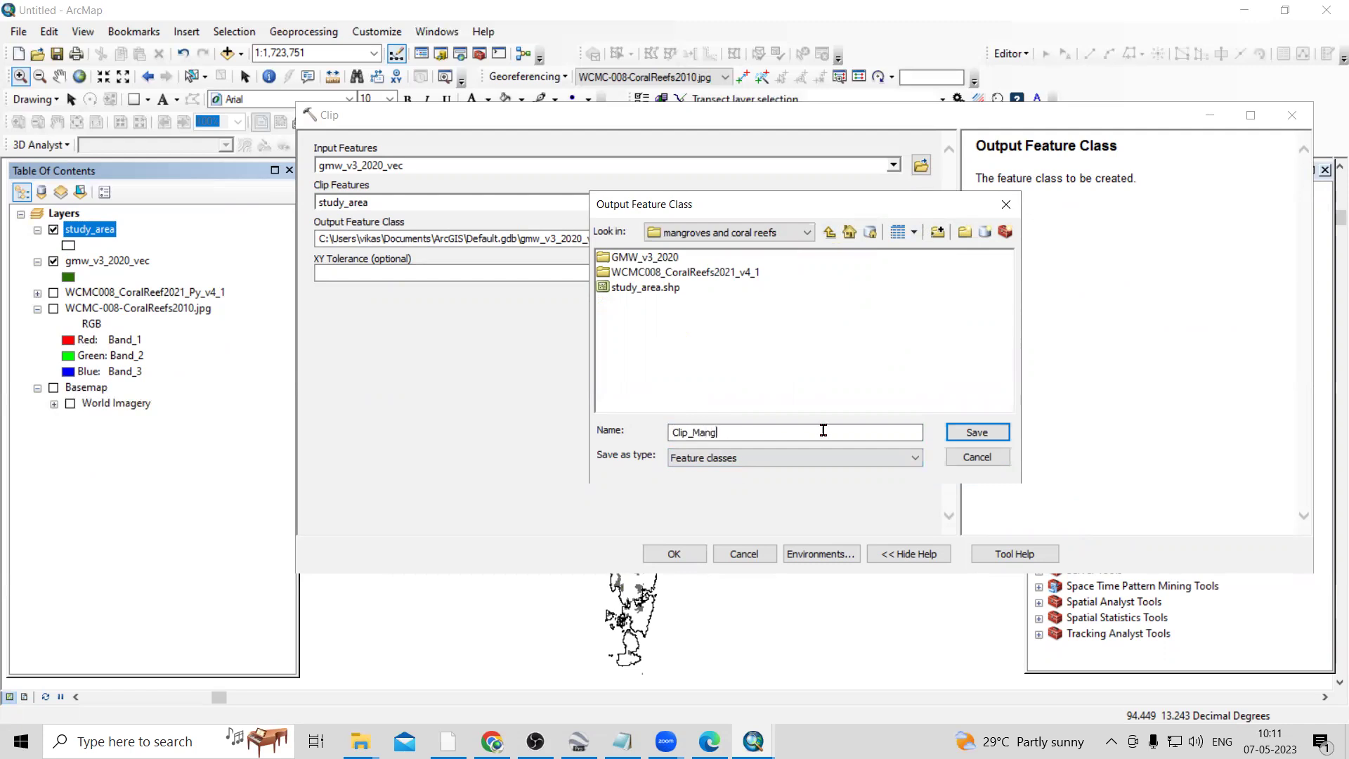
click(980, 433)
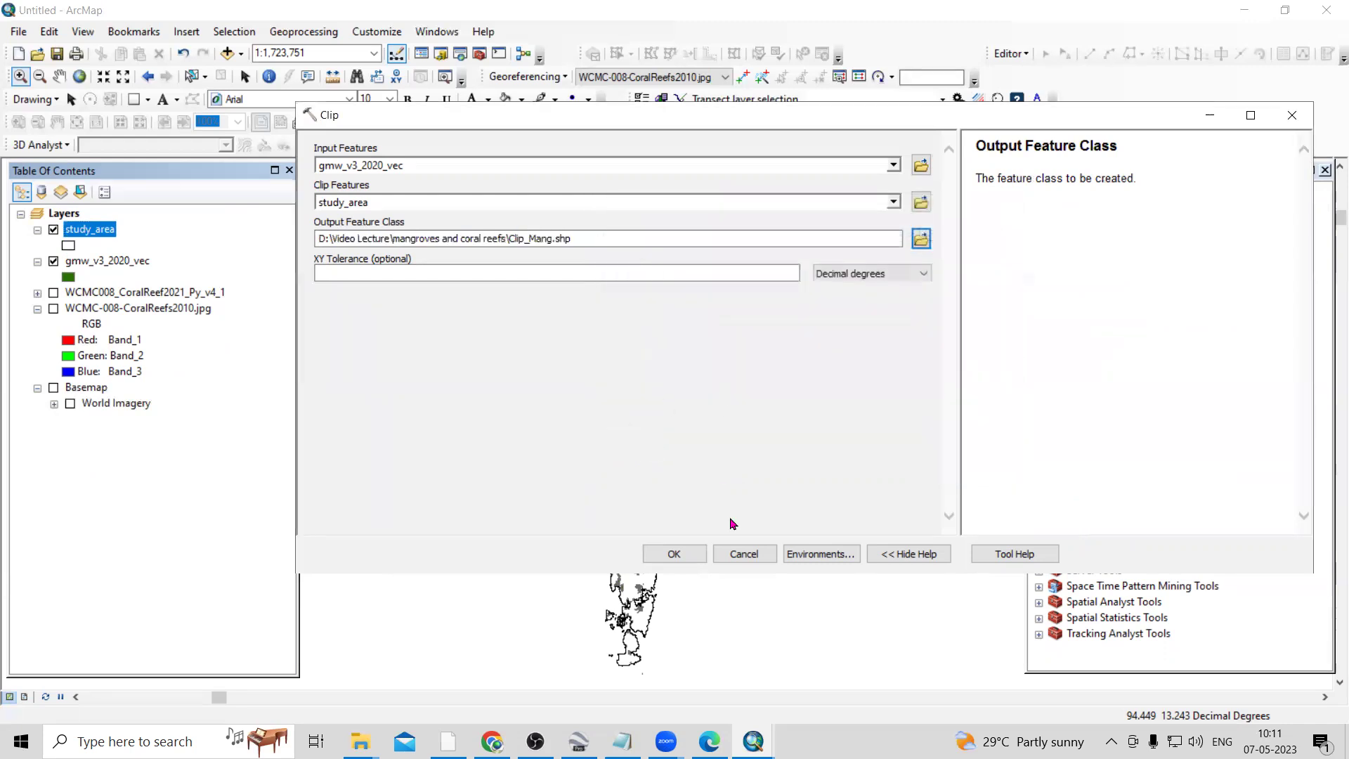
click(674, 554)
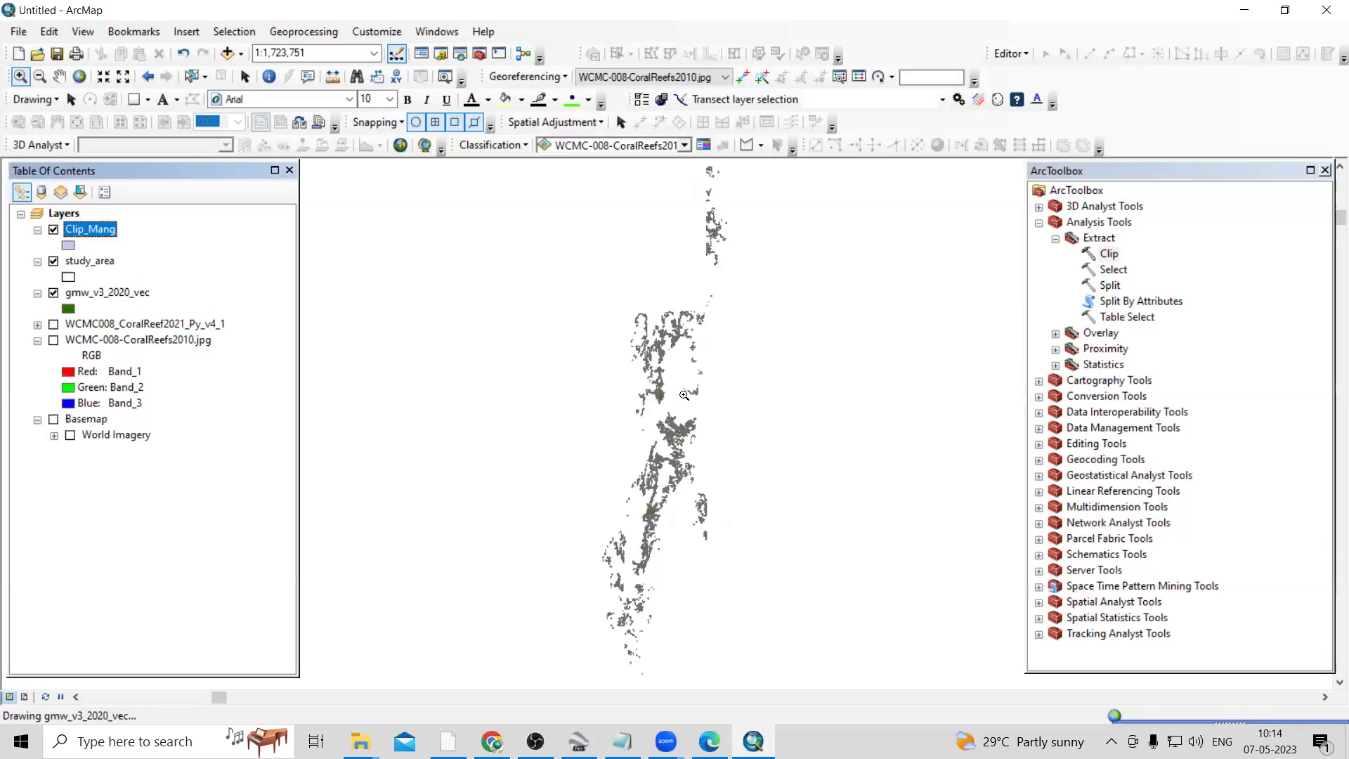
- Hide study_area and gmw_v3_2020_vec, and zoom to the Clip_Mang layer
click(53, 261)
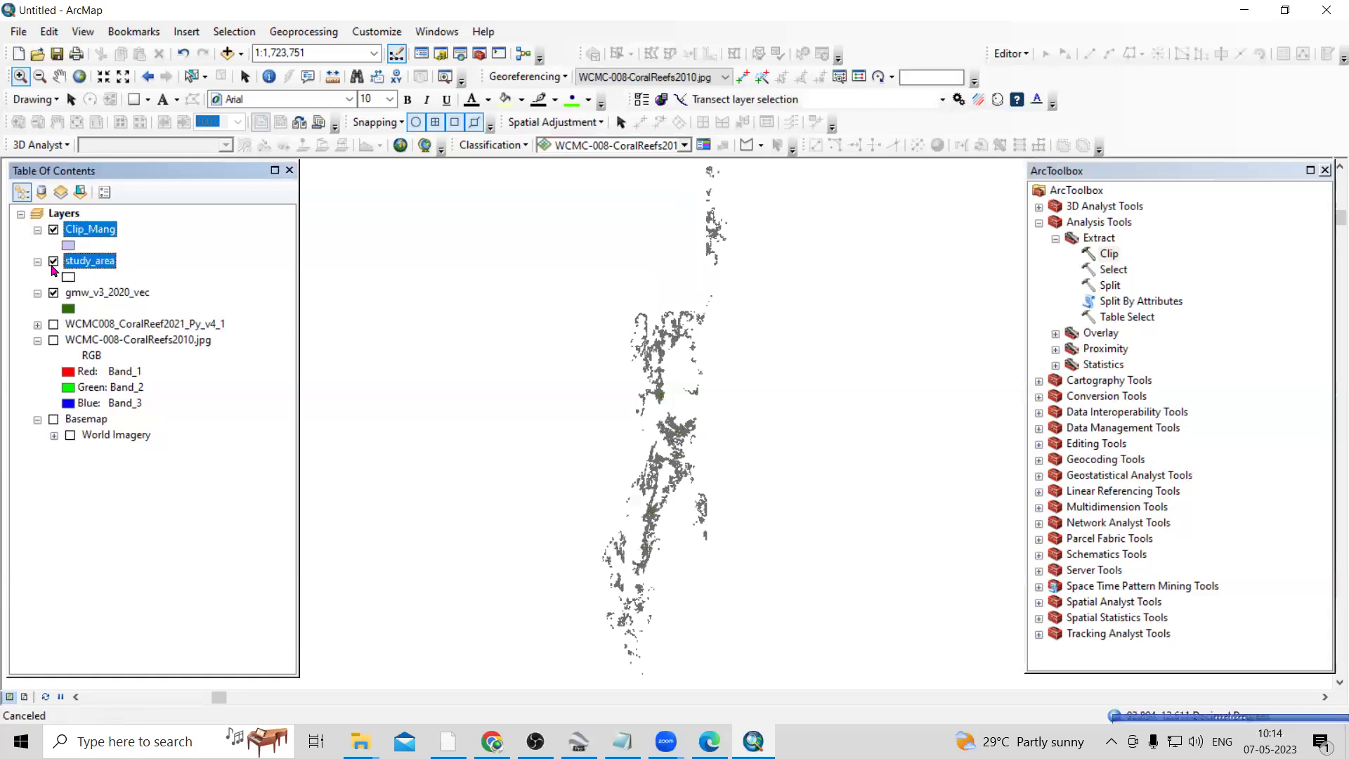
click(53, 293)
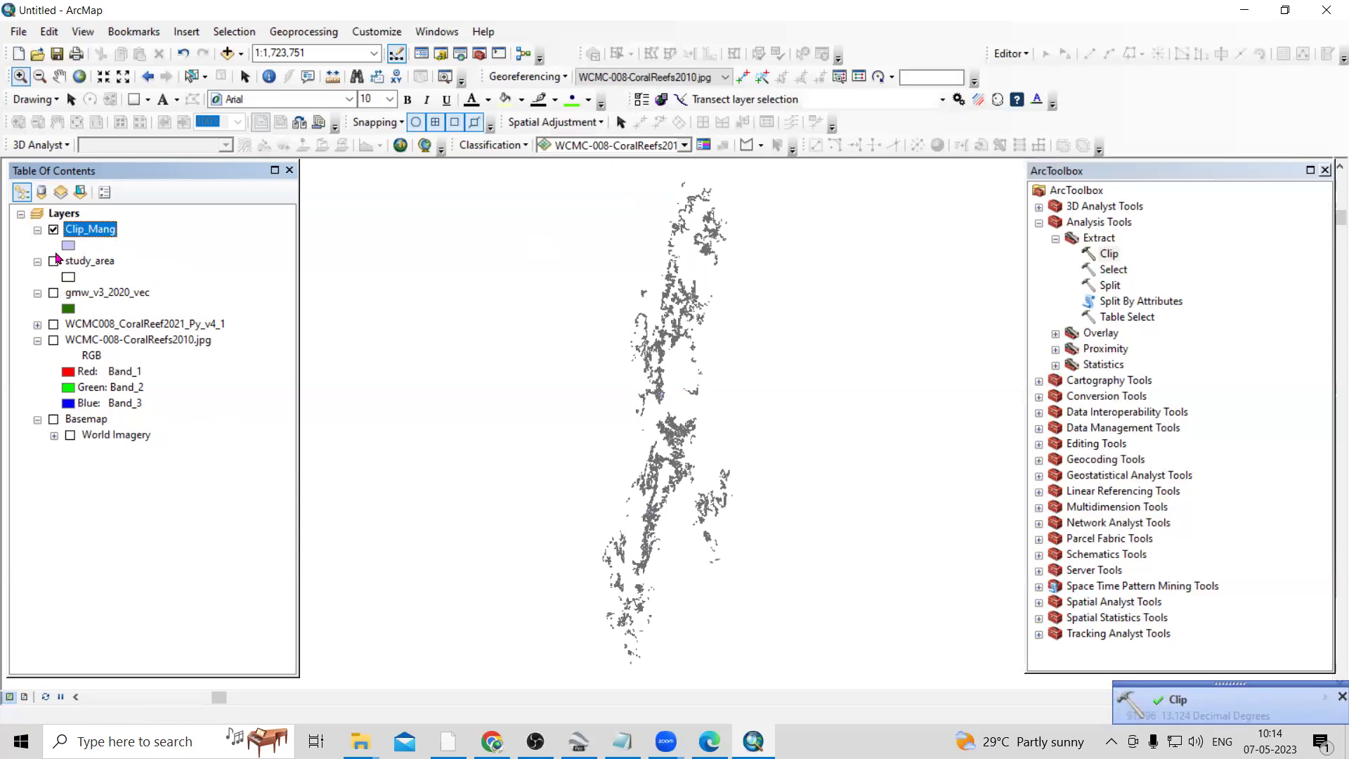
right_click(96, 293)
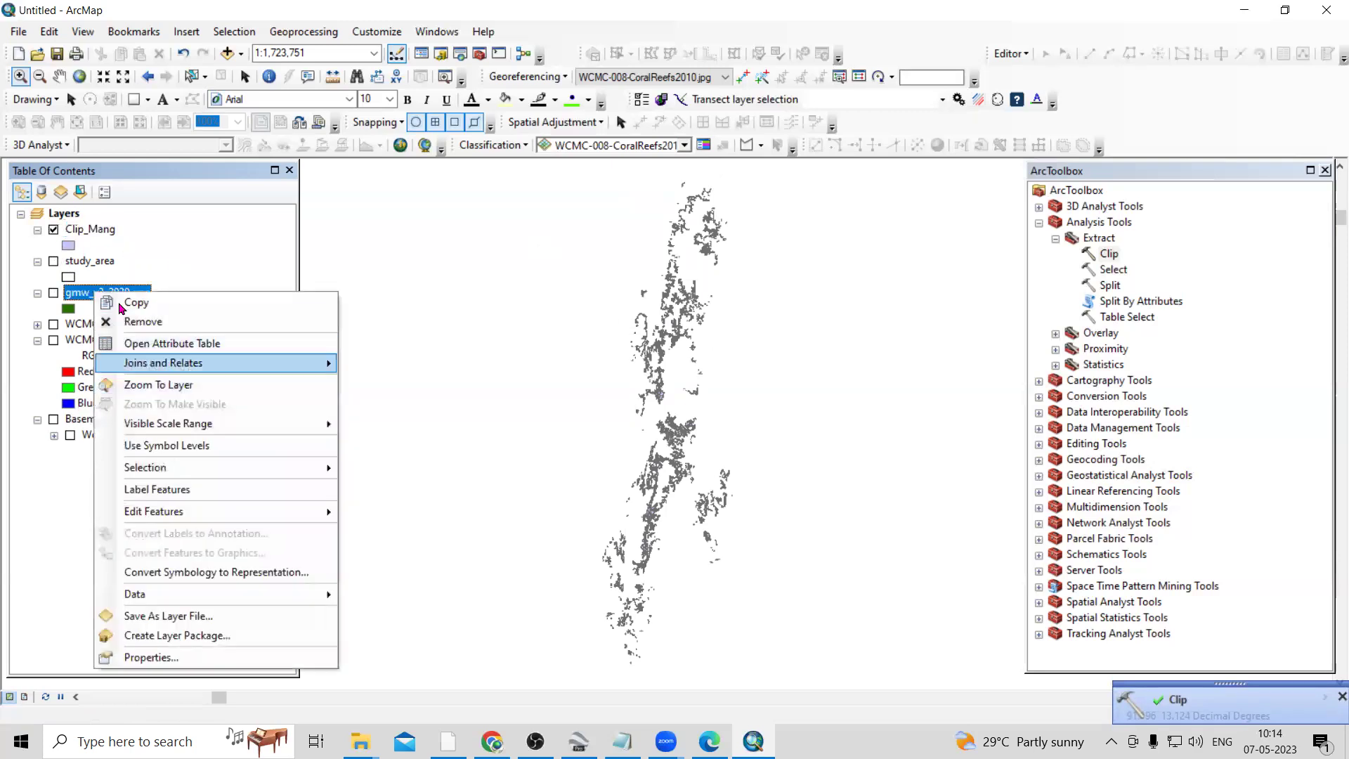
right_click(89, 231)
click(171, 330)
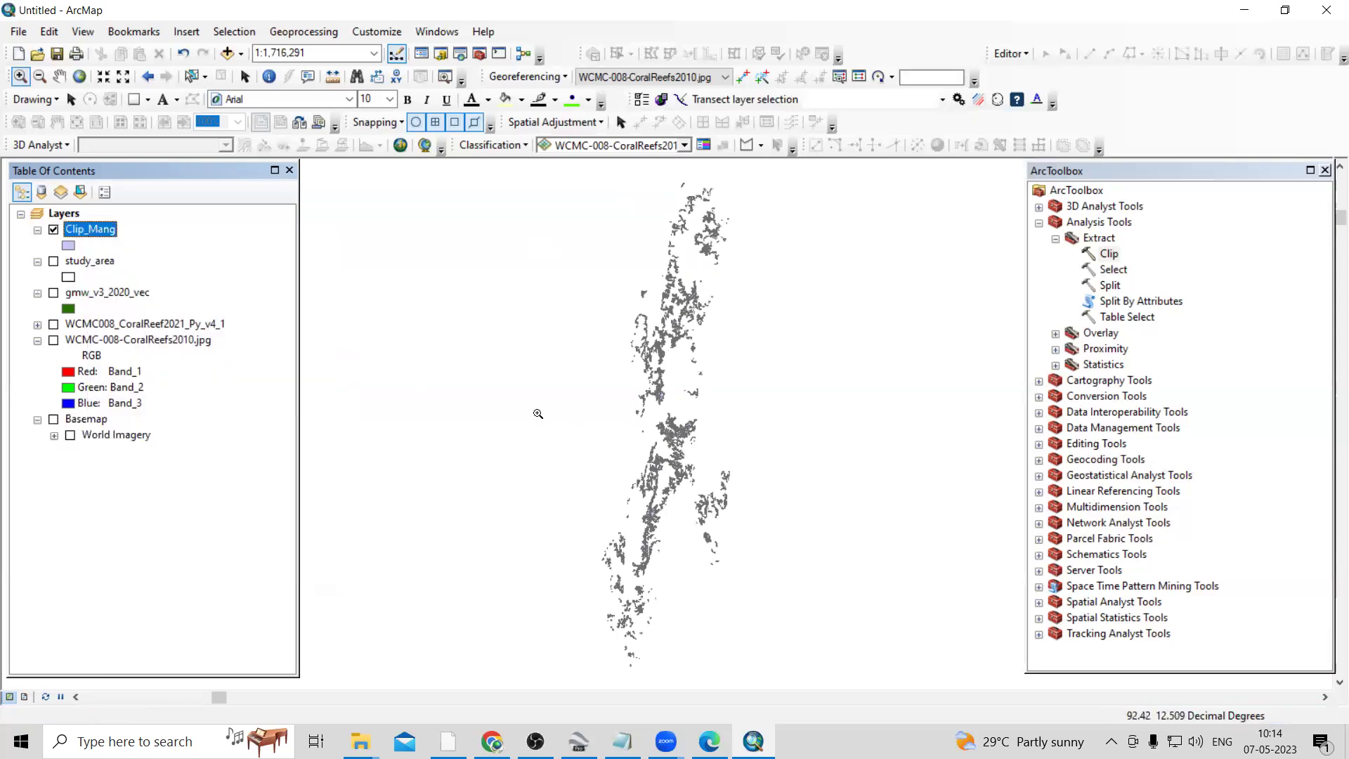
- Switch off Clip_Mang and the coral reef layer, then return to Ocean Data Viewer in Chrome
click(54, 231)
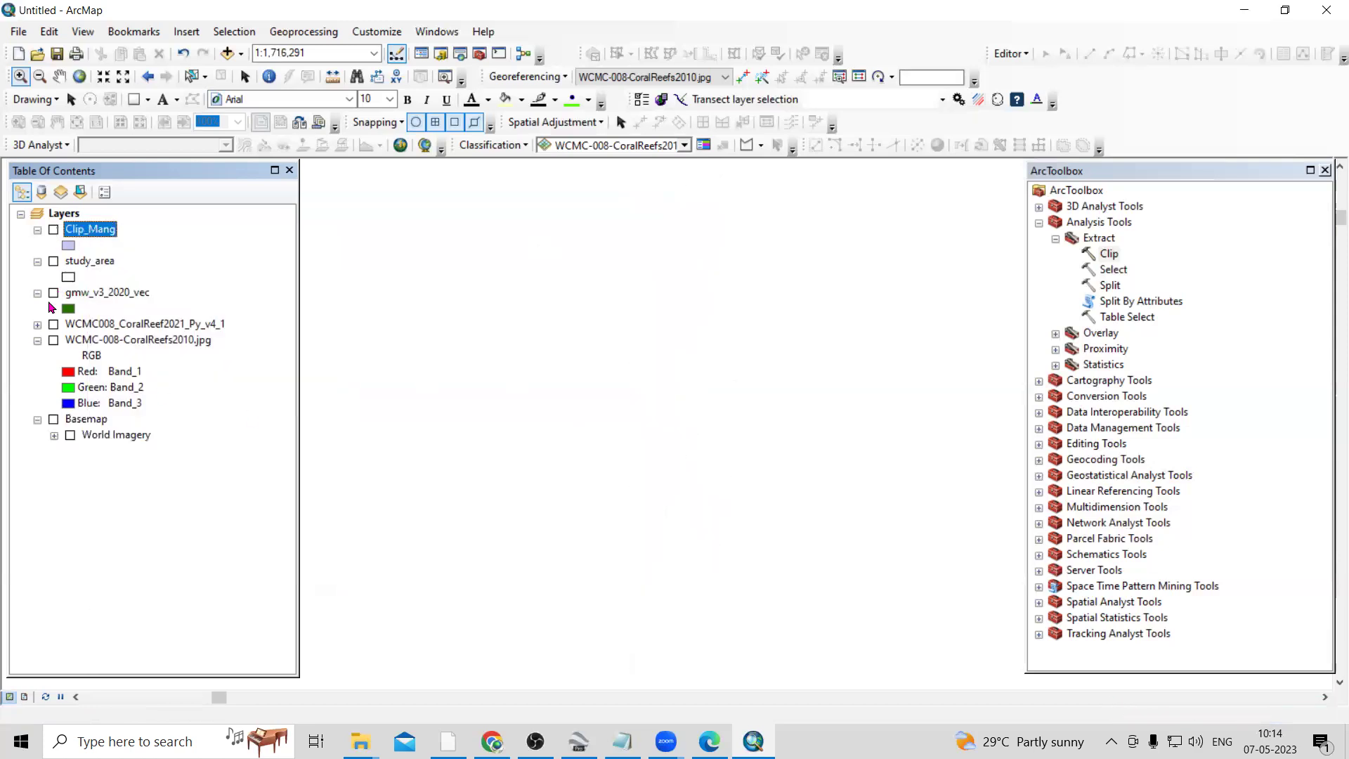
click(53, 324)
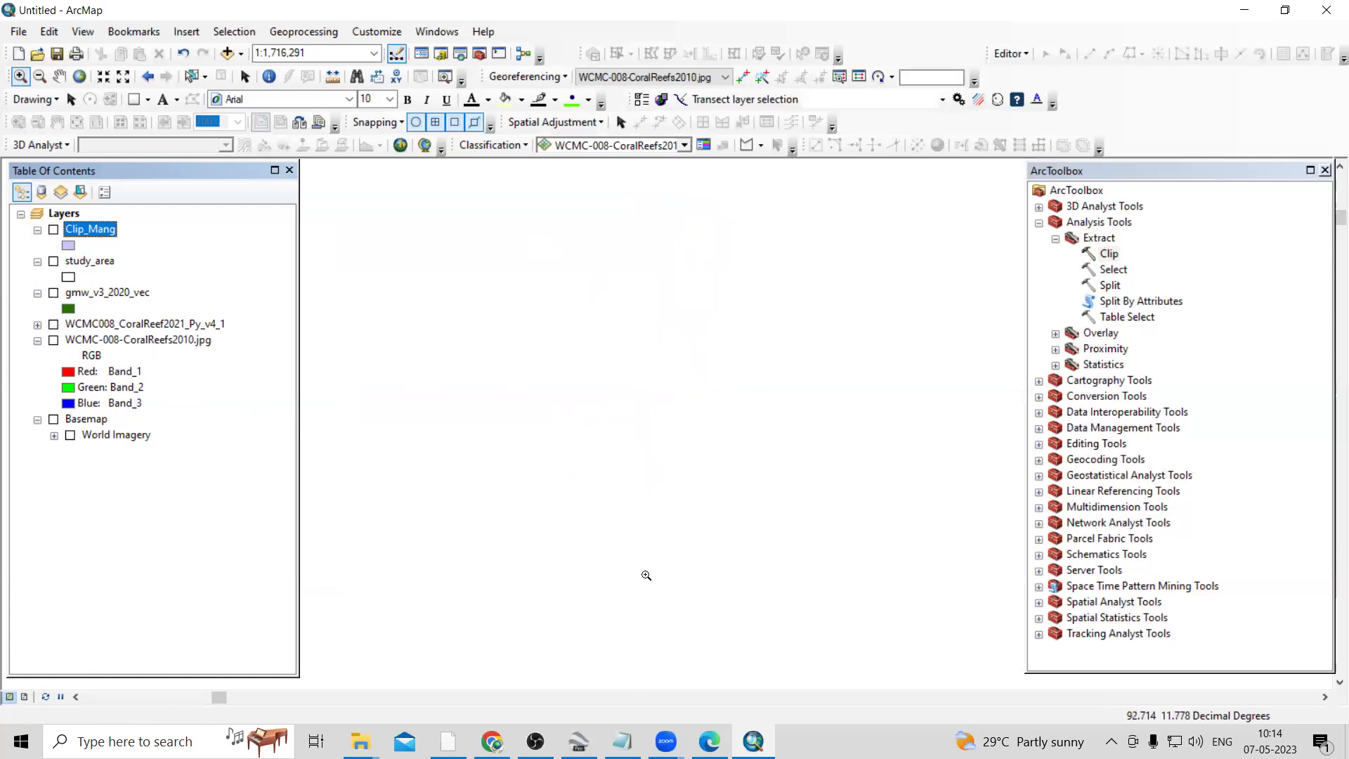
mouse_move(492, 741)
click(494, 685)
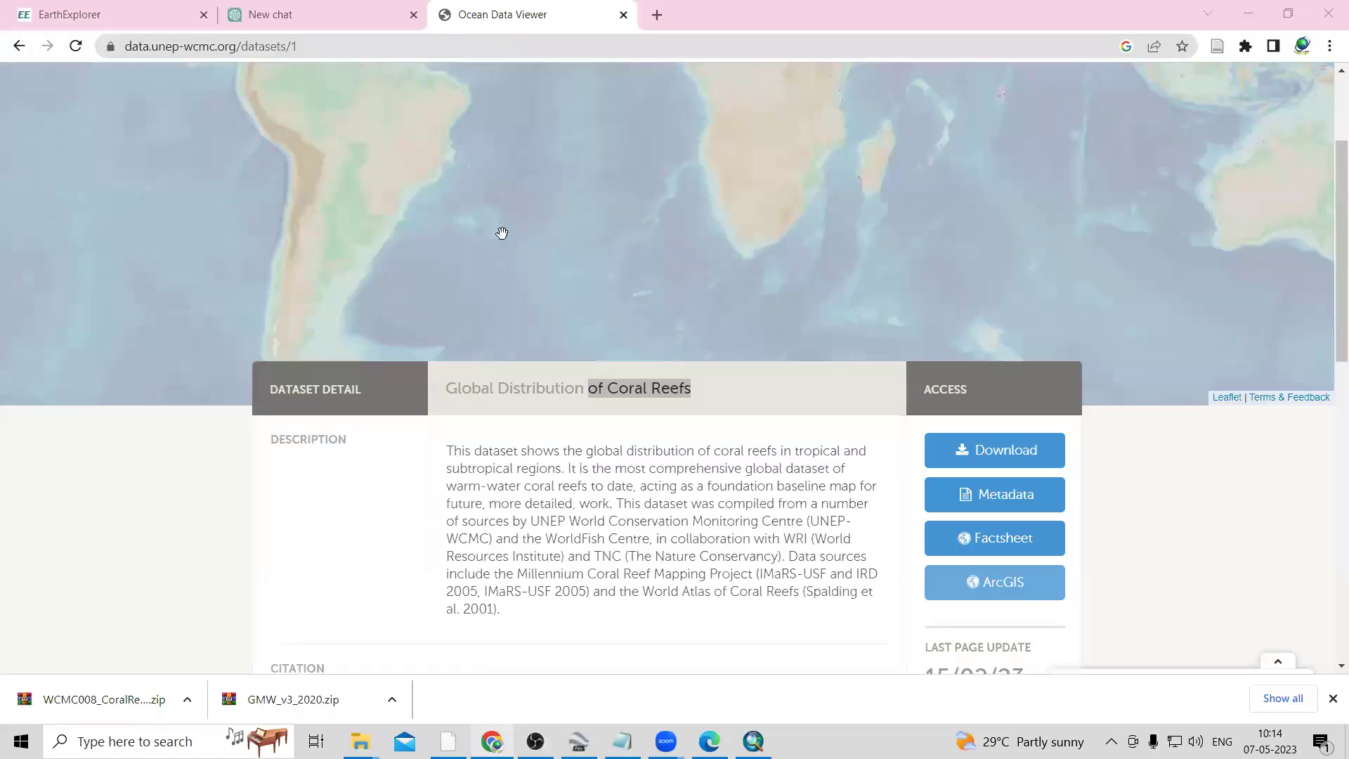
- Scroll the Ocean Data Viewer dataset list down to the sea turtle nesting sites and back up
scroll(711, 252, up, 3)
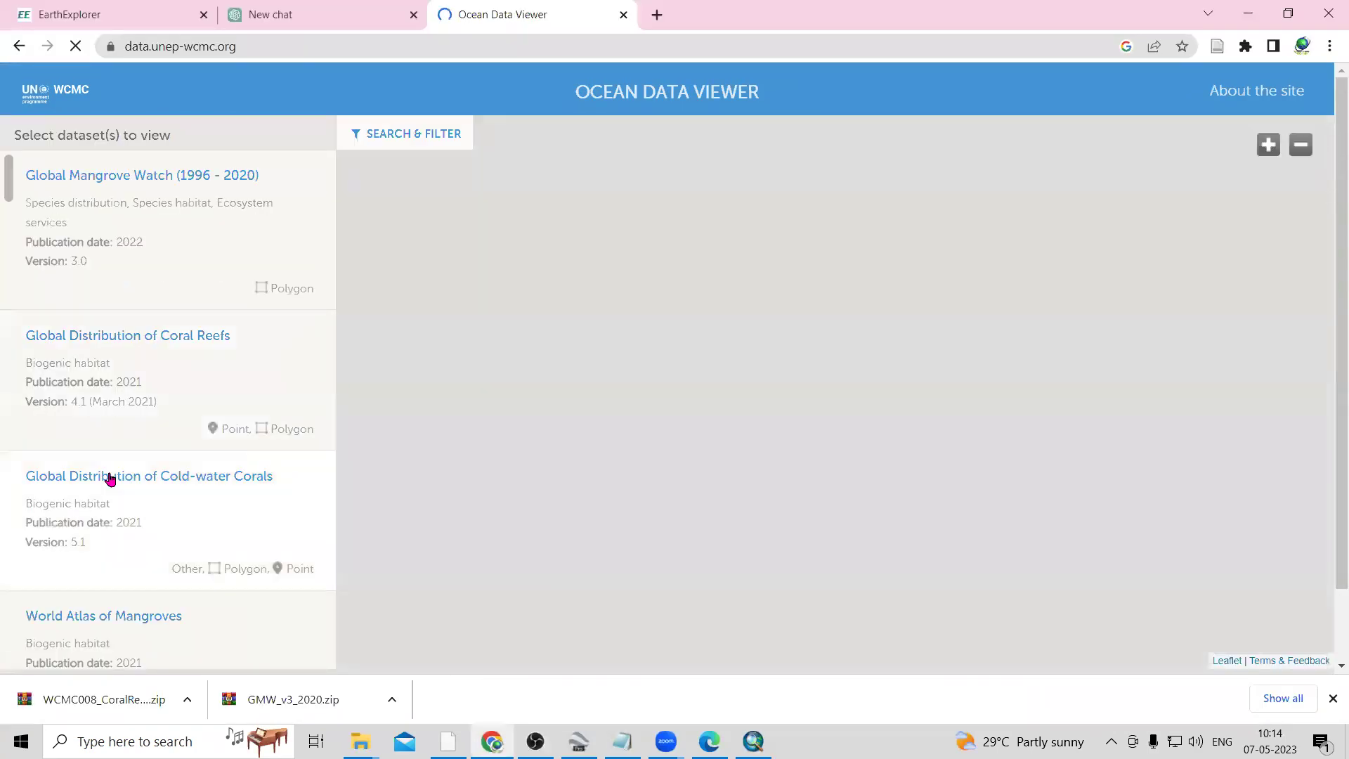
scroll(111, 478, down, 15)
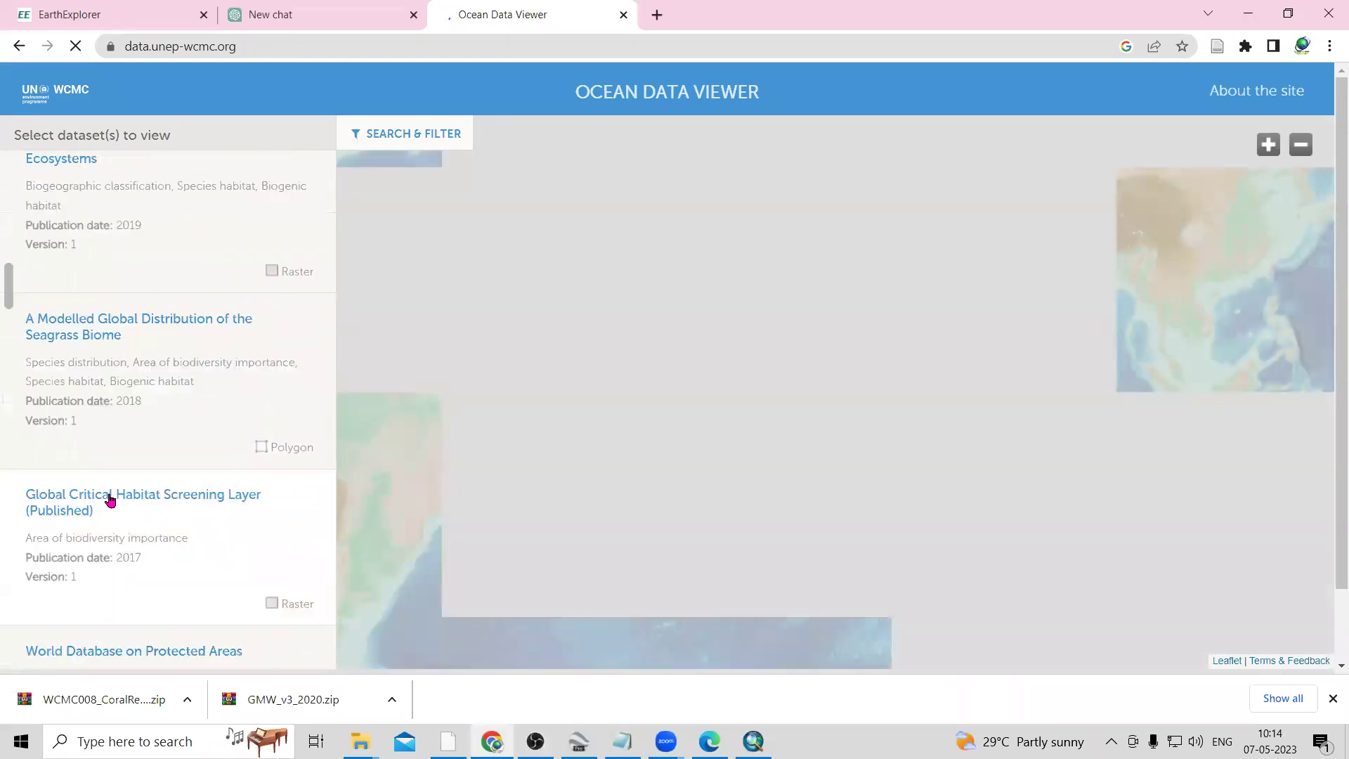
scroll(110, 500, down, 15)
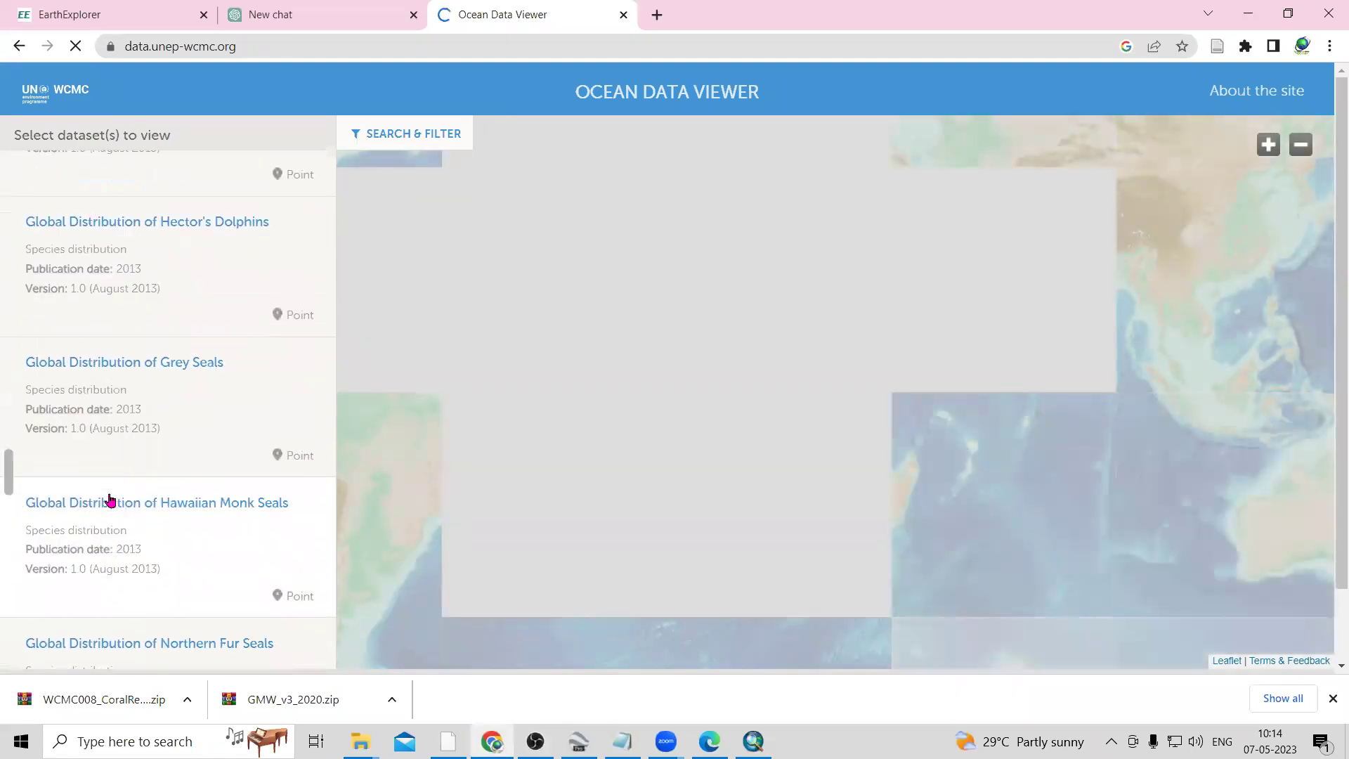
scroll(110, 499, down, 12)
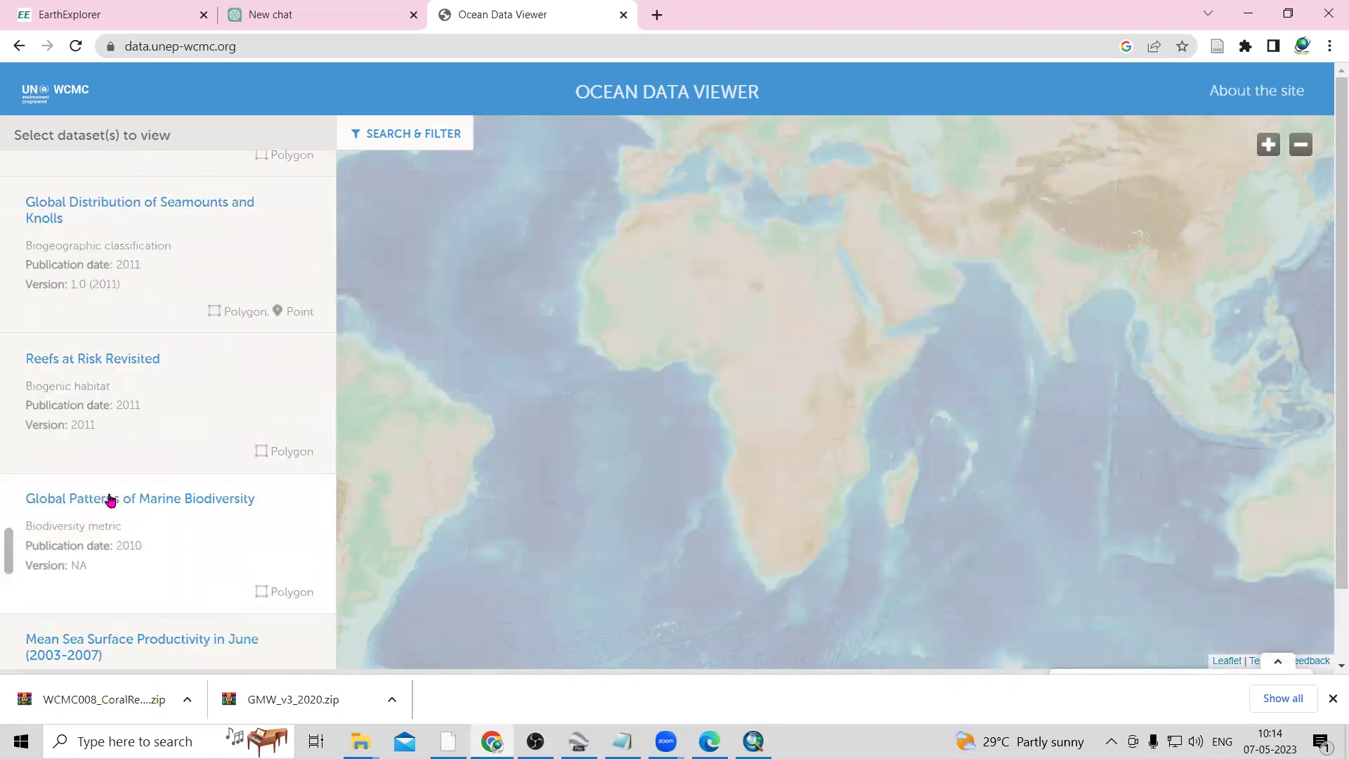
scroll(111, 499, down, 10)
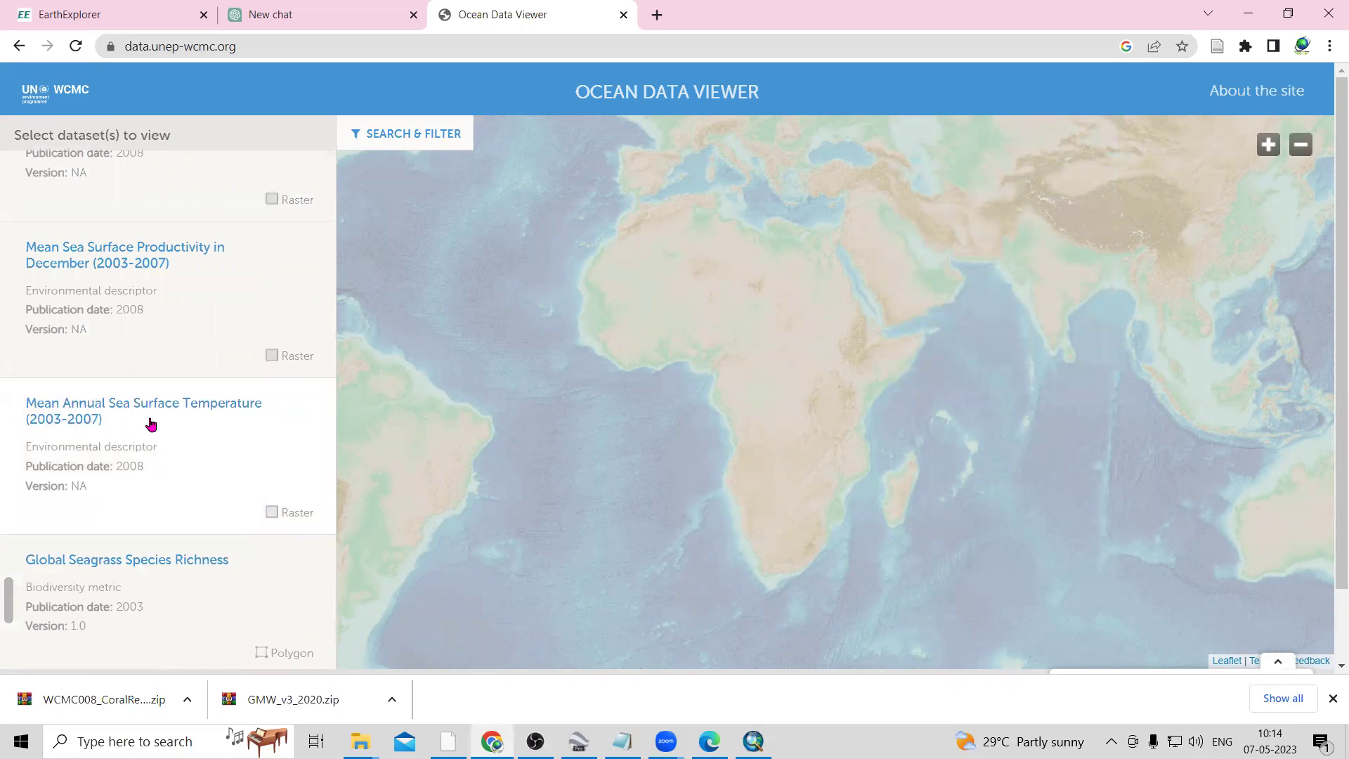
scroll(147, 428, down, 3)
scroll(149, 491, down, 6)
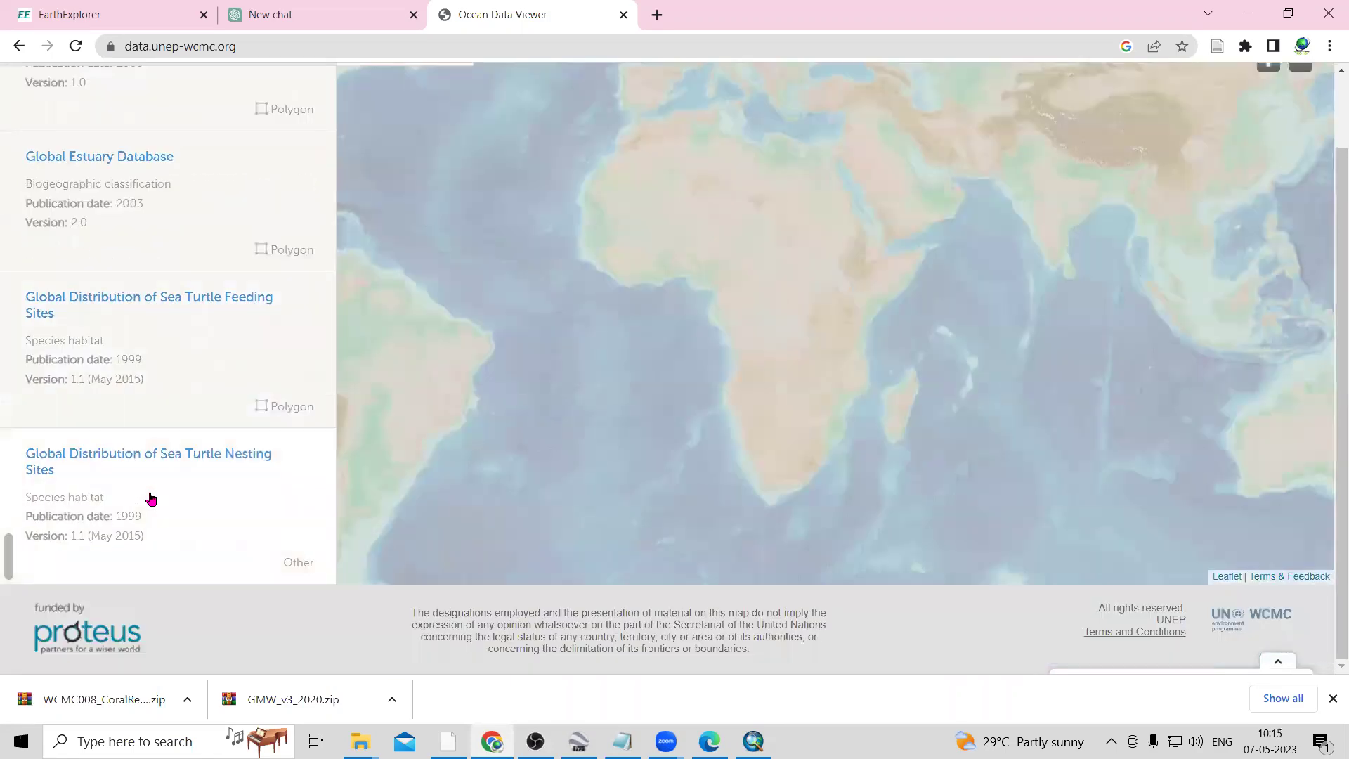
scroll(150, 497, up, 20)
scroll(148, 484, up, 10)
scroll(157, 340, up, 8)
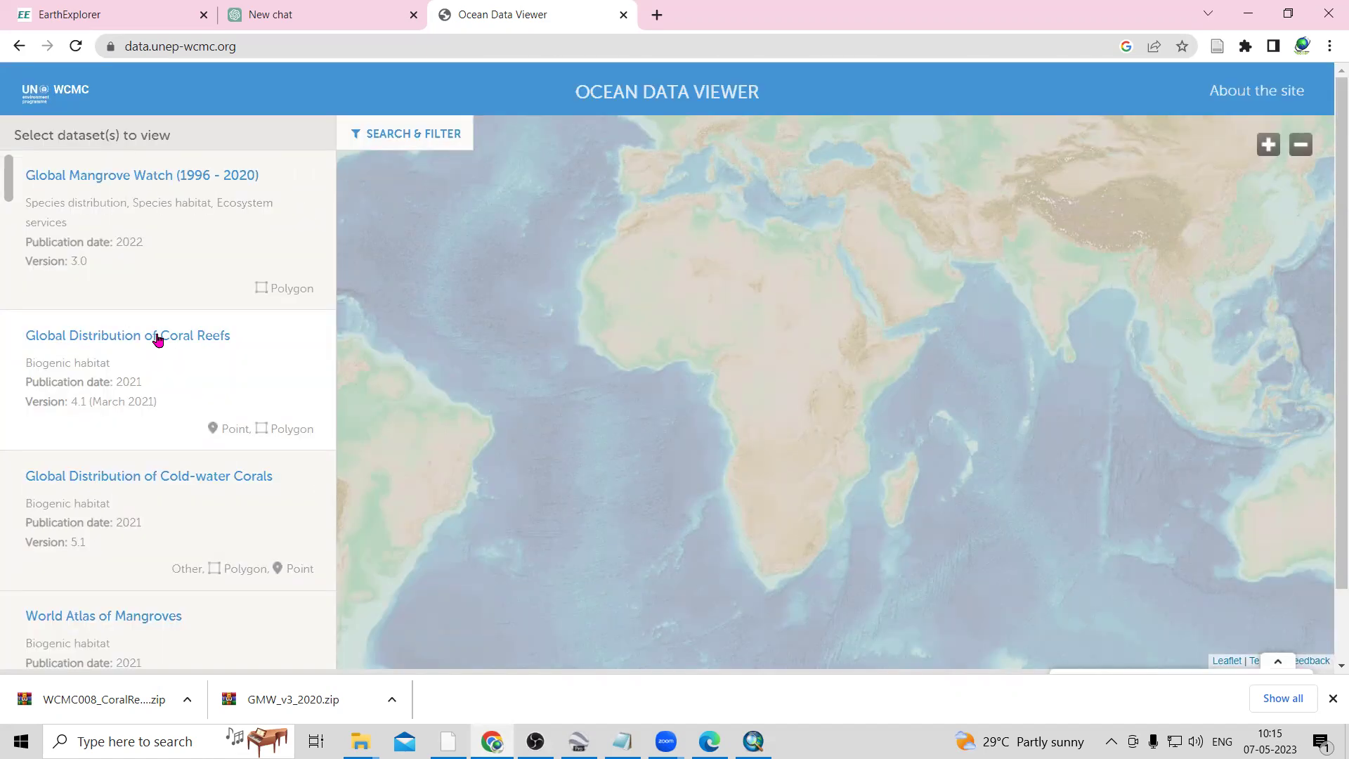